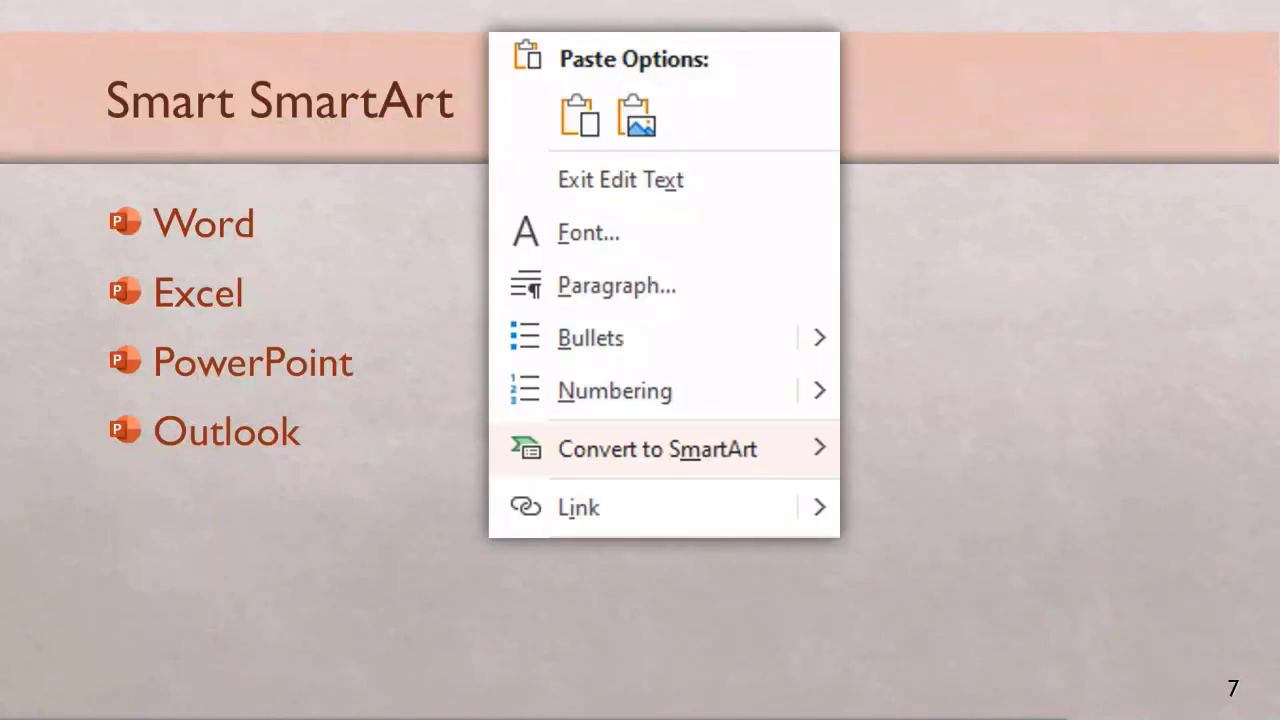
- Advance the slide animation to show the SmartArt layout gallery and the More SmartArt Graphics callout
{"action": "key", "text": "Right"}
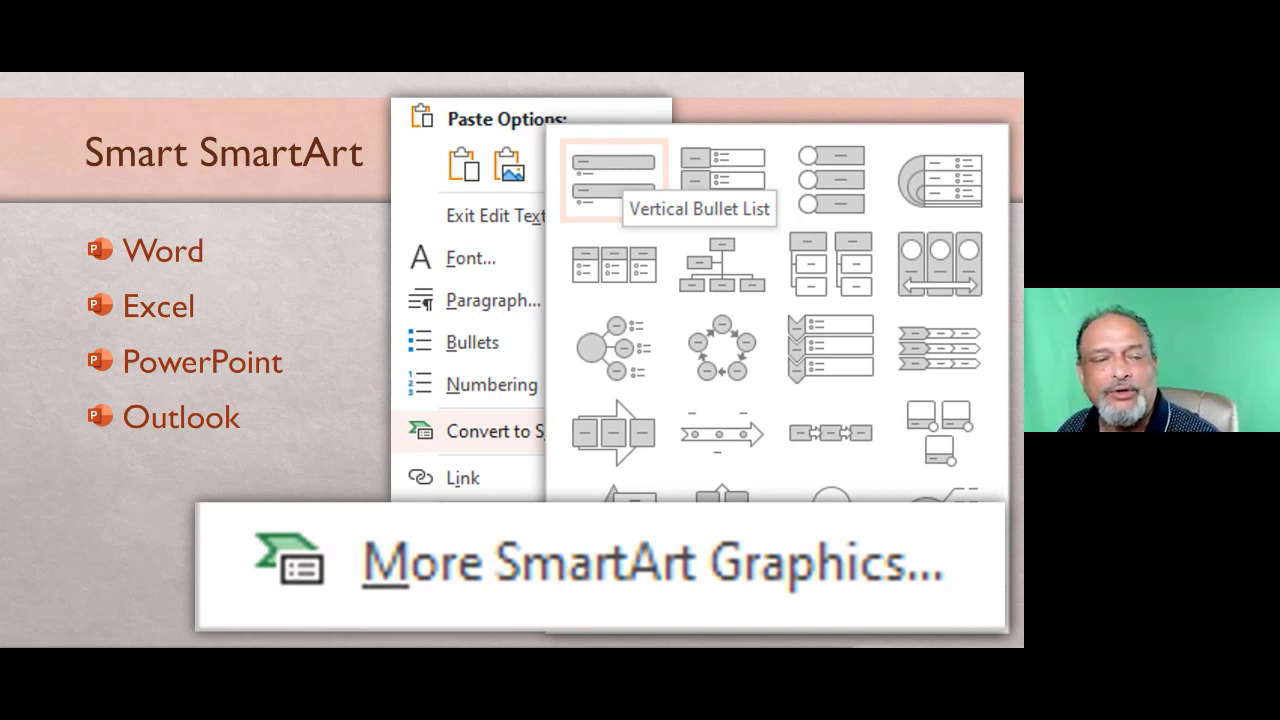
- Advance to the slide on learning all 145 SmartArt options in 10 minutes
{"action": "key", "text": "Right"}
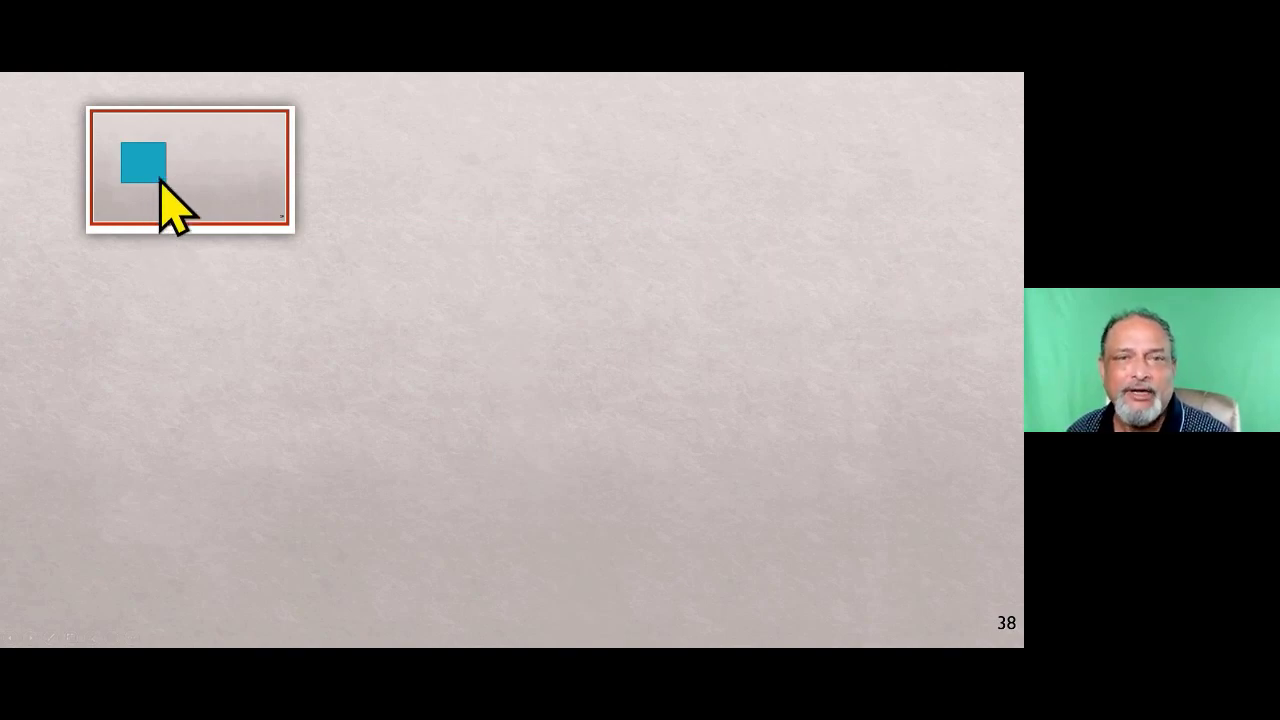
- Play slide 38's next two builds, ending with the blue square and rotated orange square pair
{"action": "key", "text": "Right"}
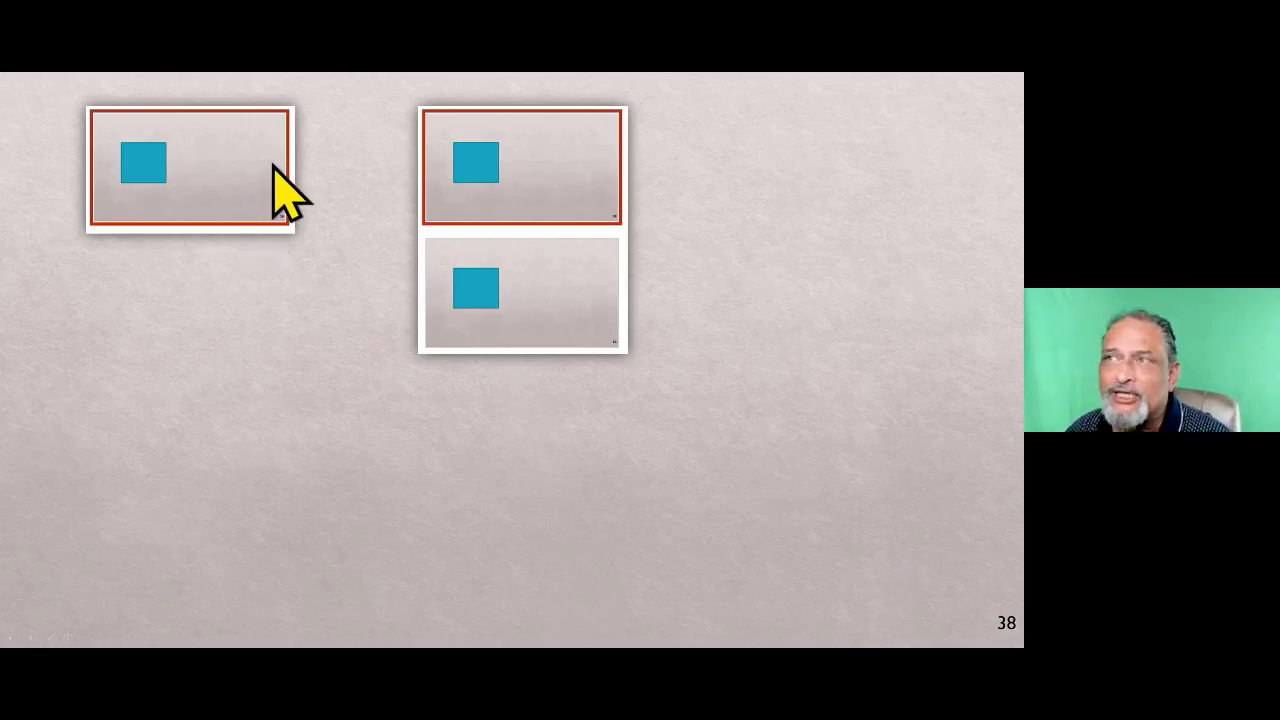
{"action": "left_click", "coordinate": [494, 305]}
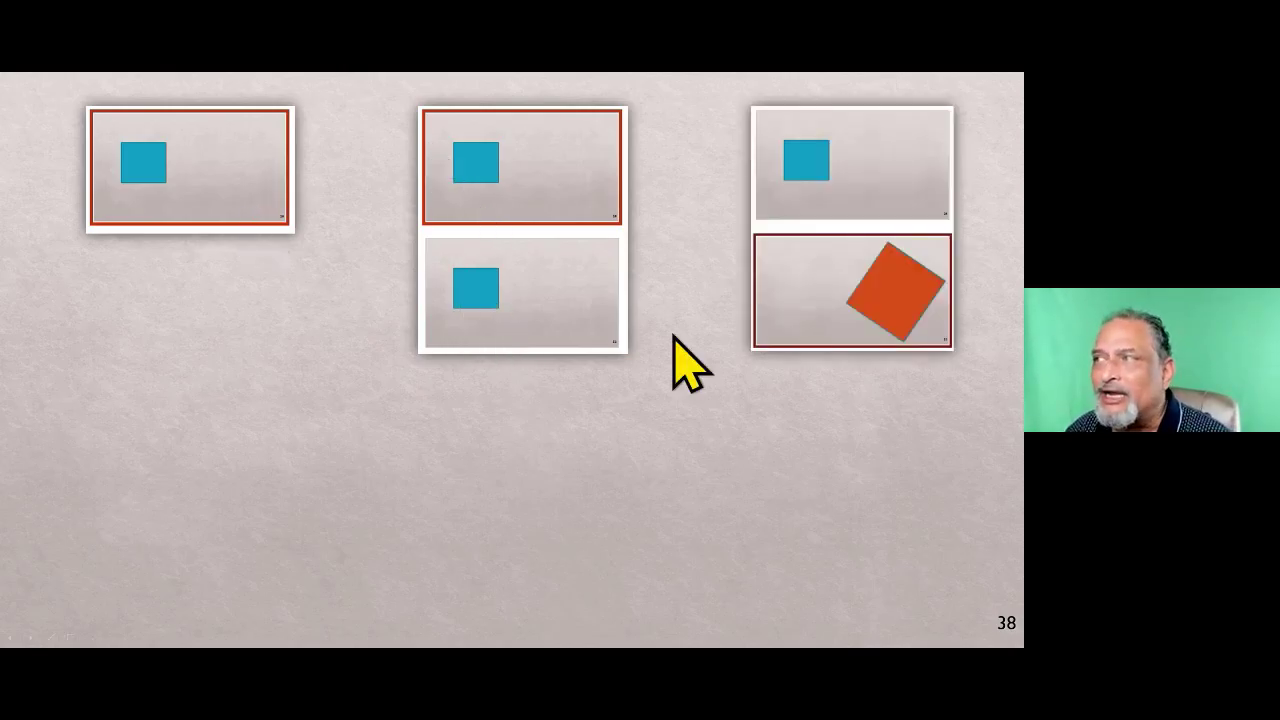
- Reveal the Transitions/Morph illustration on the slide
{"action": "left_click", "coordinate": [822, 292]}
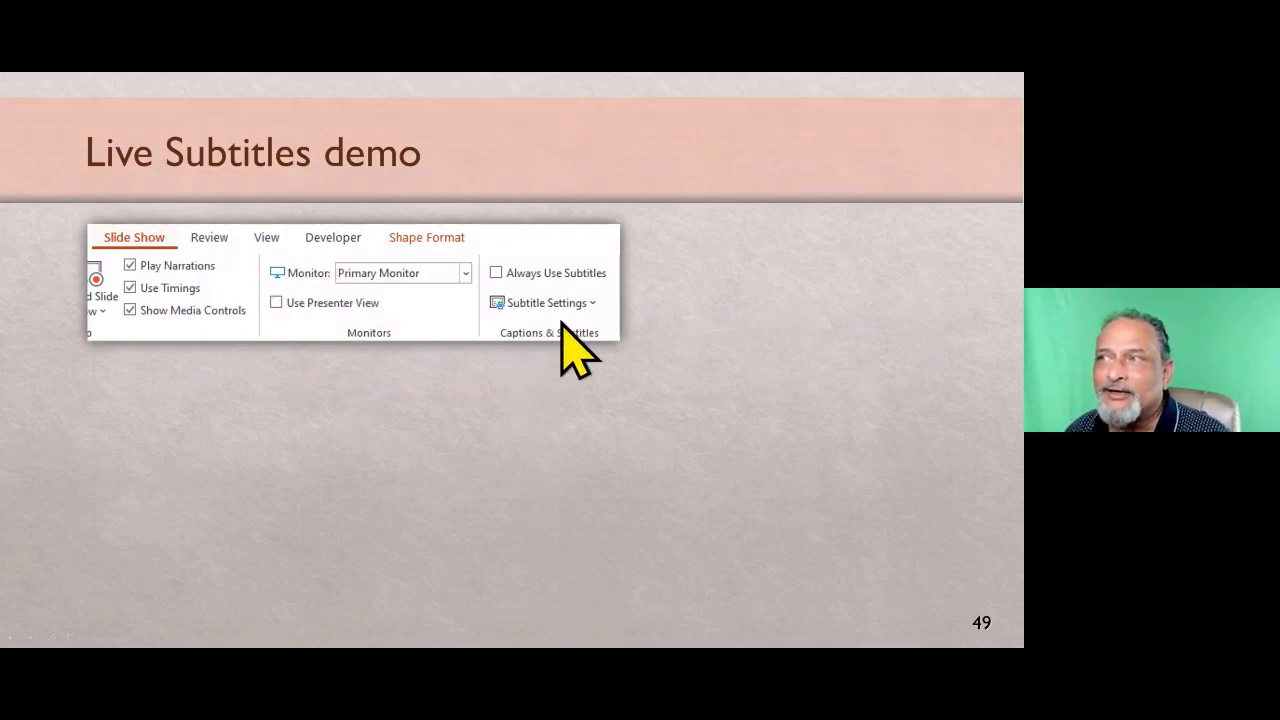
- Show the Subtitle Settings image, visit AI Coach, then return to slide 49's presenting menu
{"action": "left_click", "coordinate": [560, 381]}
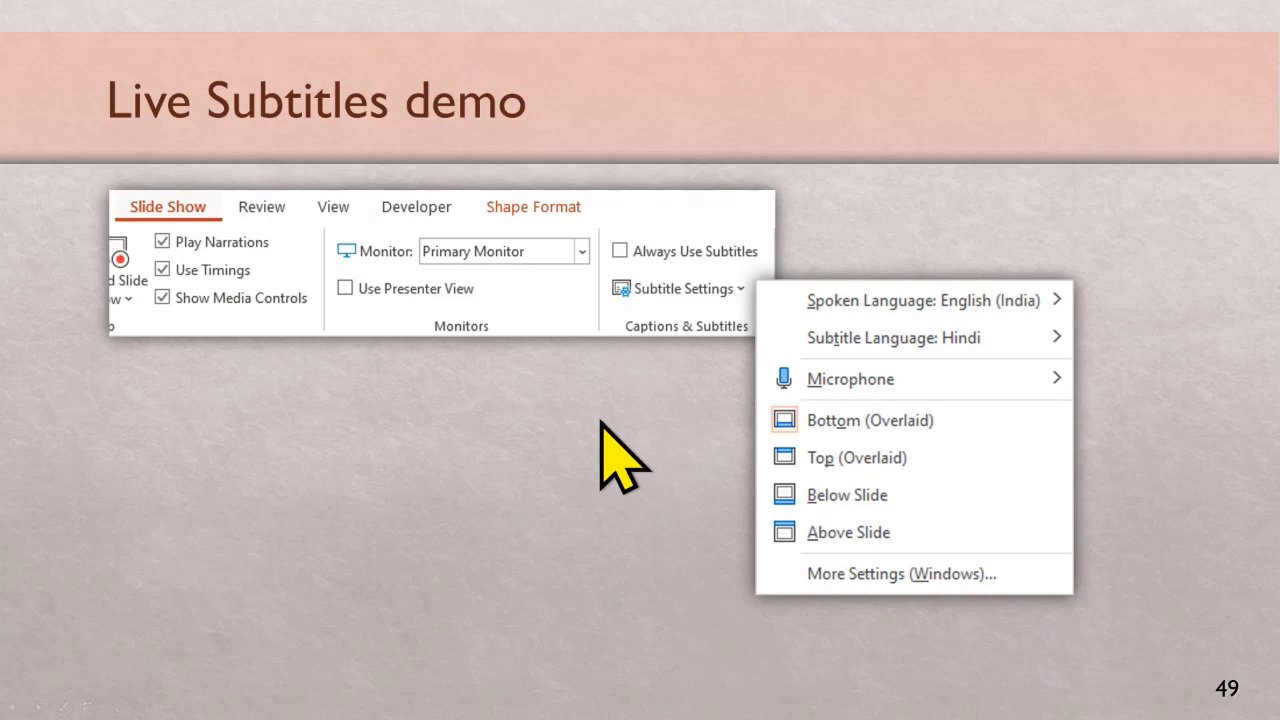
{"action": "left_click", "coordinate": [471, 438]}
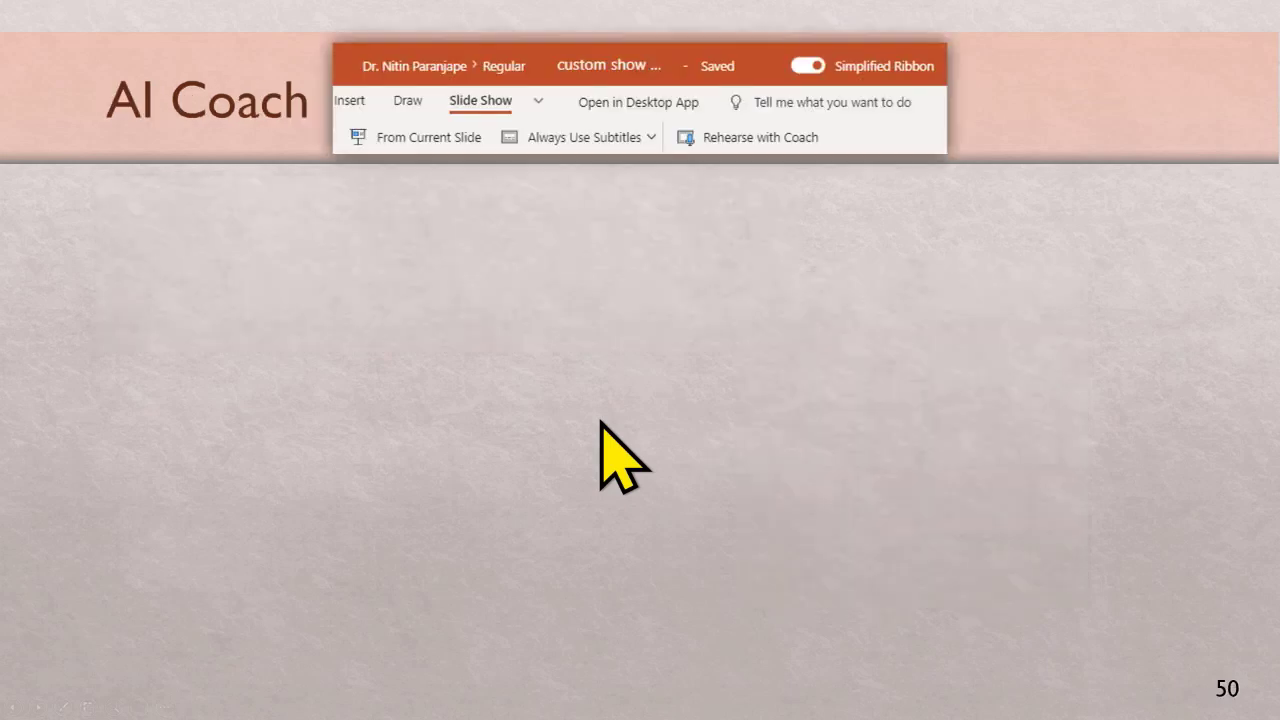
{"action": "right_click", "coordinate": [471, 427]}
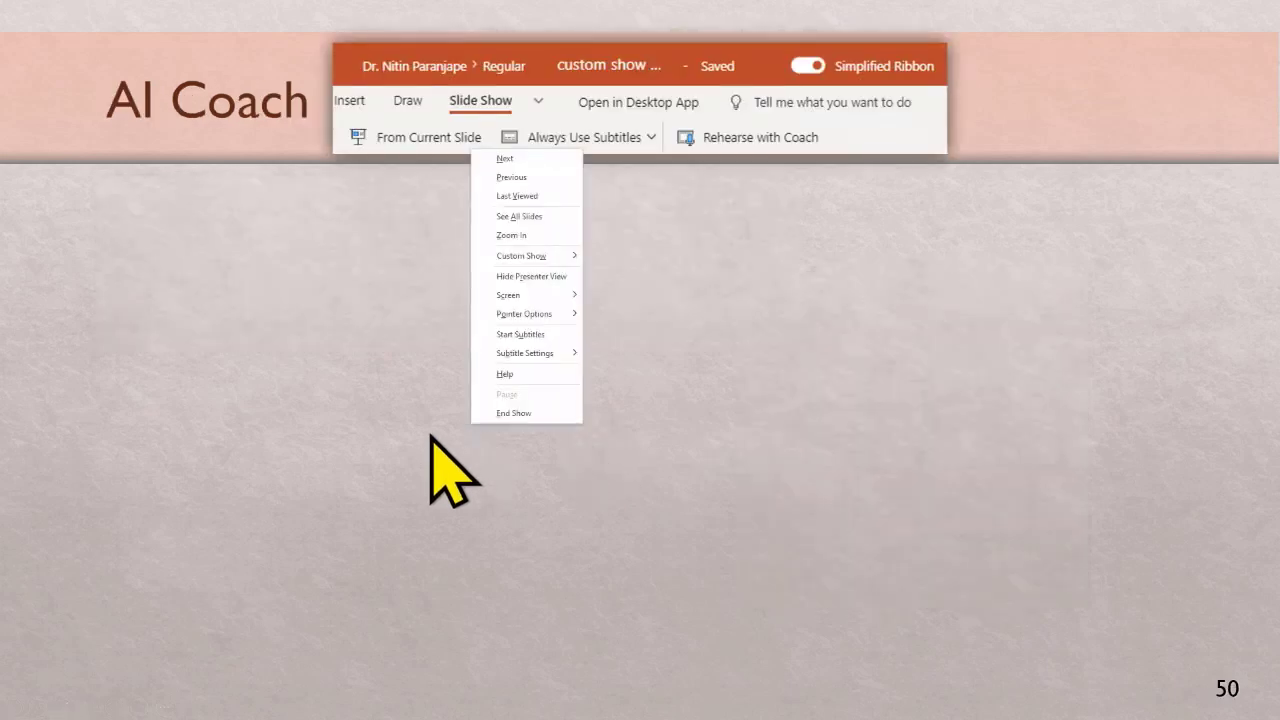
{"action": "left_click", "coordinate": [435, 430]}
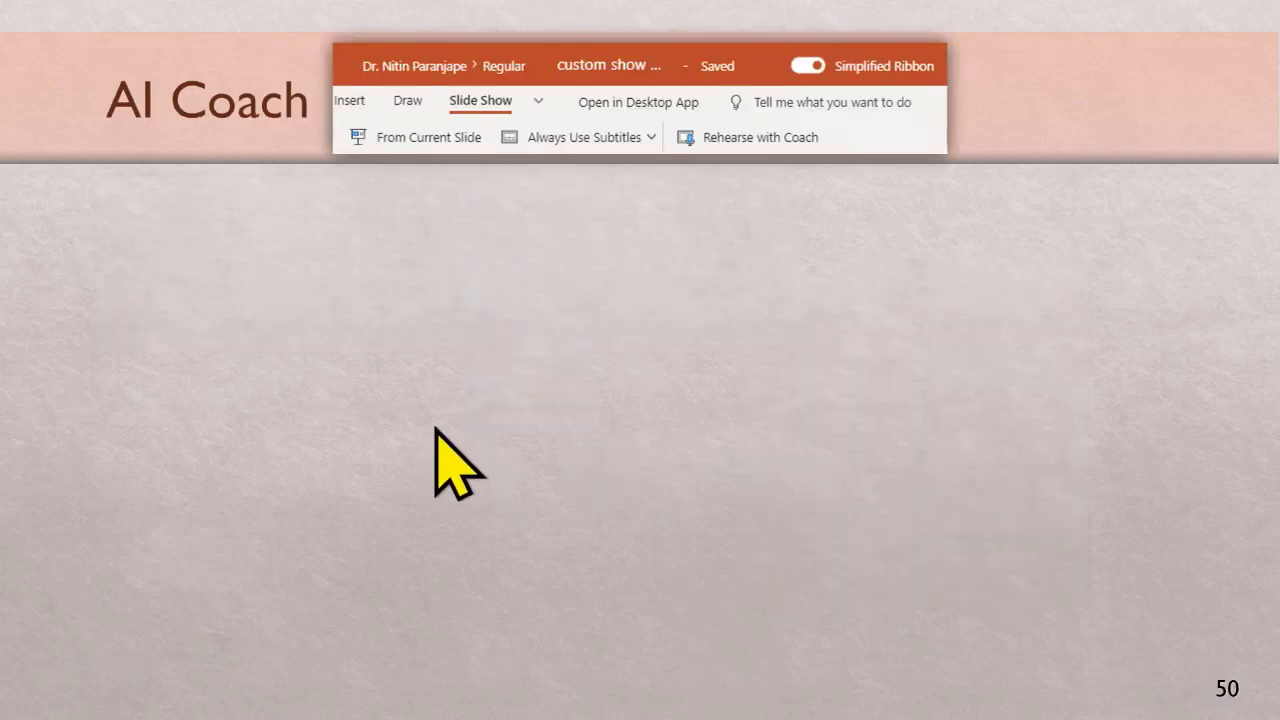
{"action": "key", "text": "Left"}
{"action": "right_click", "coordinate": [435, 428]}
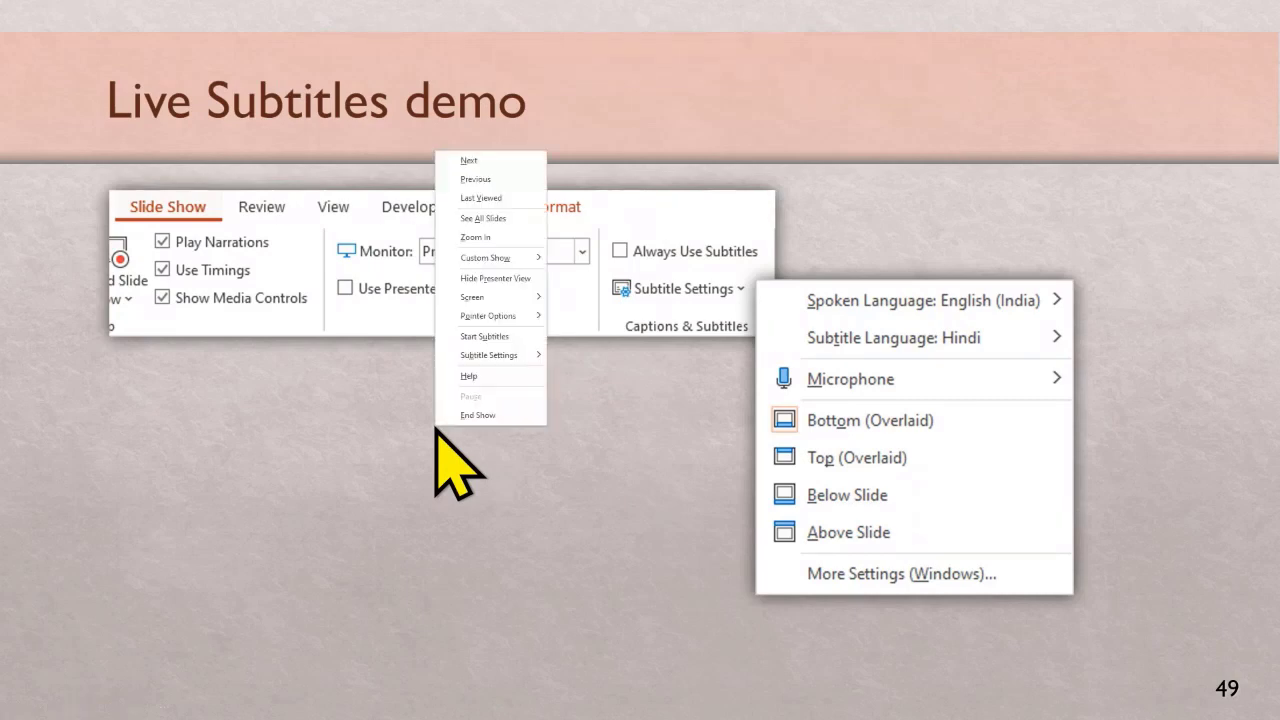
- Start live subtitles translating English speech into Hindi captions, then reopen the presenting menu
{"action": "left_click", "coordinate": [488, 338]}
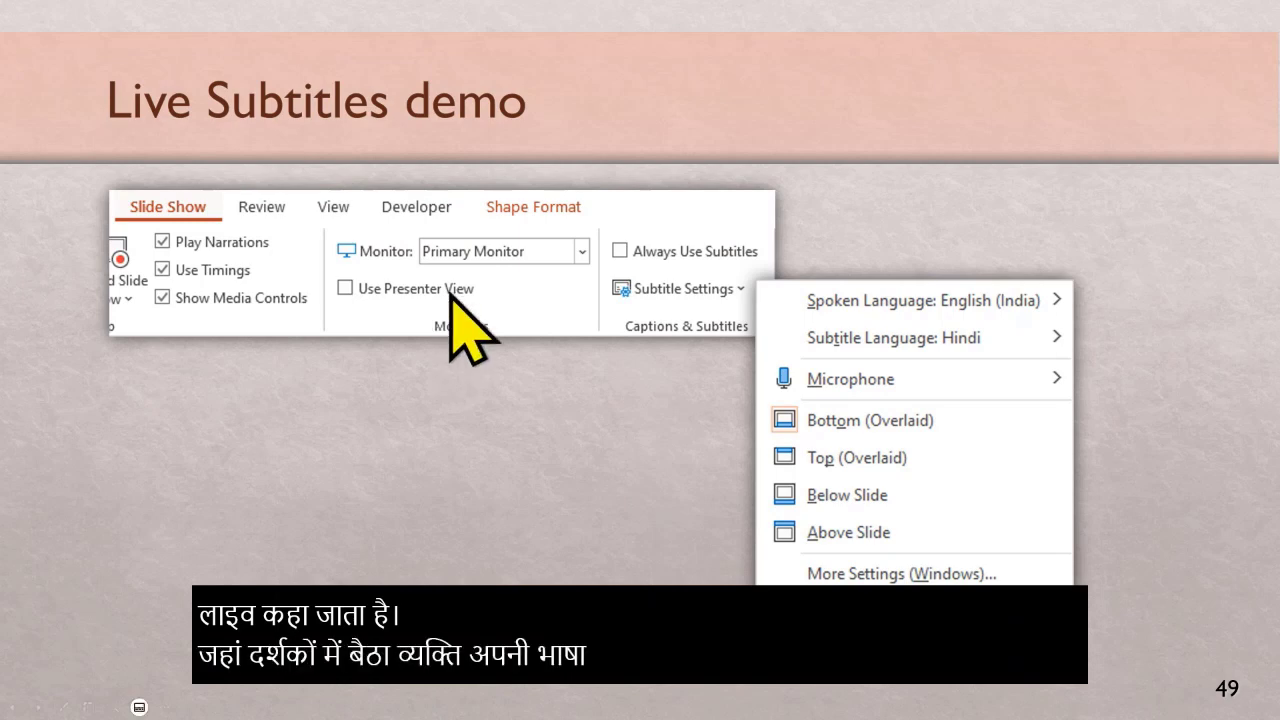
{"action": "right_click", "coordinate": [378, 462]}
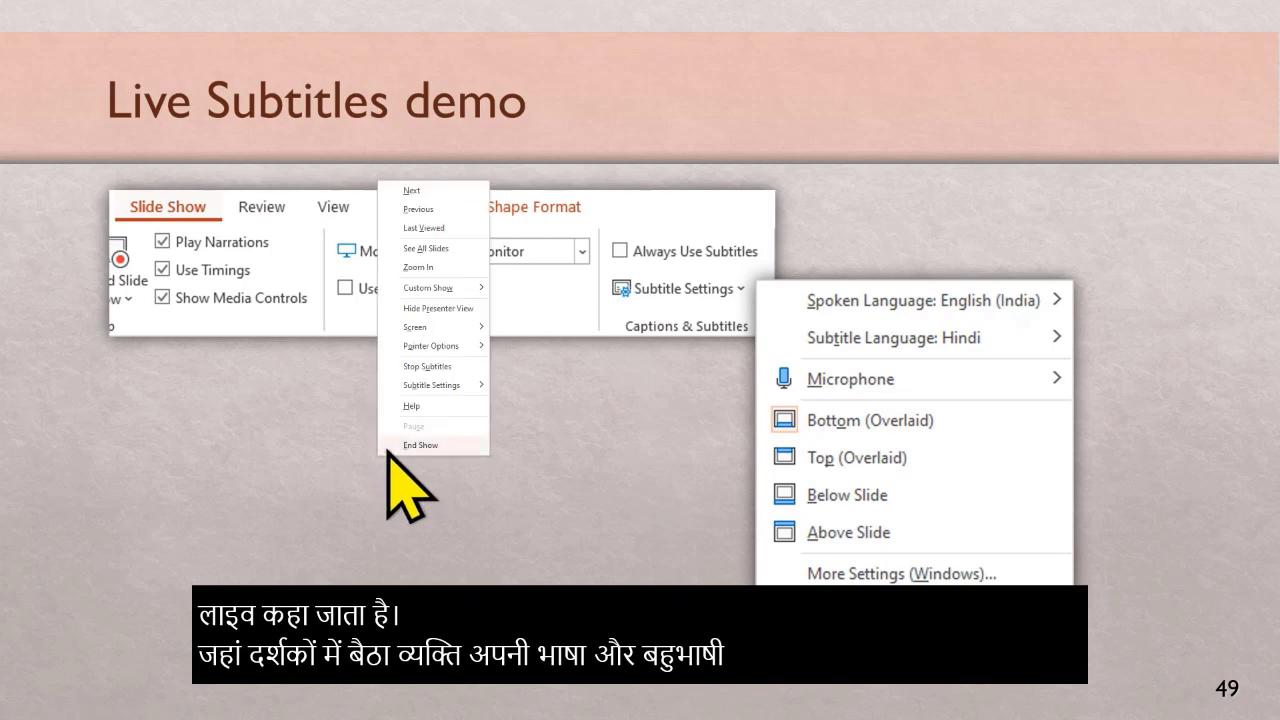
- Stop the live Hindi subtitles from the slide show menu
{"action": "left_click", "coordinate": [440, 366]}
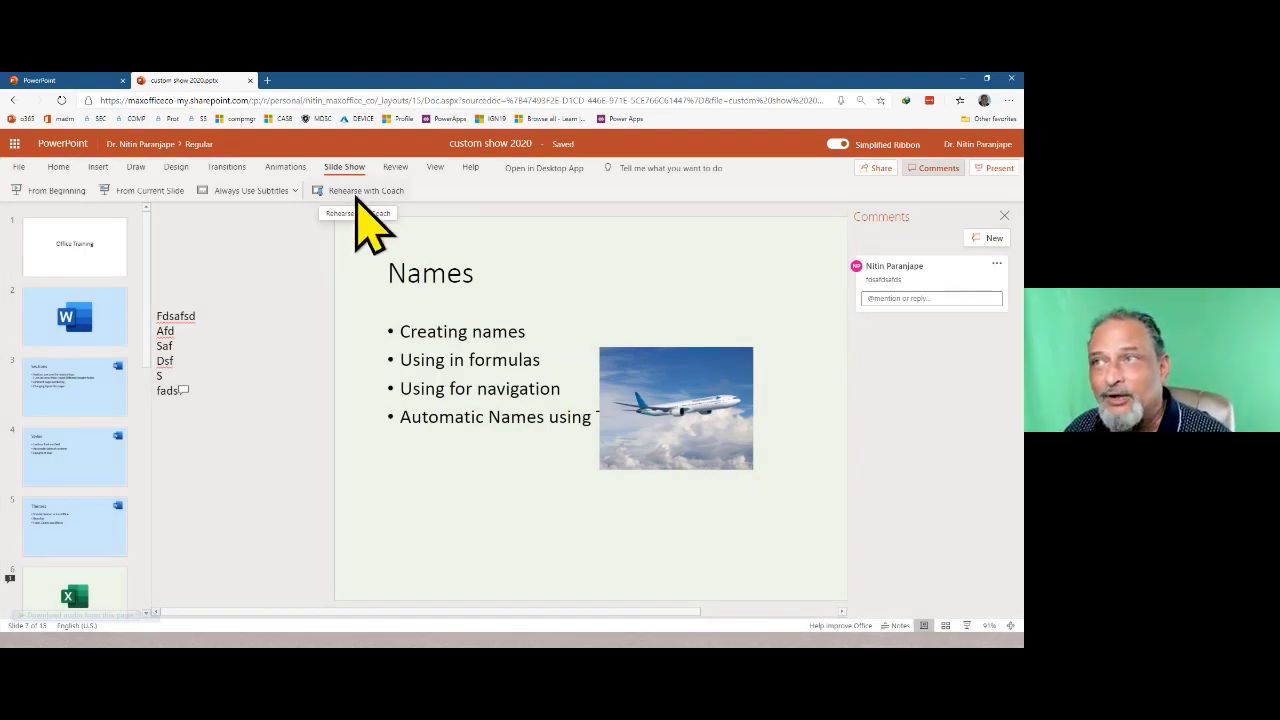
- Begin a Rehearse with Coach session for 'custom show 2020'
{"action": "left_click", "coordinate": [357, 197]}
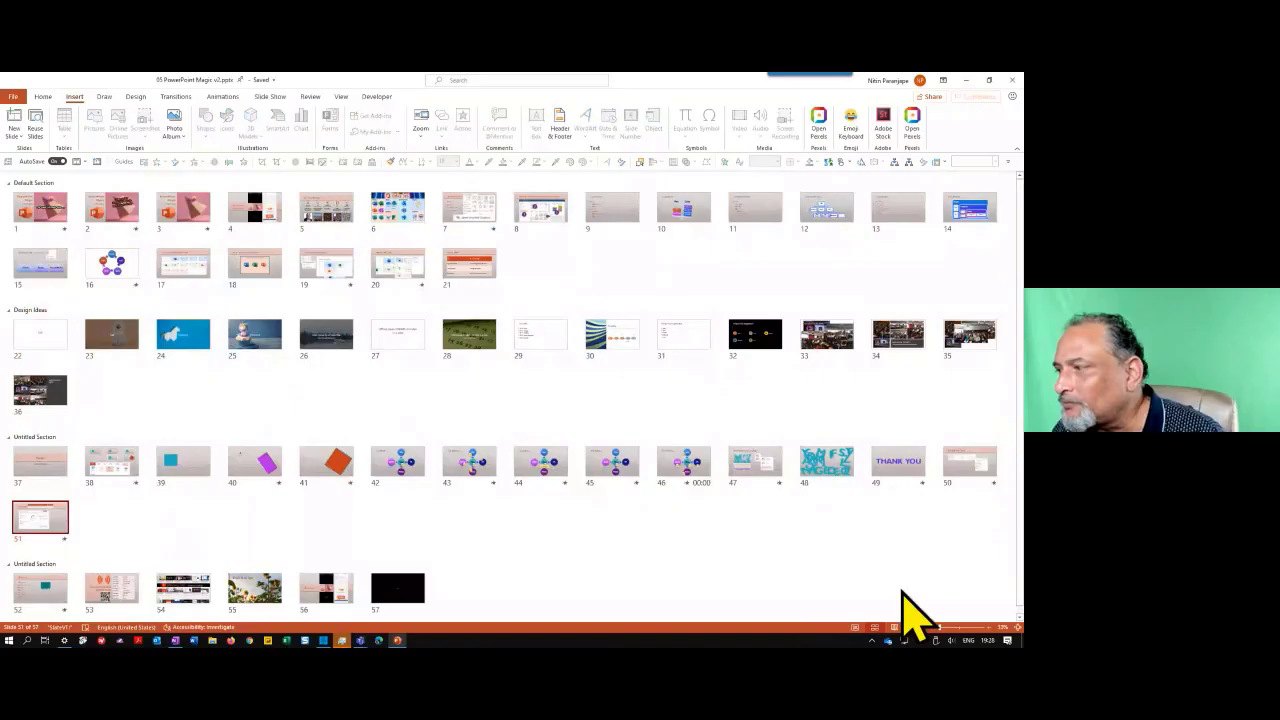
- Present from slide 51, the AI Coach rehearsal report slide
{"action": "left_click", "coordinate": [912, 627]}
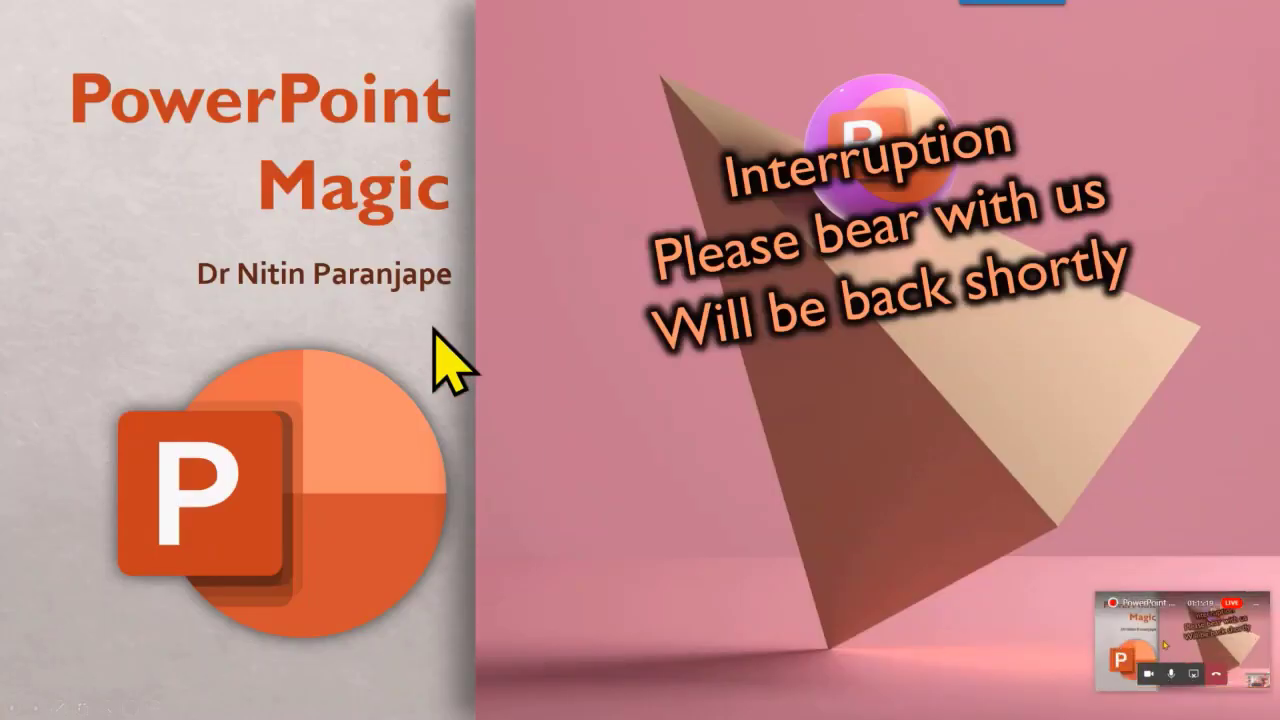
- Dismiss the slide show menu and end the show, returning to Normal view on slide 2
{"action": "right_click", "coordinate": [433, 328]}
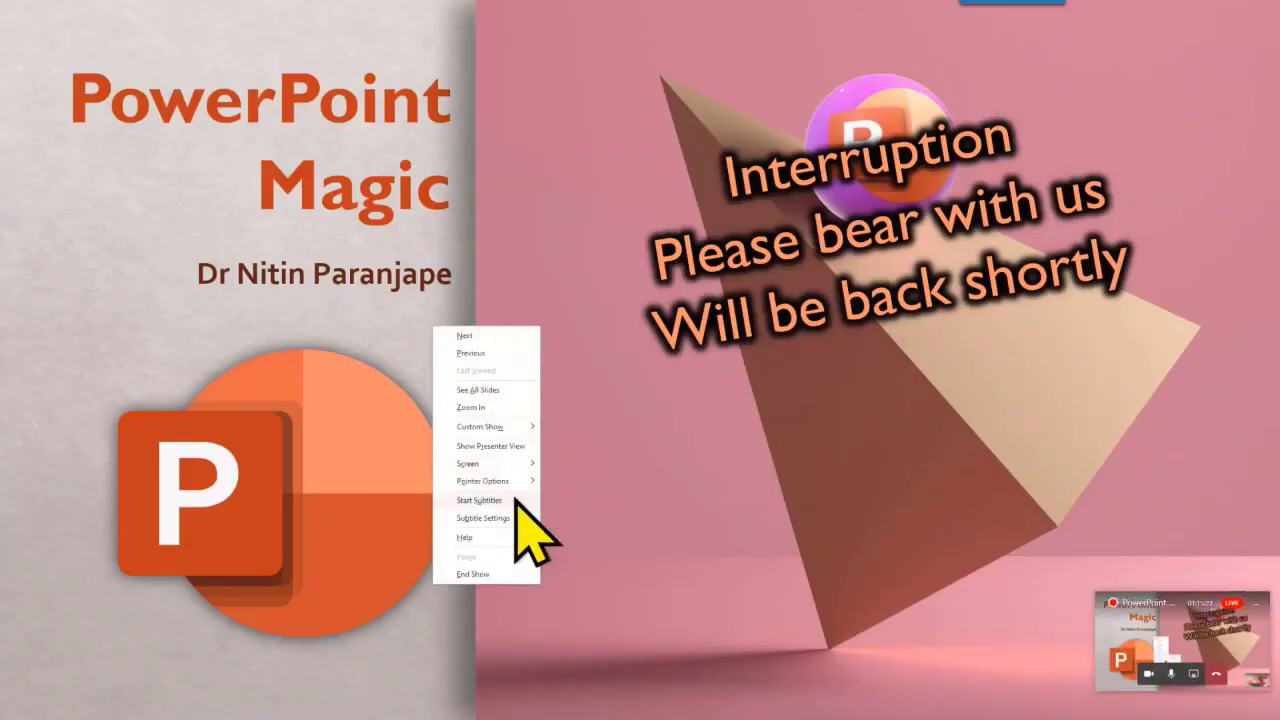
{"action": "left_click", "coordinate": [594, 366]}
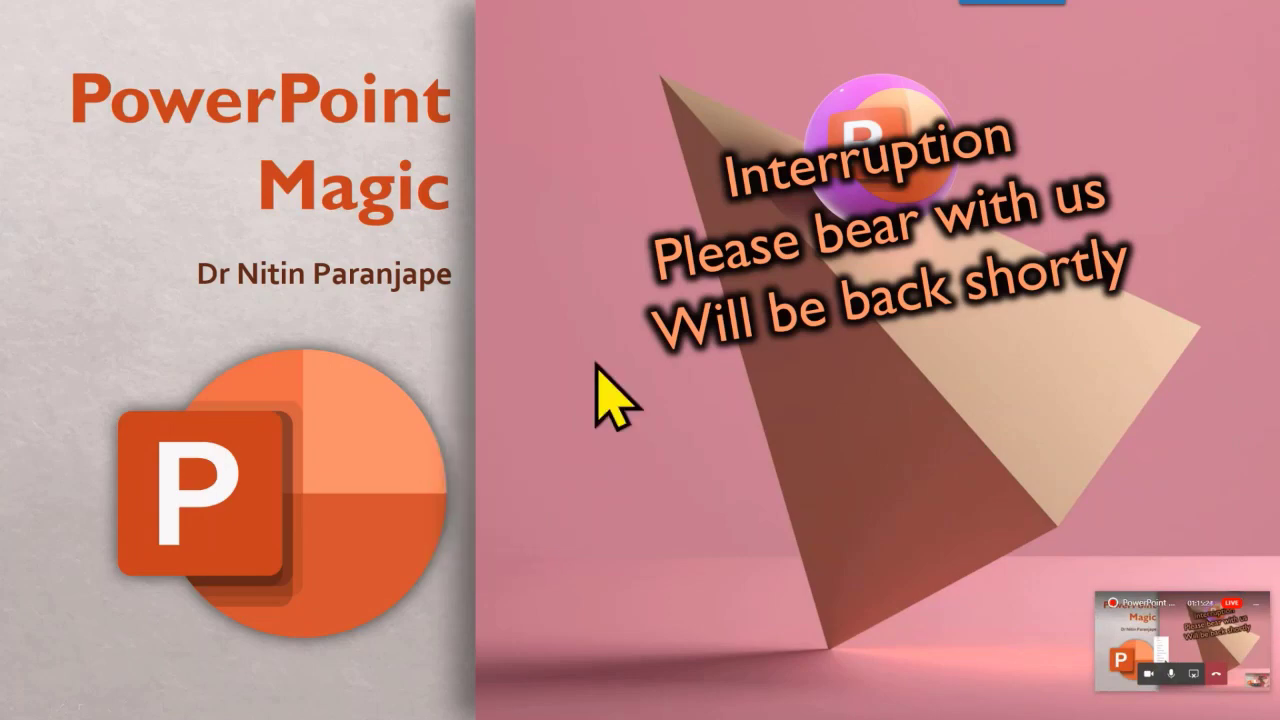
{"action": "key", "text": "Escape"}
- Open slide 39 with the large blue square from the Slide Sorter overview
{"action": "scroll", "coordinate": [270, 530], "scroll_direction": "down", "scroll_amount": 5}
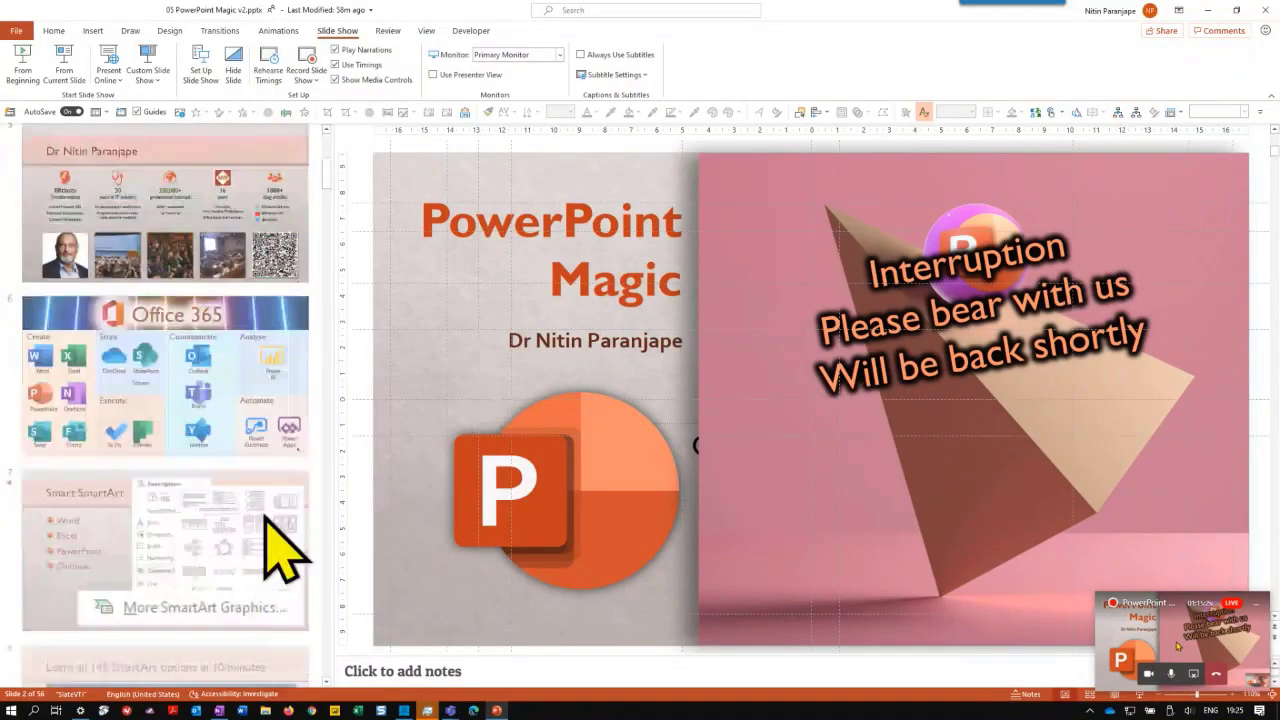
{"action": "key", "text": "alt+w"}
{"action": "key", "text": "i"}
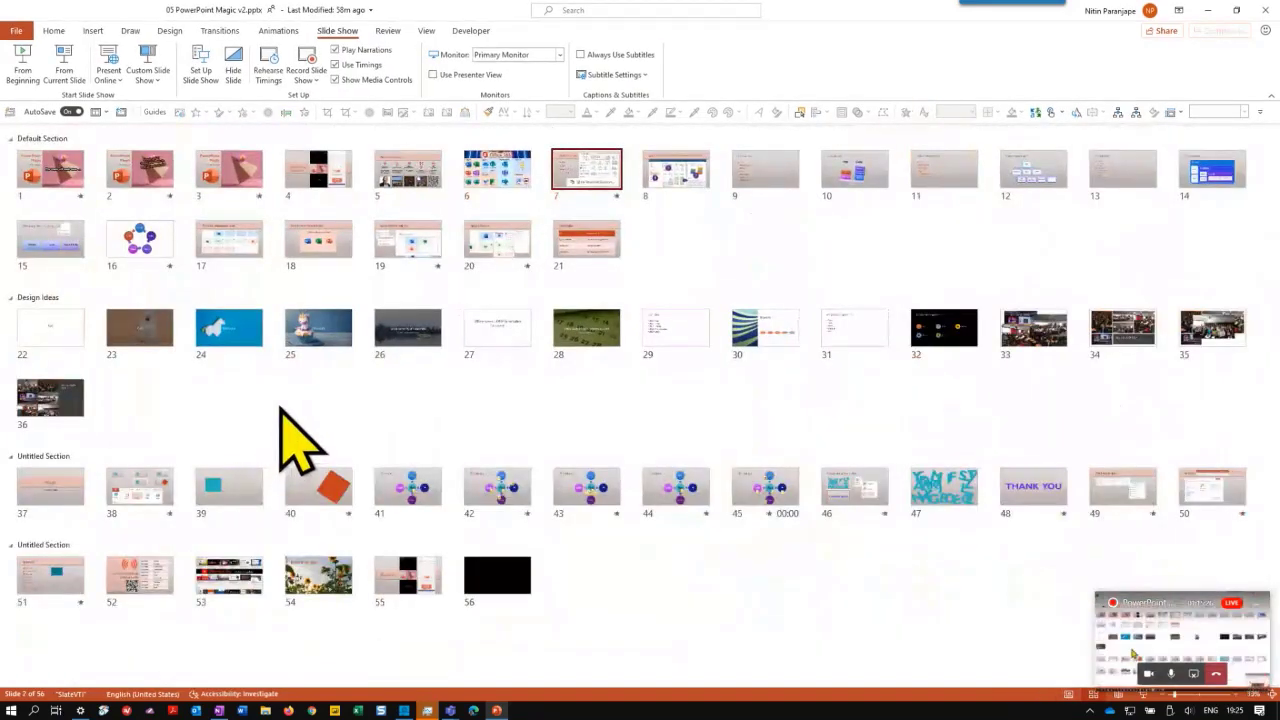
{"action": "double_click", "coordinate": [247, 487]}
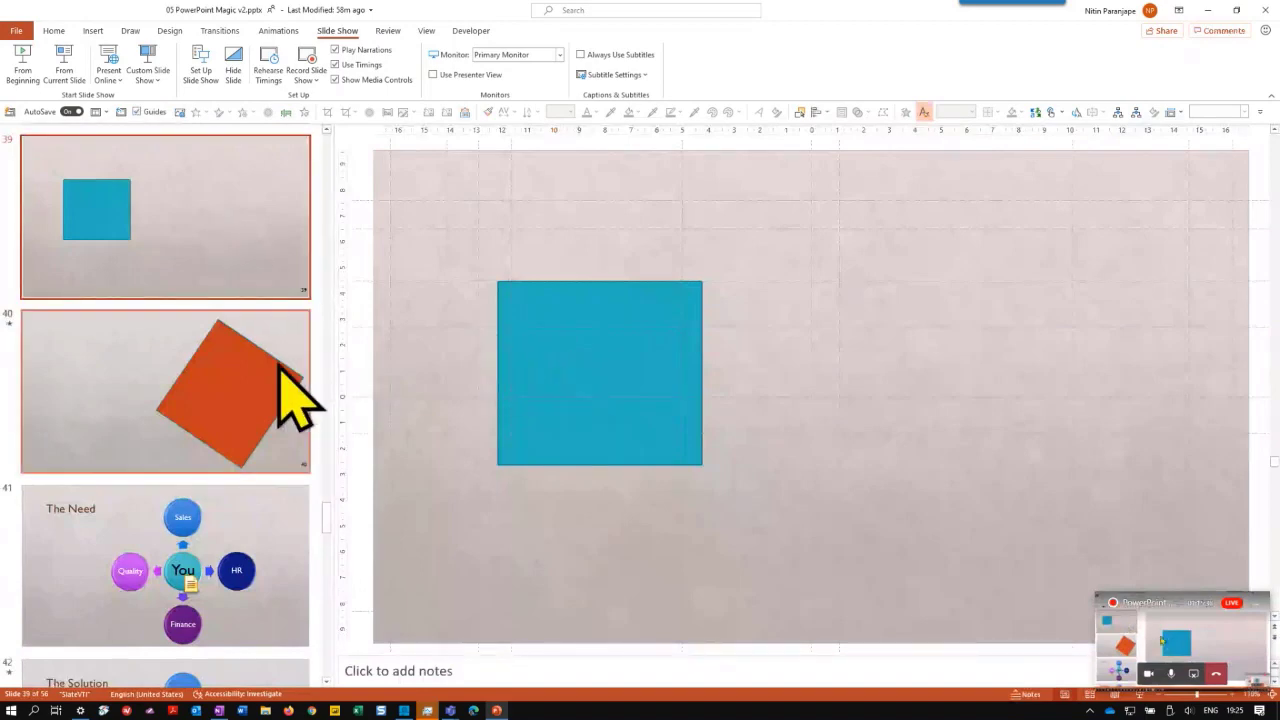
- Create slide 40 and move its square right, tilt it about 30° and stretch it longer
{"action": "key", "text": "ctrl+m"}
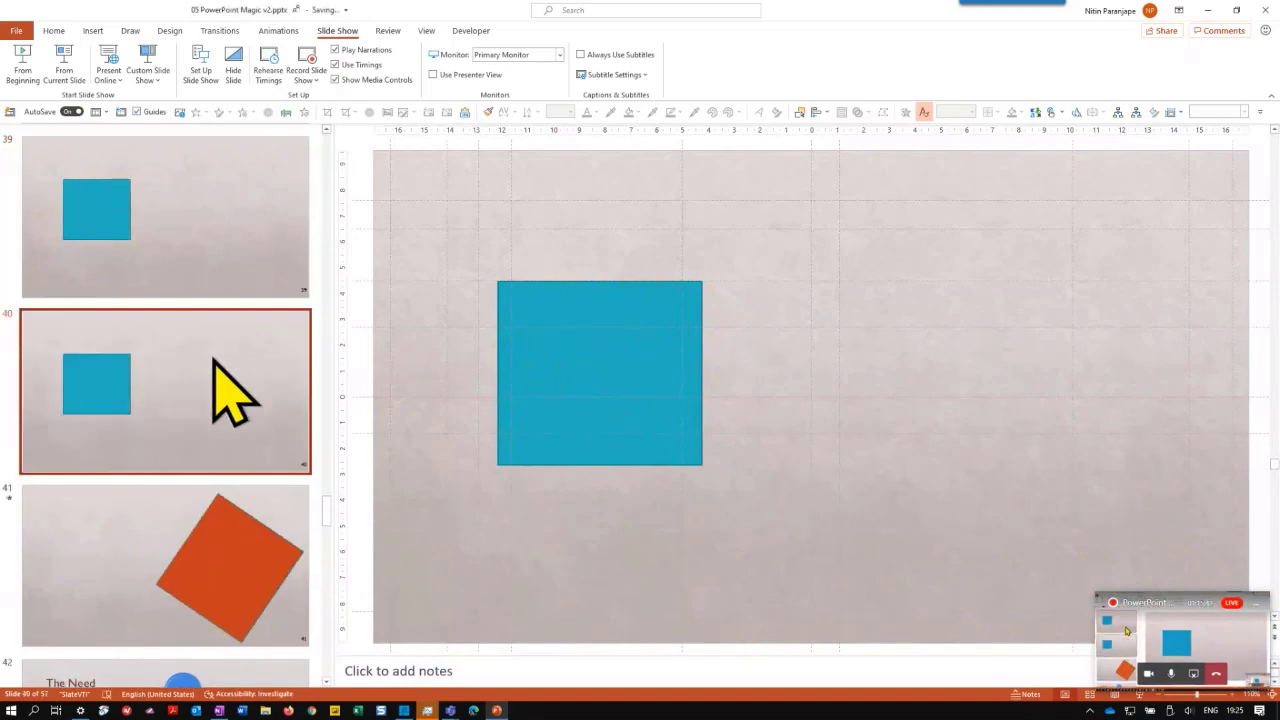
{"action": "left_click_drag", "start_coordinate": [570, 346], "coordinate": [984, 360]}
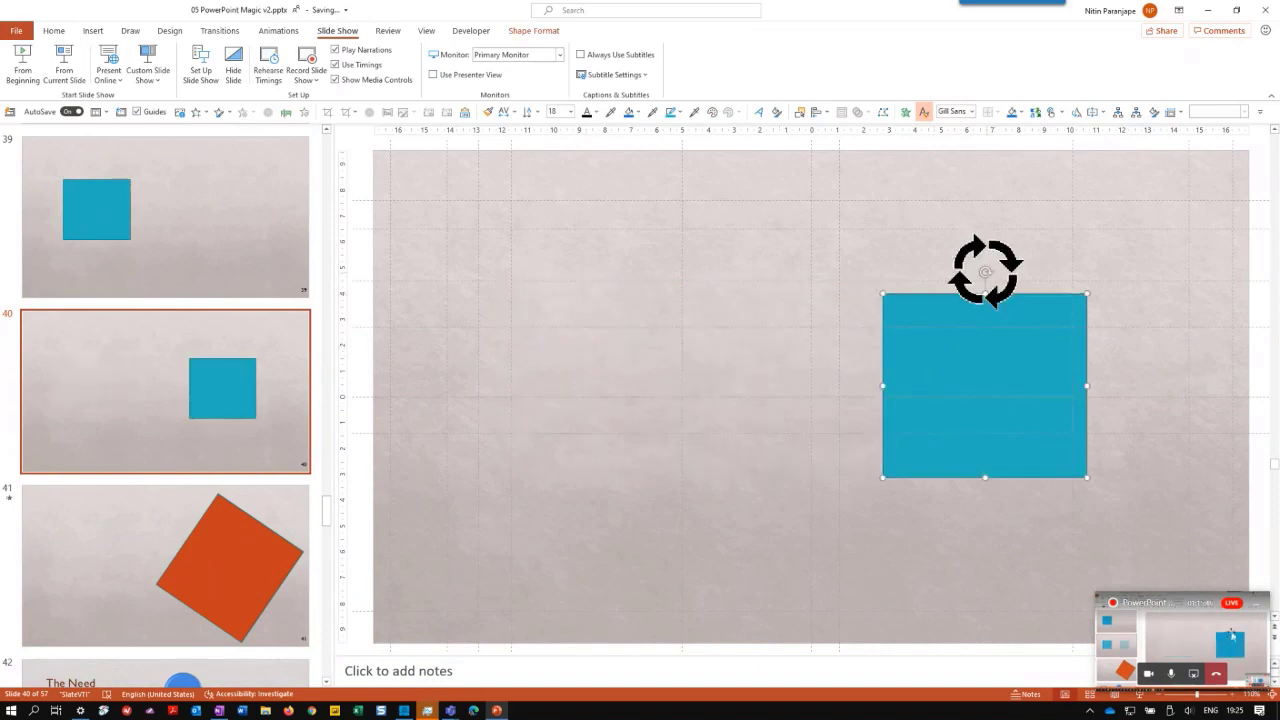
{"action": "left_click_drag", "start_coordinate": [985, 270], "coordinate": [1131, 290]}
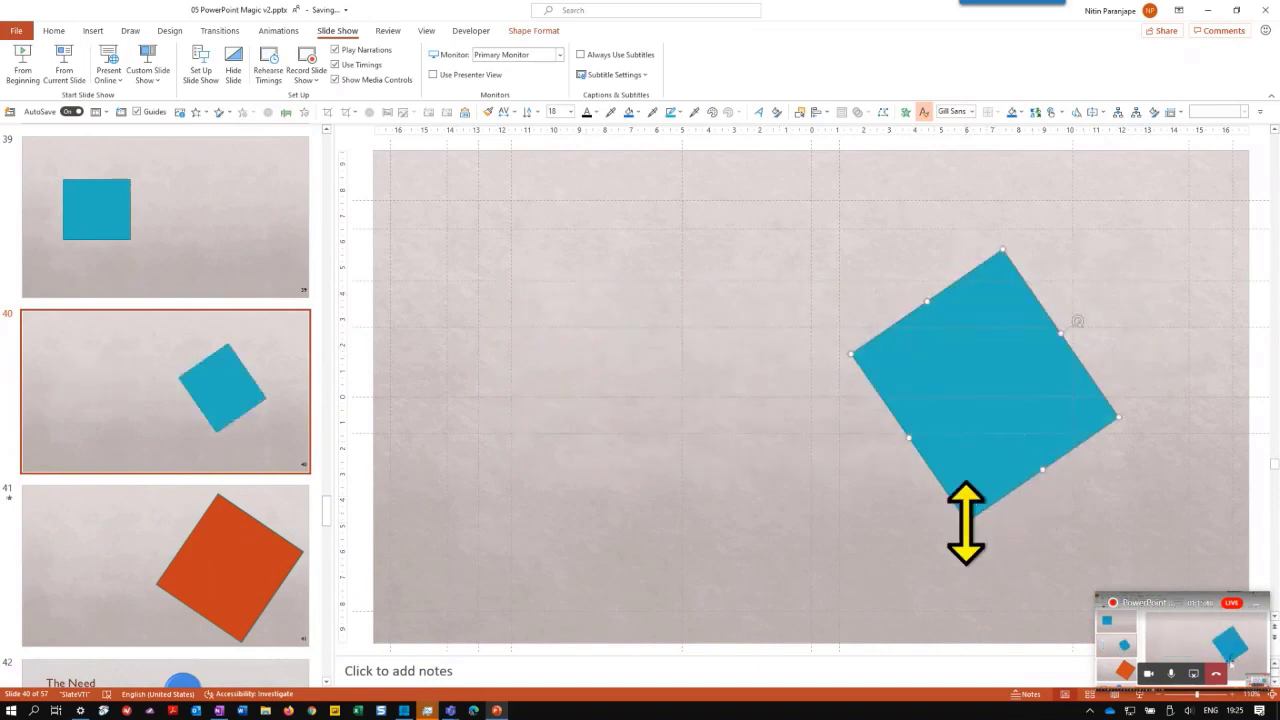
{"action": "left_click_drag", "start_coordinate": [966, 524], "coordinate": [1029, 606]}
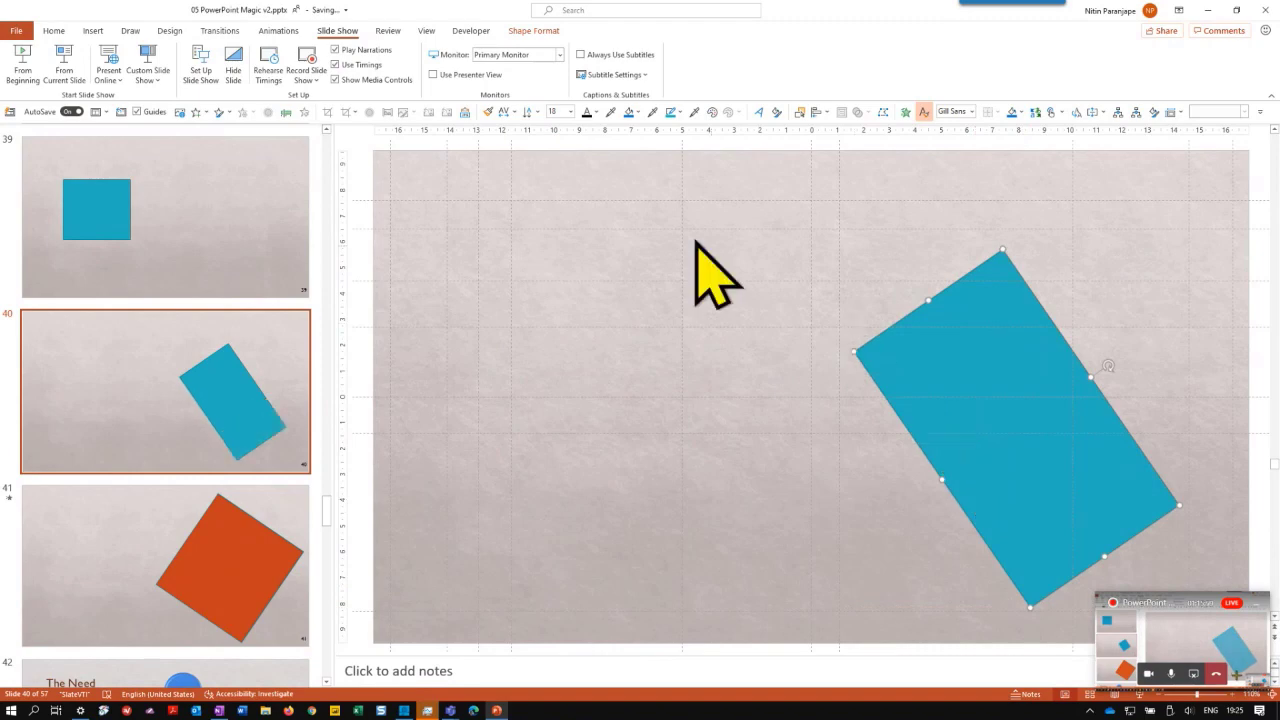
- Recolour the tilted rectangle purple using the Shape Format shape styles
{"action": "left_click", "coordinate": [542, 30]}
{"action": "left_click", "coordinate": [401, 62]}
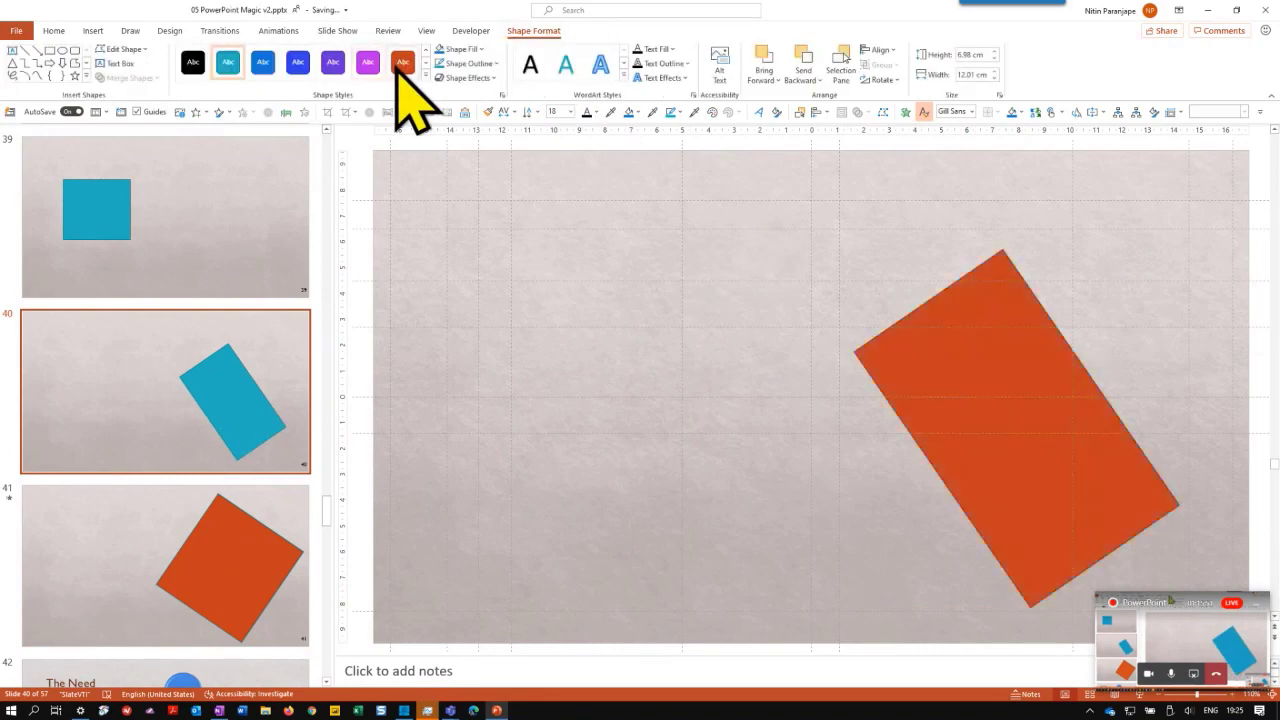
{"action": "left_click", "coordinate": [368, 62]}
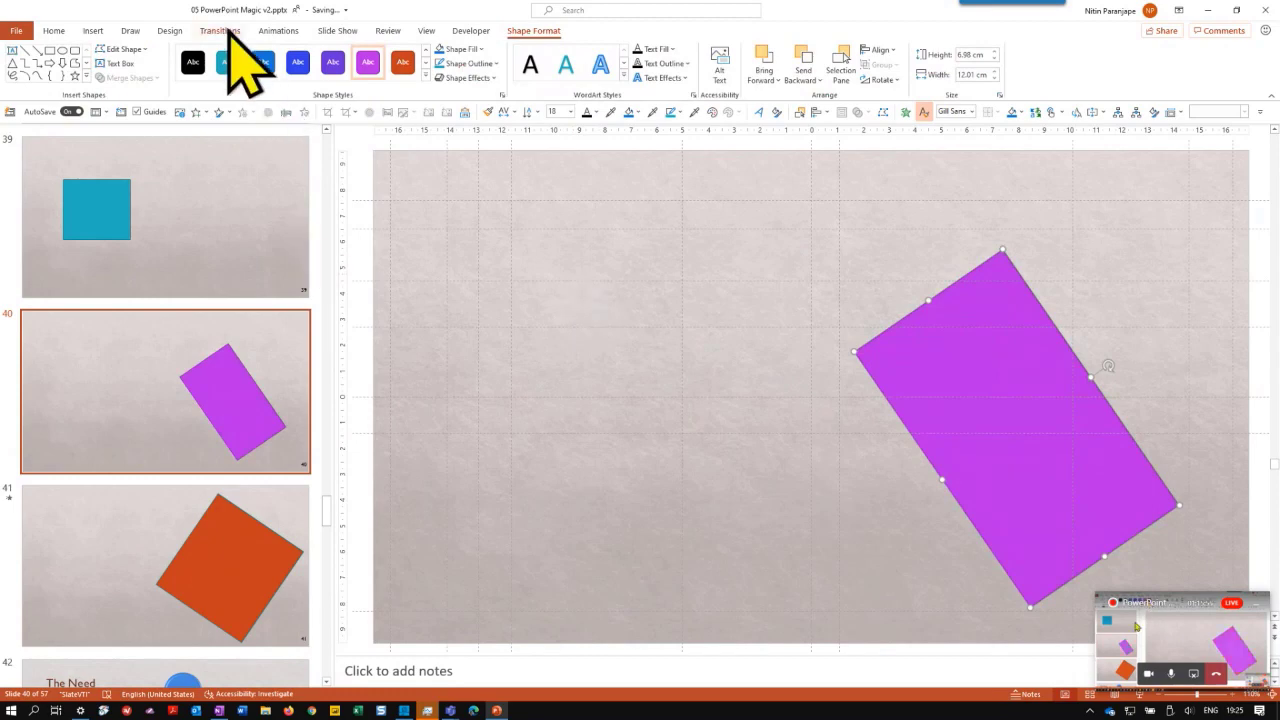
- Give slide 40 a Morph transition and compare it against slide 39
{"action": "left_click", "coordinate": [224, 31]}
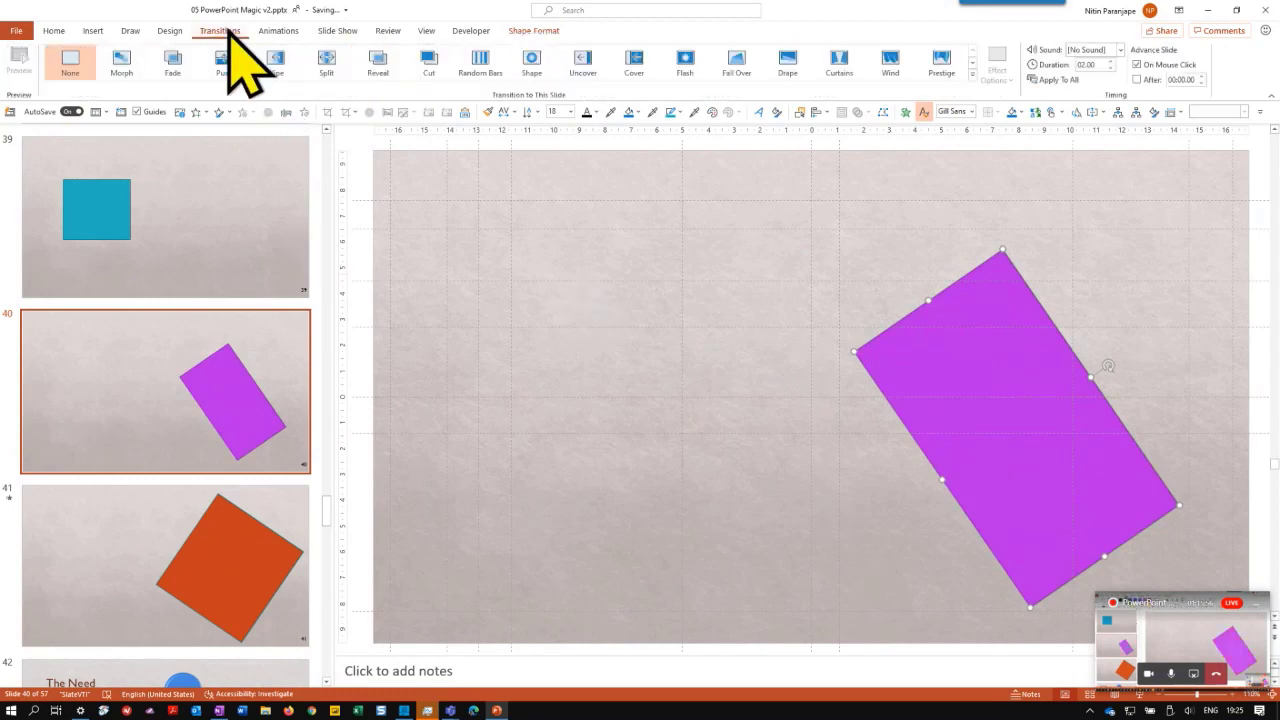
{"action": "left_click", "coordinate": [128, 78]}
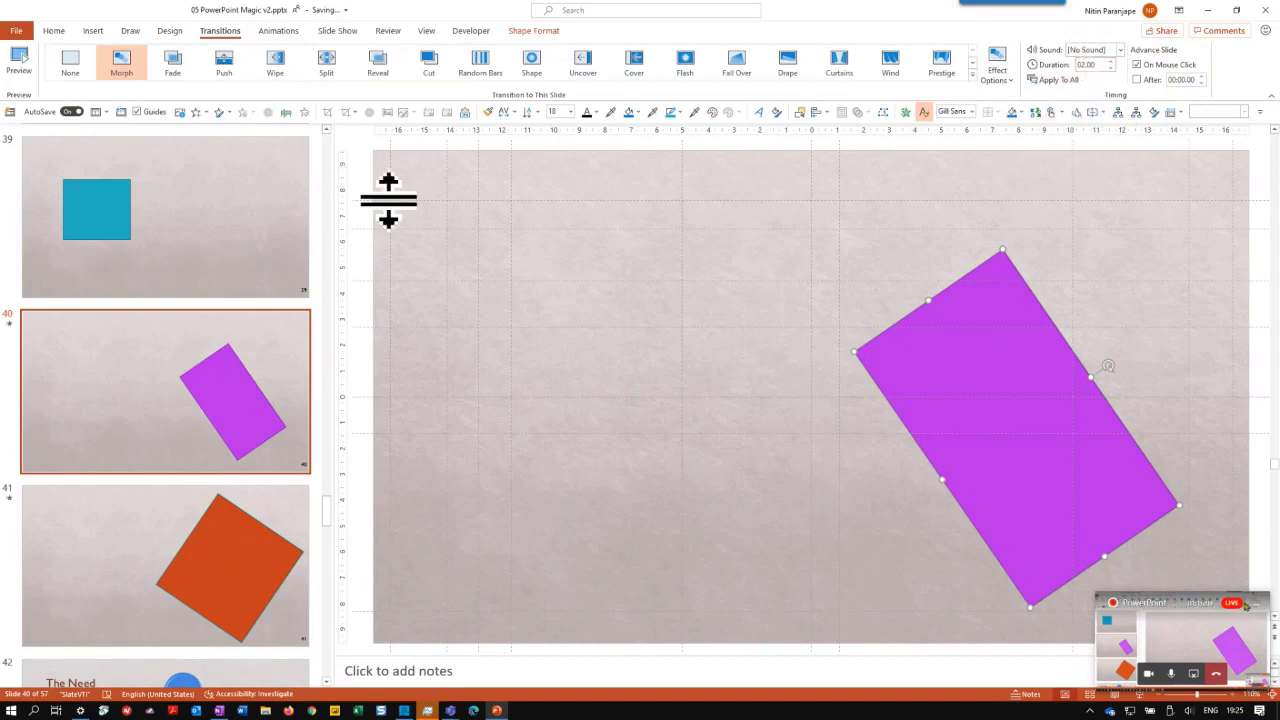
{"action": "left_click", "coordinate": [240, 250]}
{"action": "left_click", "coordinate": [246, 378]}
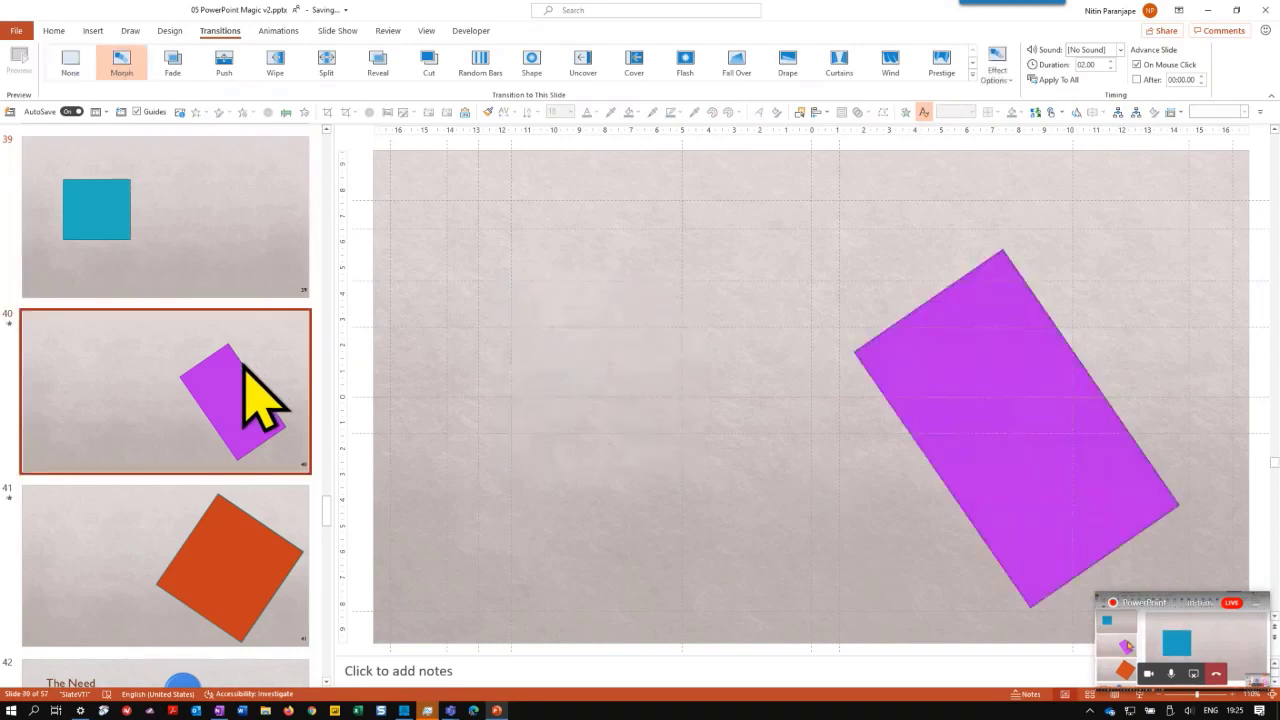
{"action": "left_click", "coordinate": [1250, 604]}
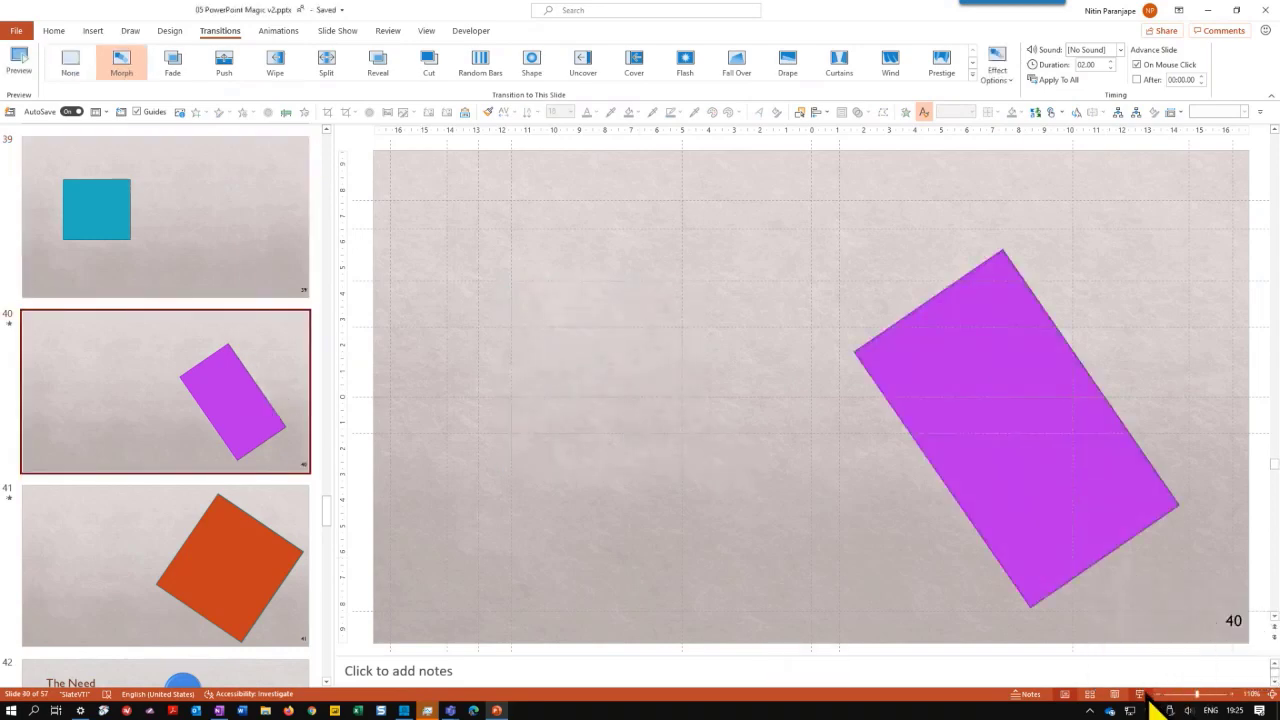
{"action": "left_click", "coordinate": [283, 250]}
{"action": "key", "text": "alt+Tab"}
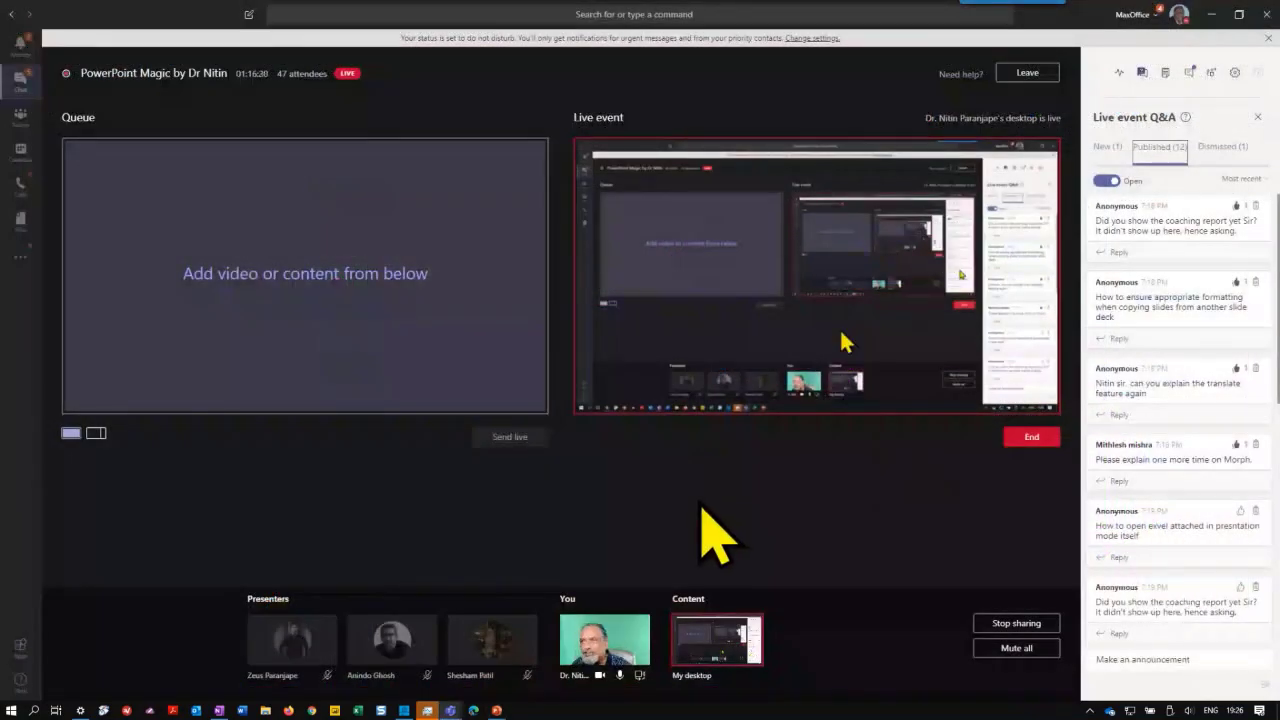
{"action": "key", "text": "alt+Tab"}
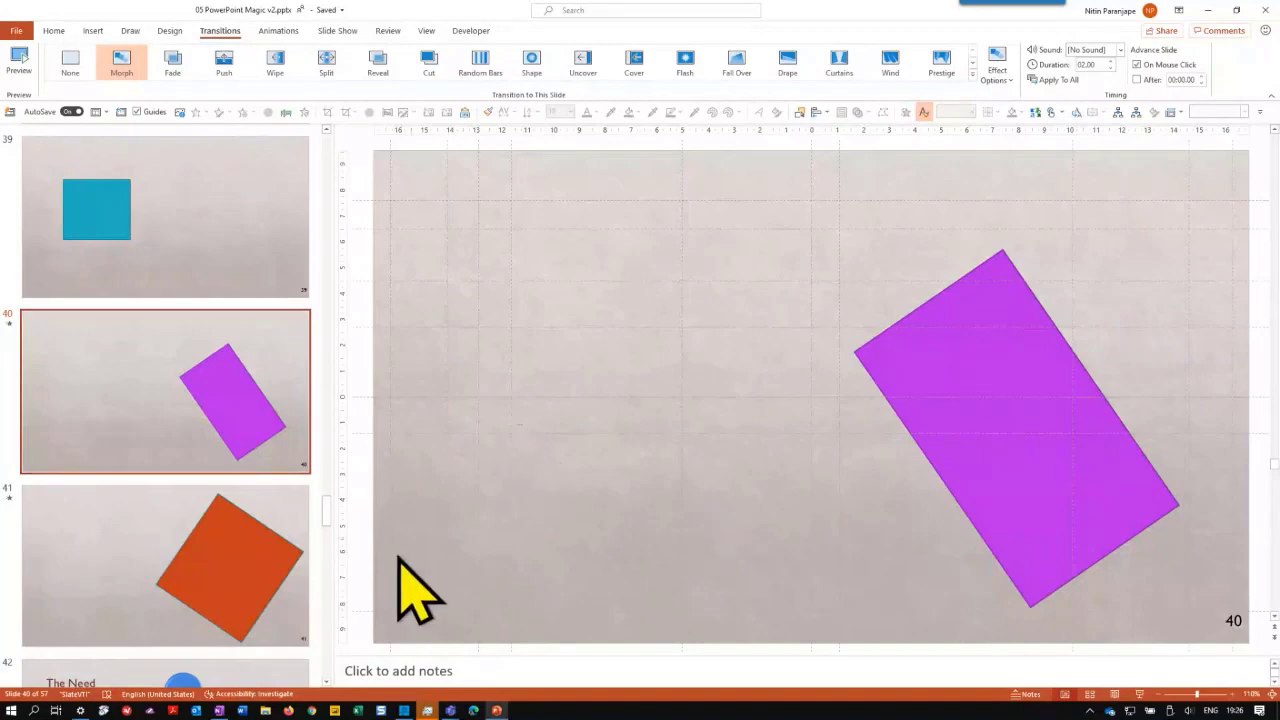
- Set Insert Object to embed the session feedback .xlsx from file, displayed as an icon
{"action": "left_click", "coordinate": [95, 31]}
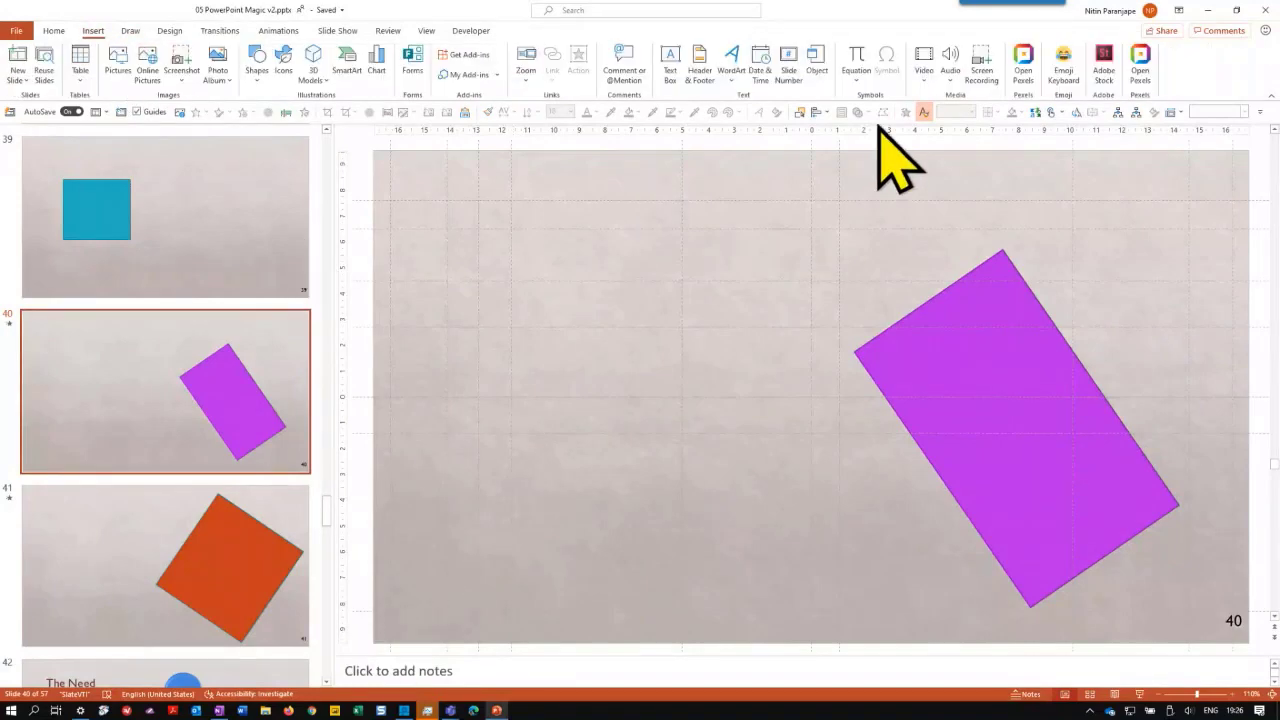
{"action": "left_click", "coordinate": [816, 62]}
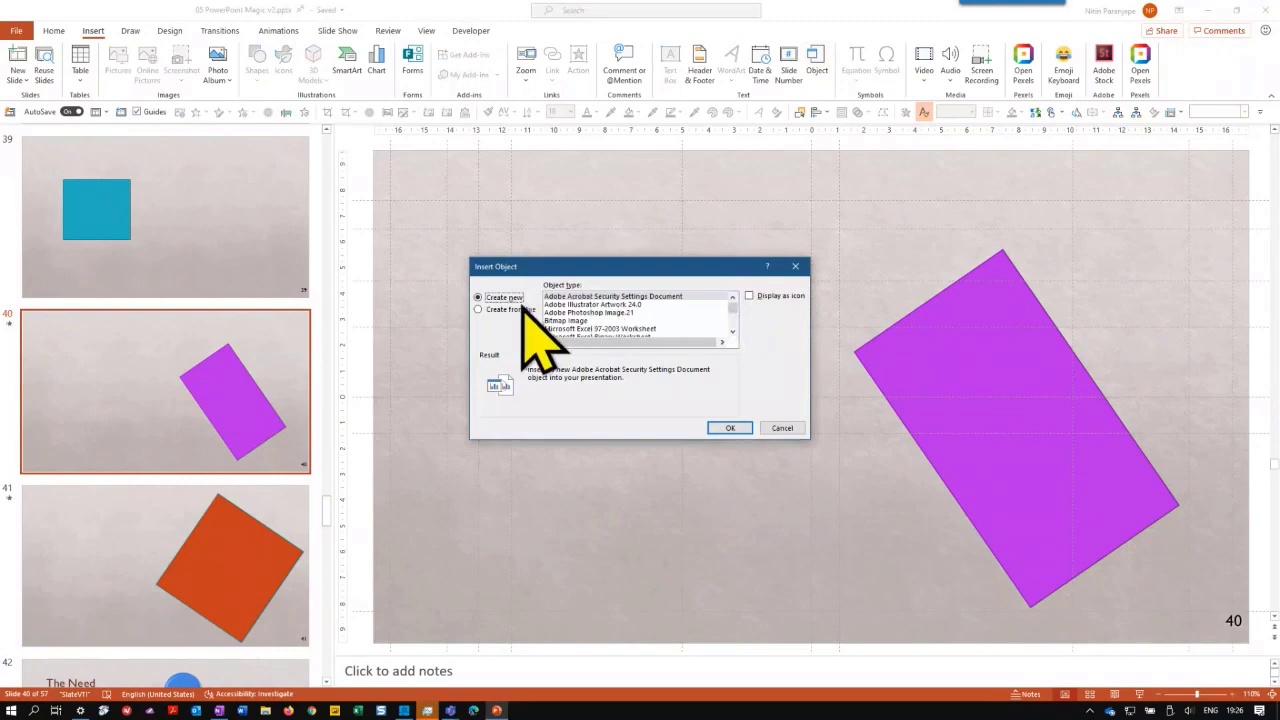
{"action": "left_click", "coordinate": [504, 309]}
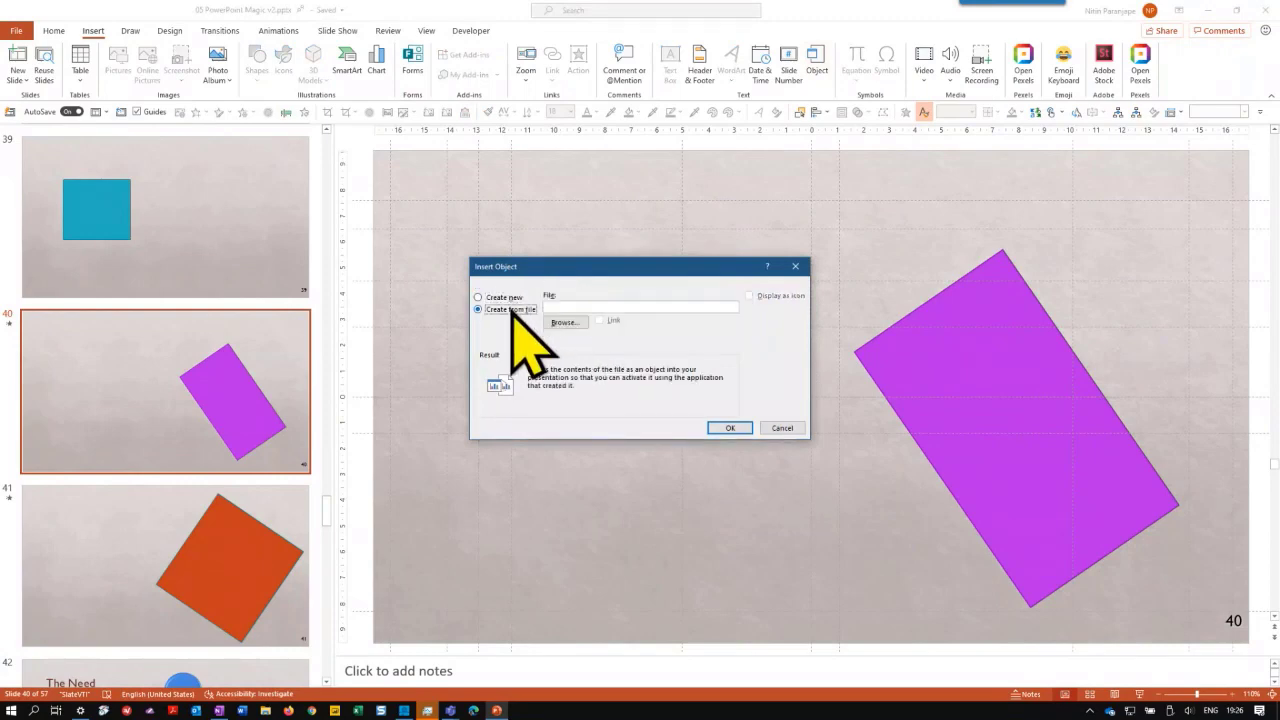
{"action": "left_click", "coordinate": [556, 324]}
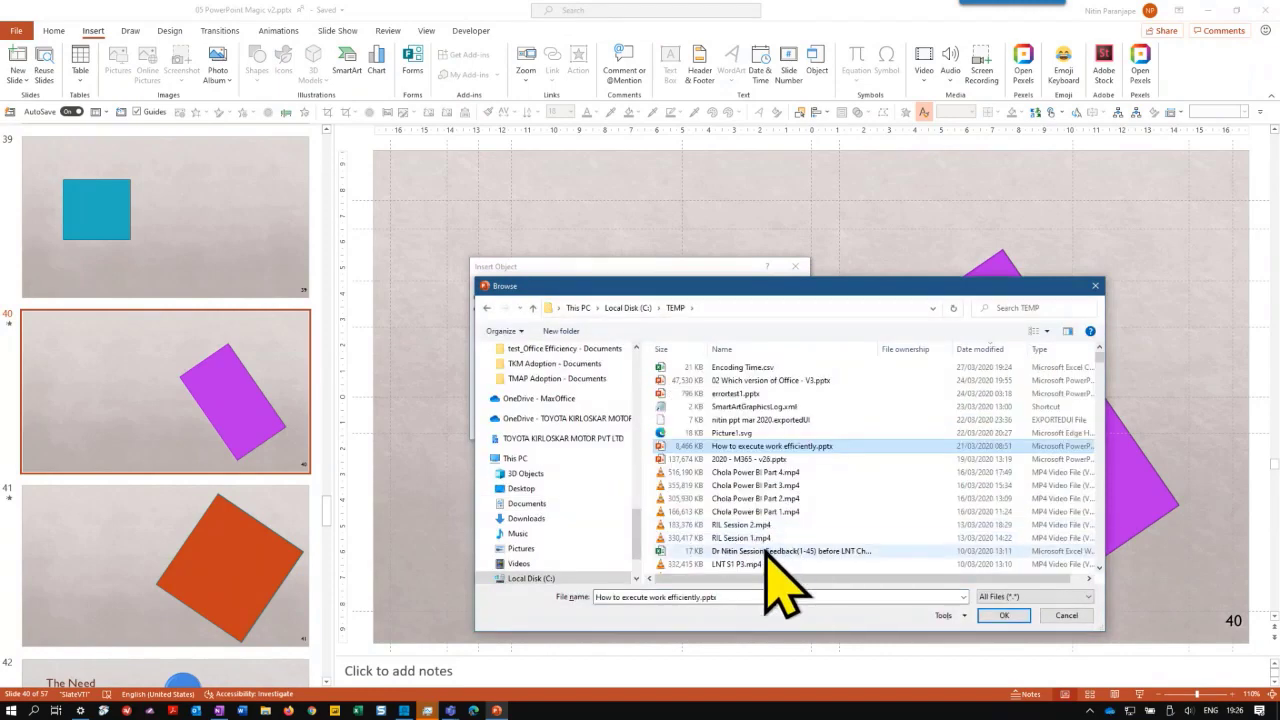
{"action": "left_click", "coordinate": [767, 550]}
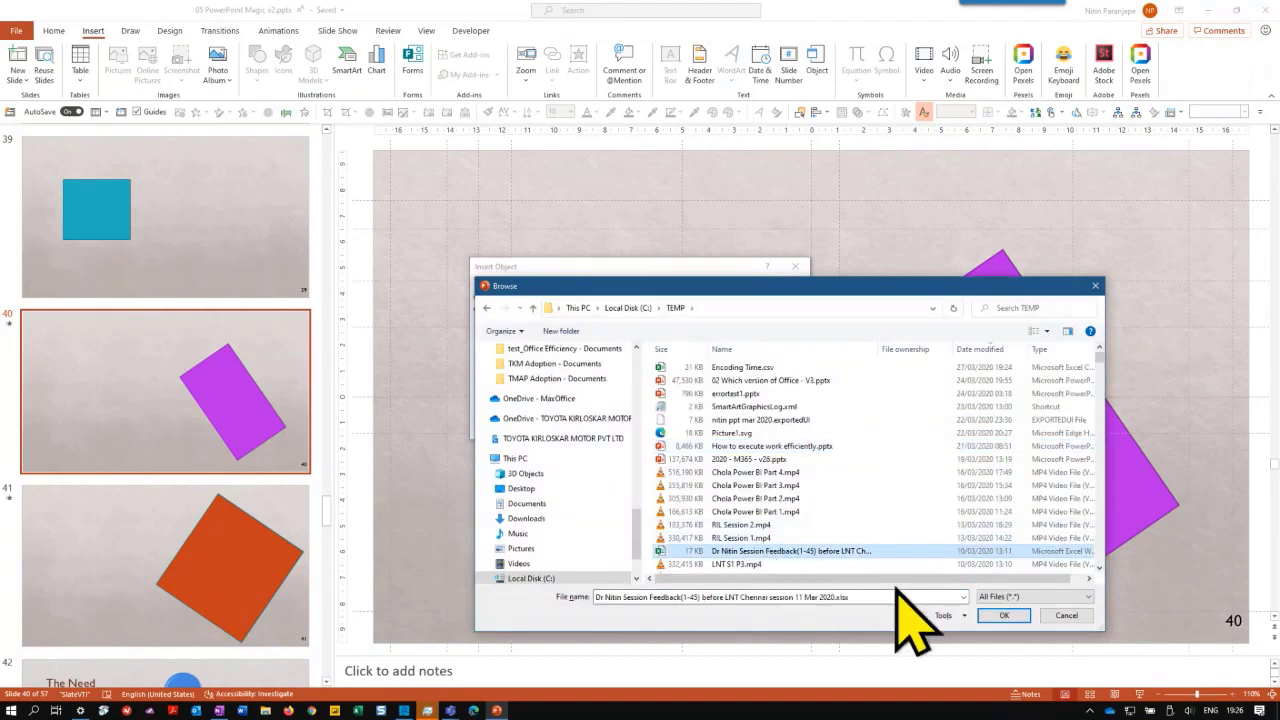
{"action": "left_click", "coordinate": [1000, 615]}
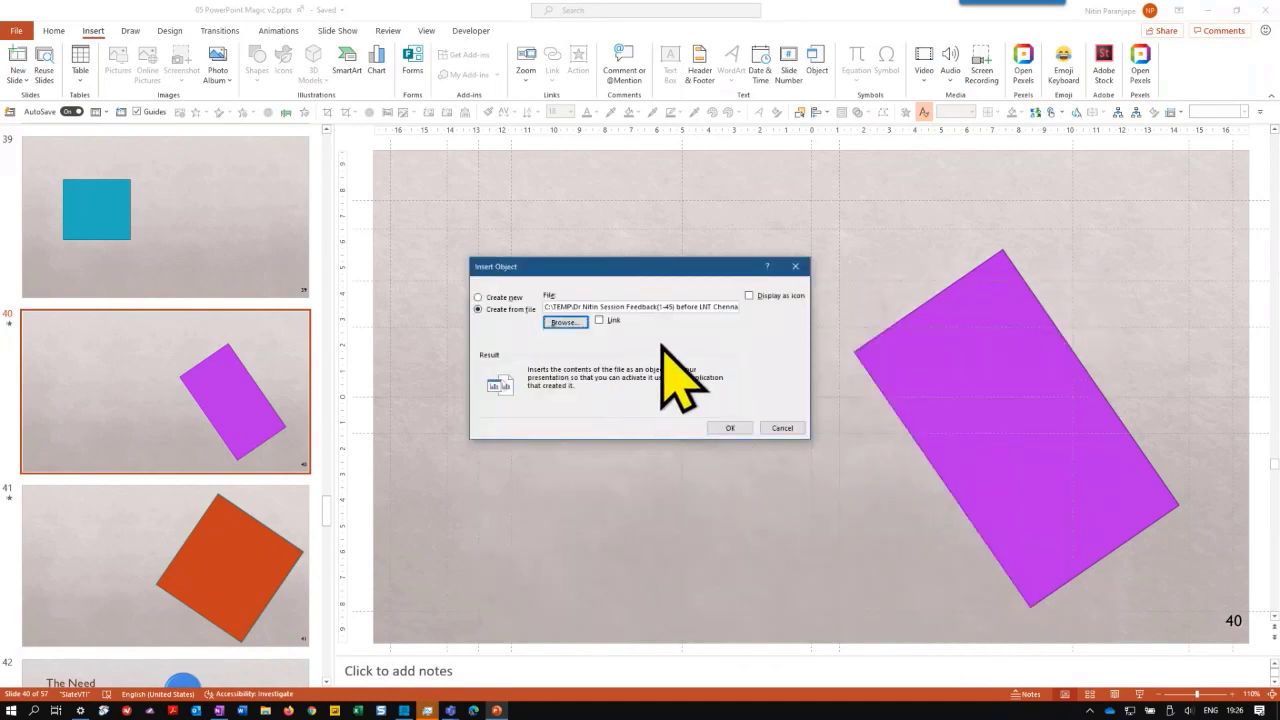
{"action": "left_click", "coordinate": [770, 296]}
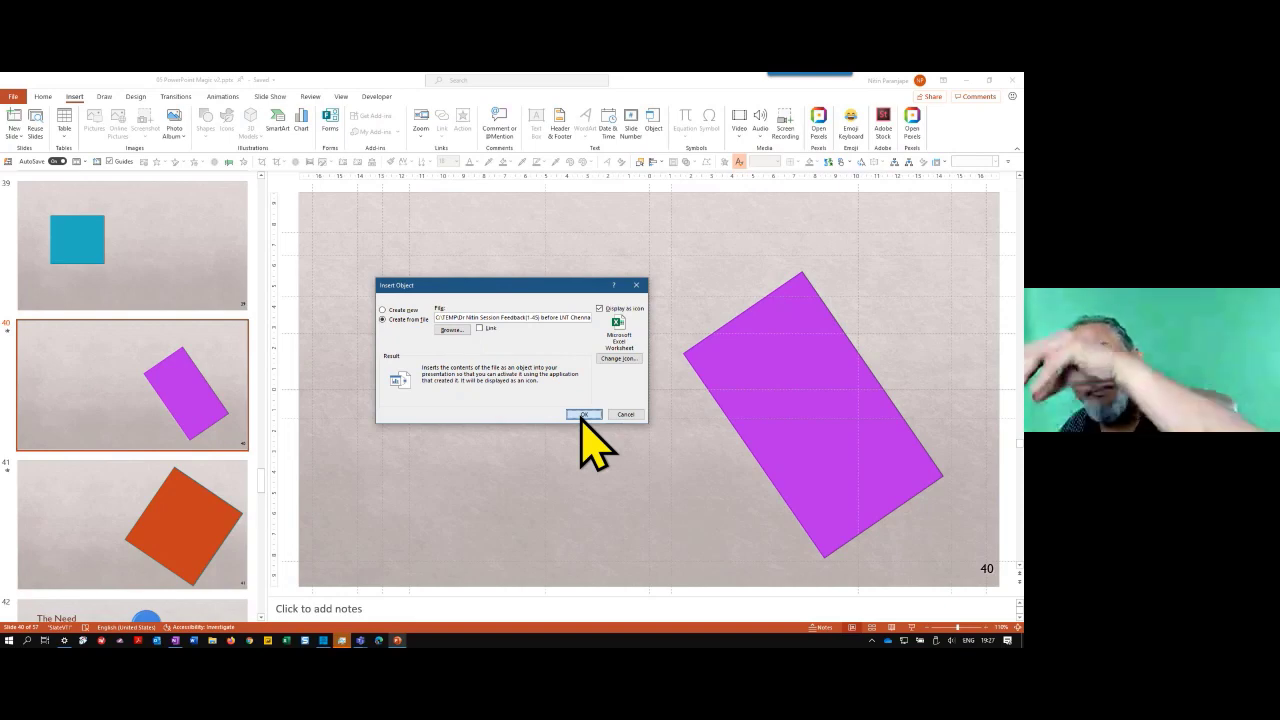
- Place the workbook icon at the slide's upper left, preview the show, then select the icon
{"action": "left_click", "coordinate": [584, 414]}
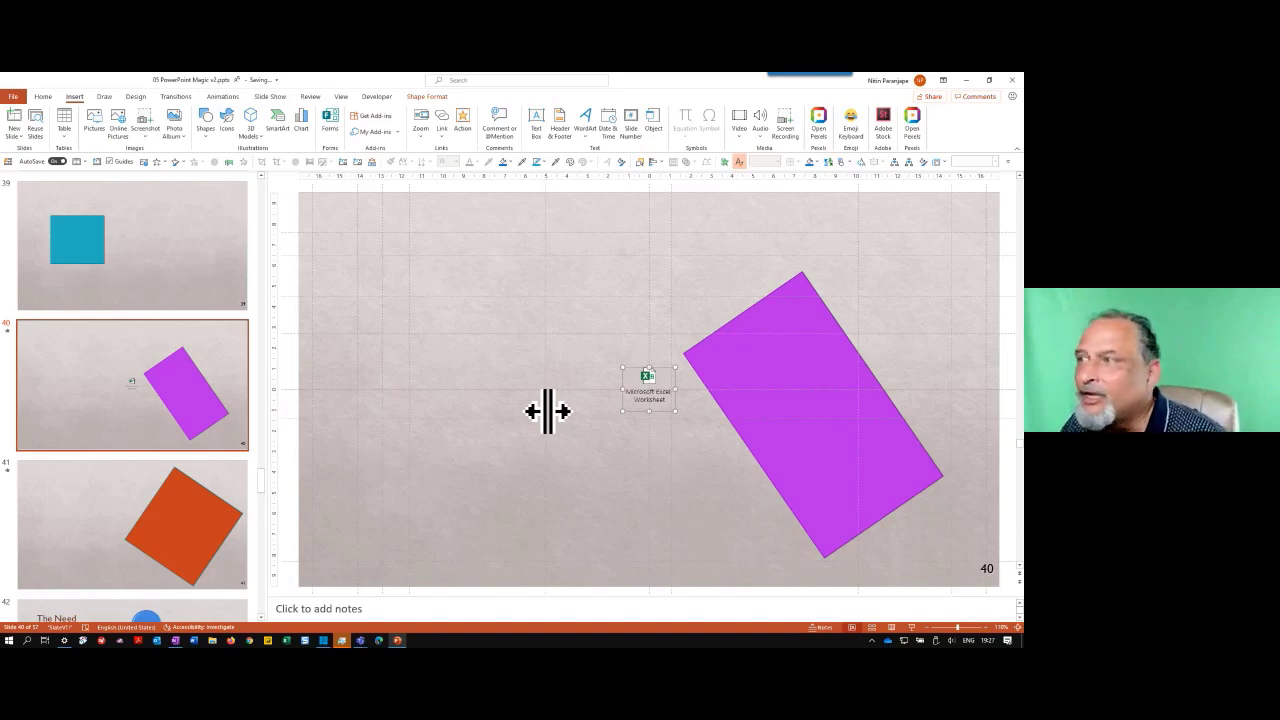
{"action": "left_click_drag", "start_coordinate": [643, 386], "coordinate": [447, 290]}
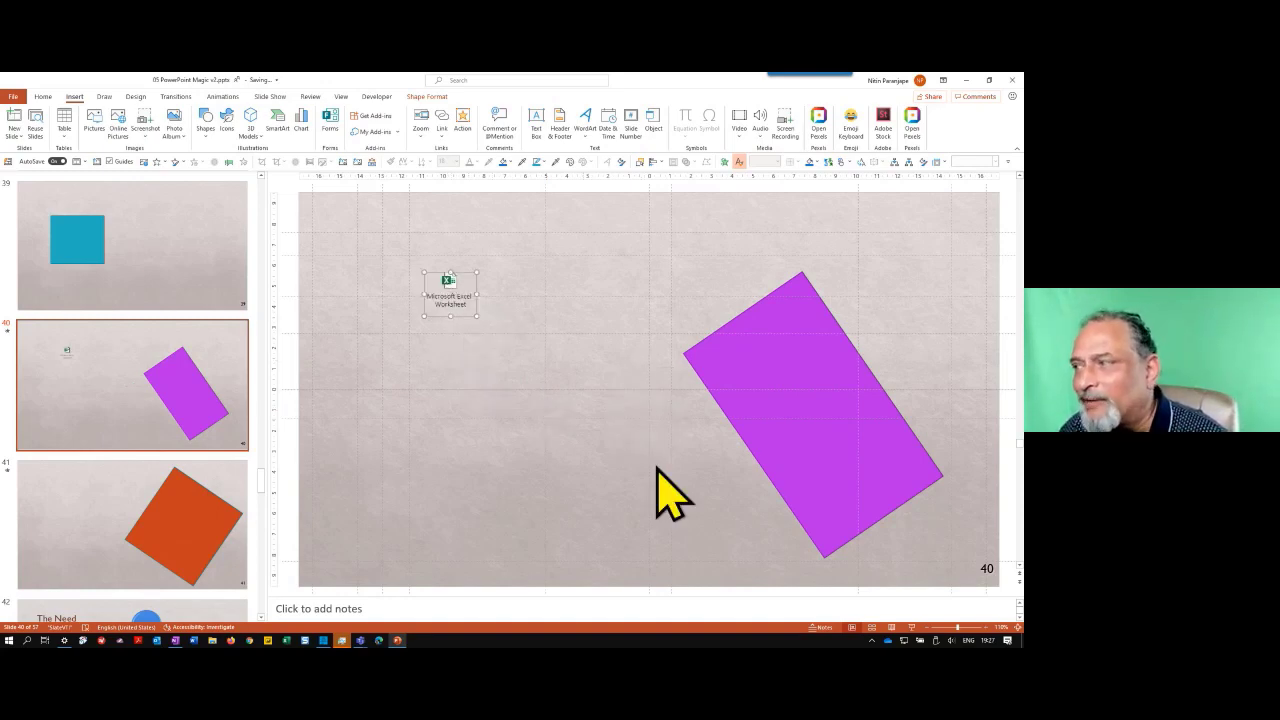
{"action": "left_click", "coordinate": [911, 628]}
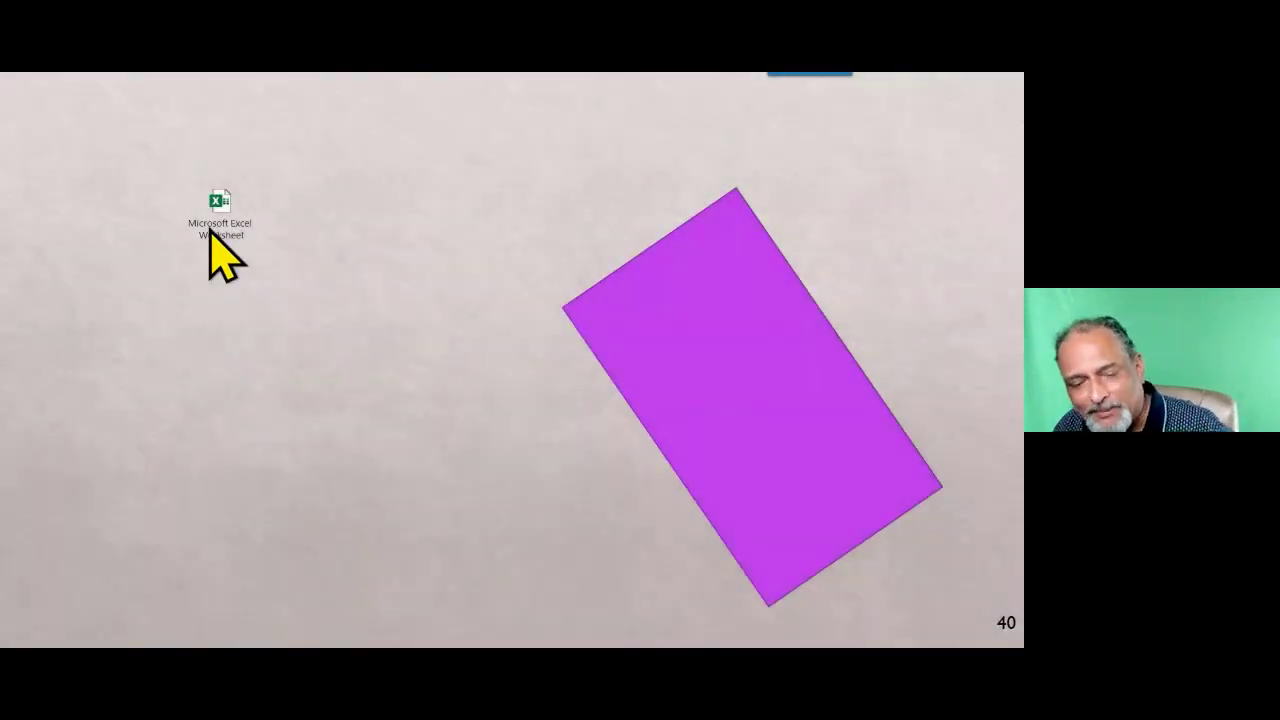
{"action": "key", "text": "Escape"}
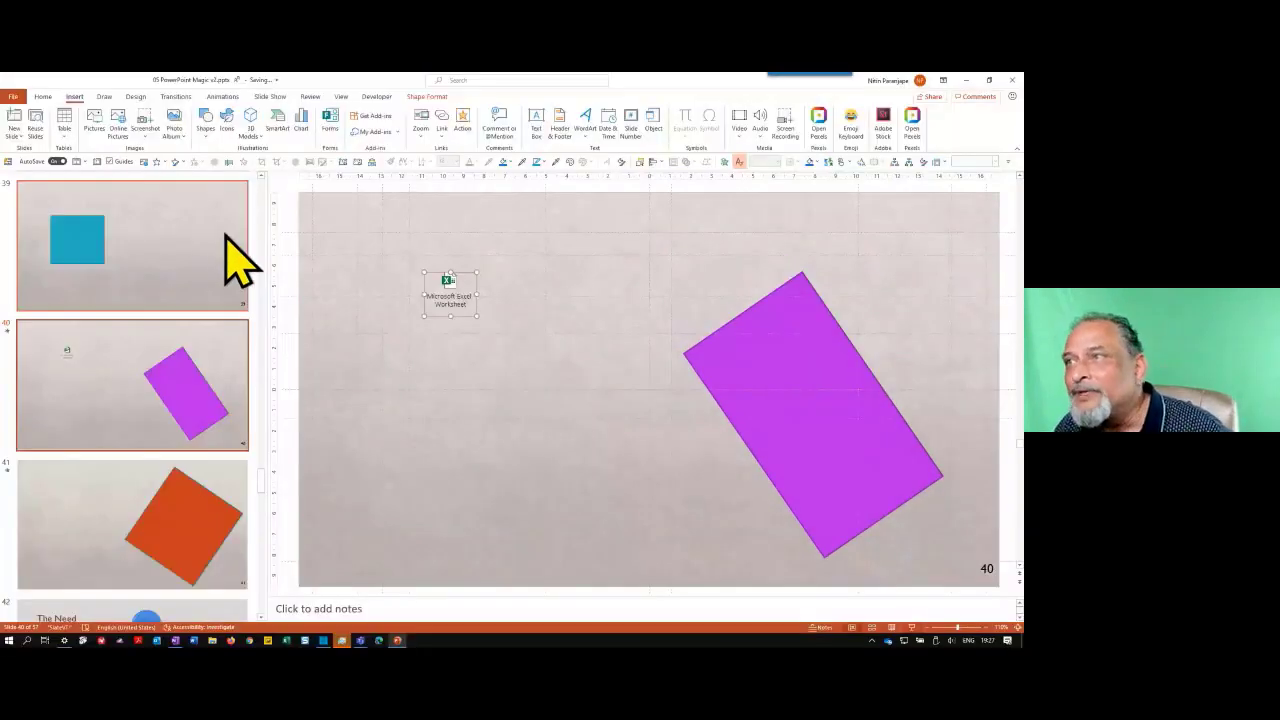
{"action": "left_click", "coordinate": [450, 295]}
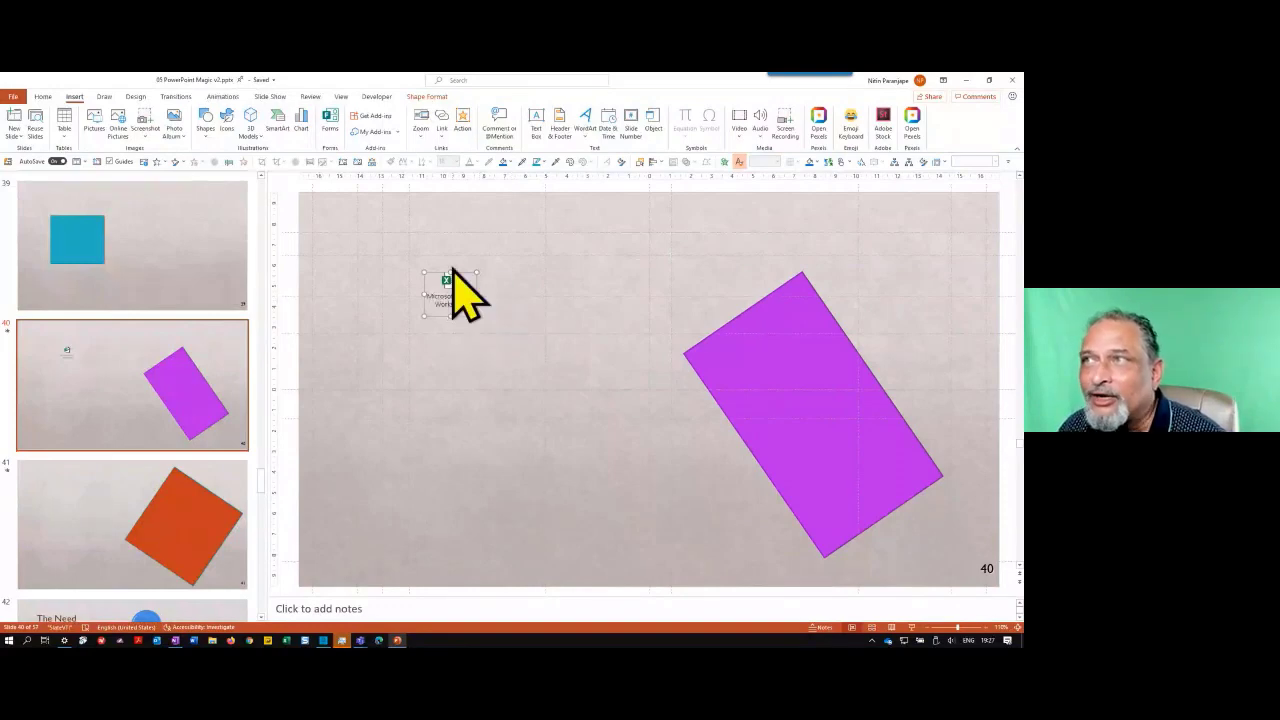
- Give the worksheet icon an on-click Edit object action and test it in the slide show
{"action": "left_click", "coordinate": [463, 125]}
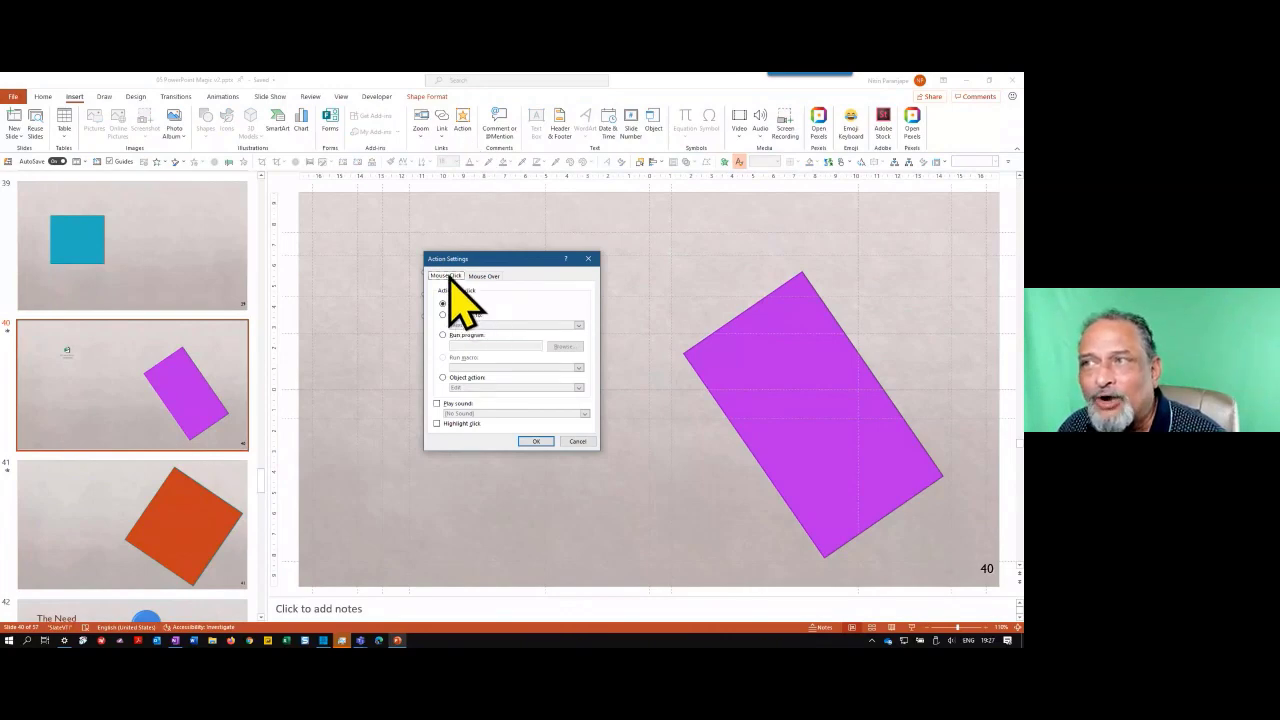
{"action": "left_click", "coordinate": [479, 390]}
{"action": "left_click", "coordinate": [480, 408]}
{"action": "left_click", "coordinate": [545, 443]}
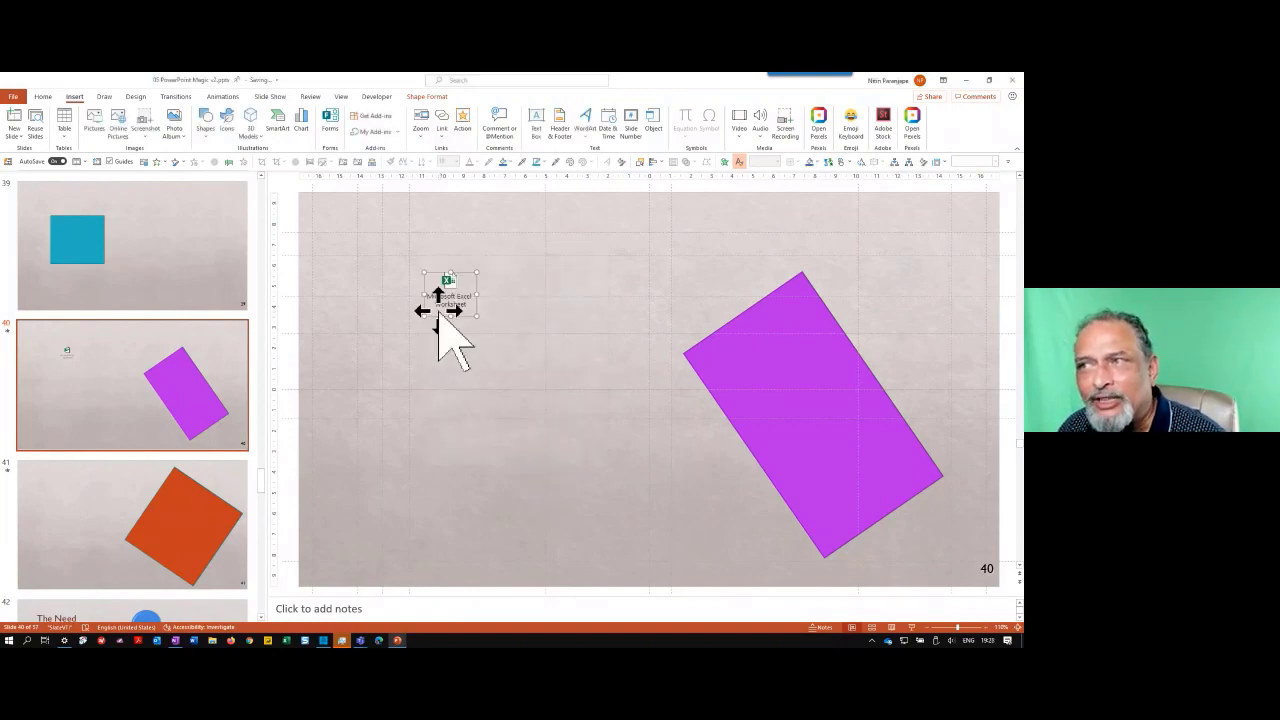
{"action": "left_click", "coordinate": [905, 626]}
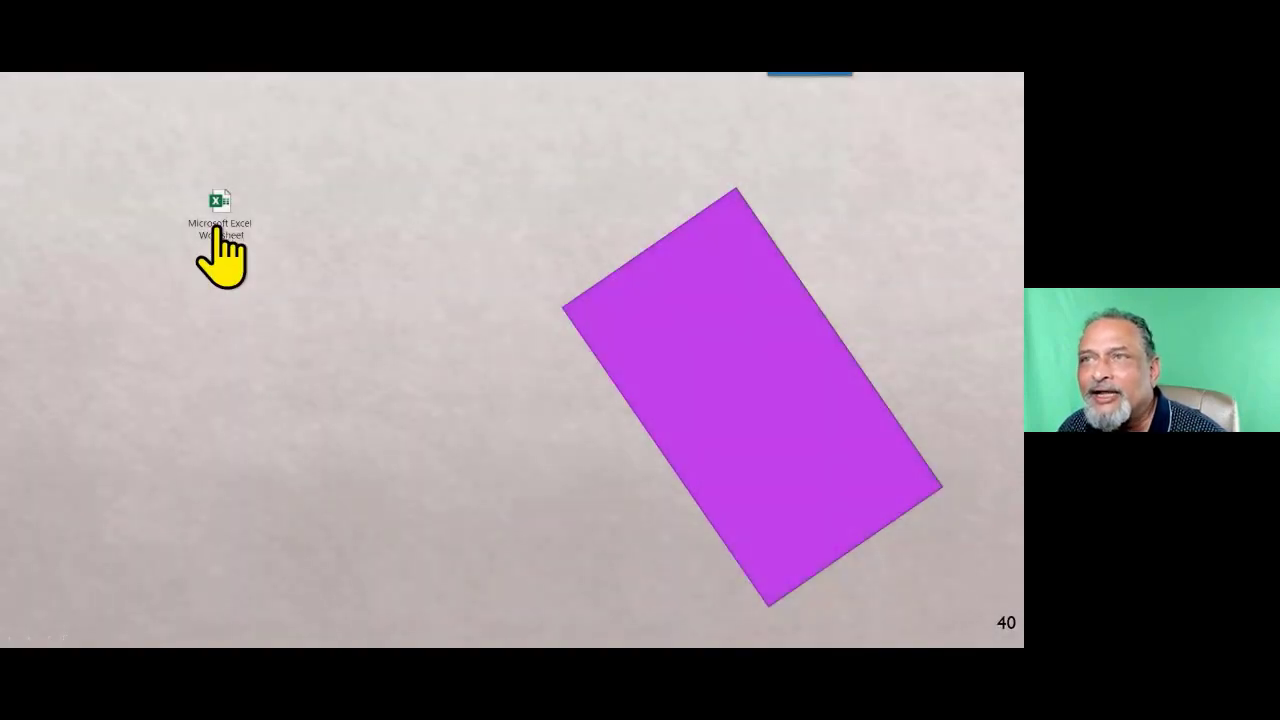
{"action": "key", "text": "Escape"}
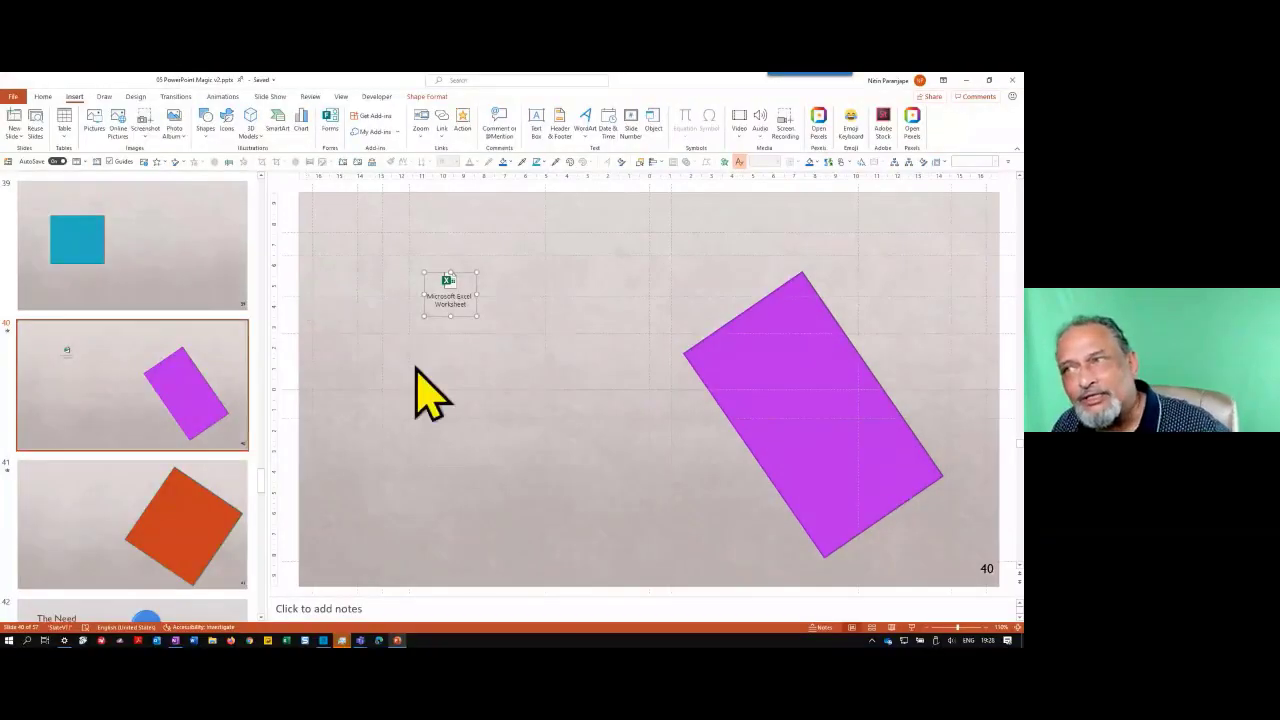
- Switch to the Teams live event and scroll through the Q&A questions
{"action": "key", "text": "alt+Tab"}
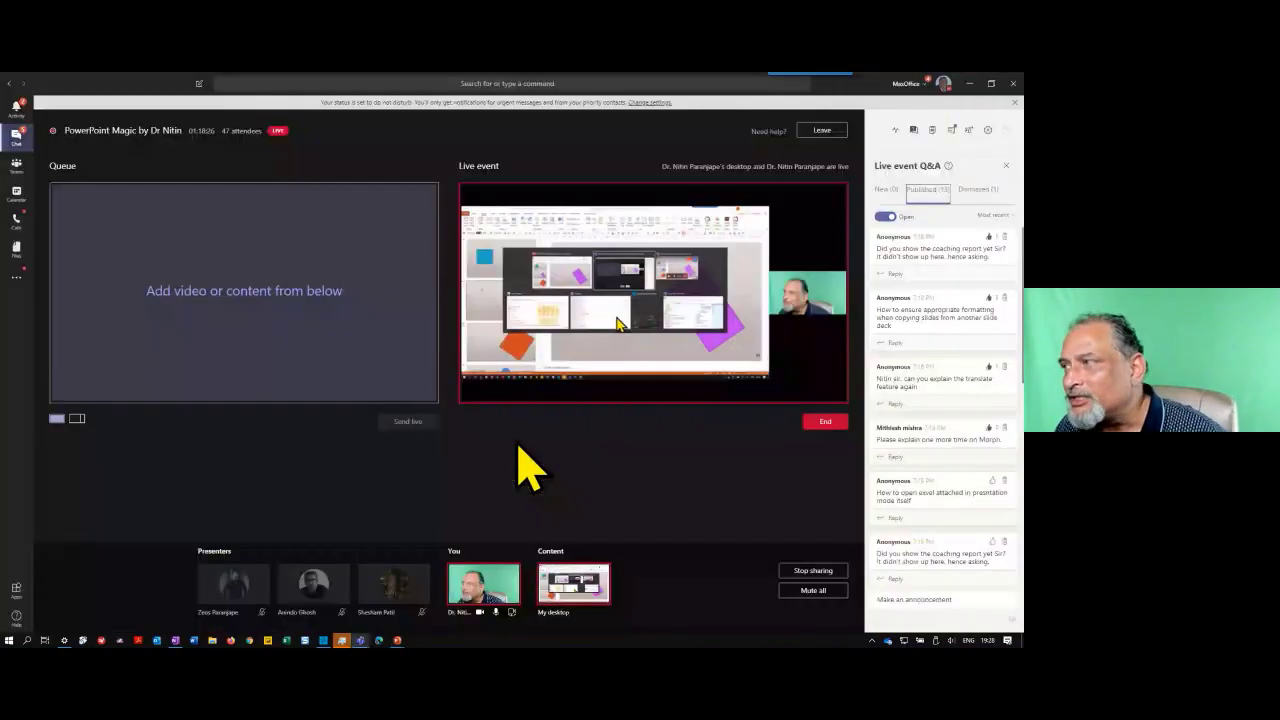
{"action": "scroll", "coordinate": [940, 500], "scroll_direction": "down", "scroll_amount": 3}
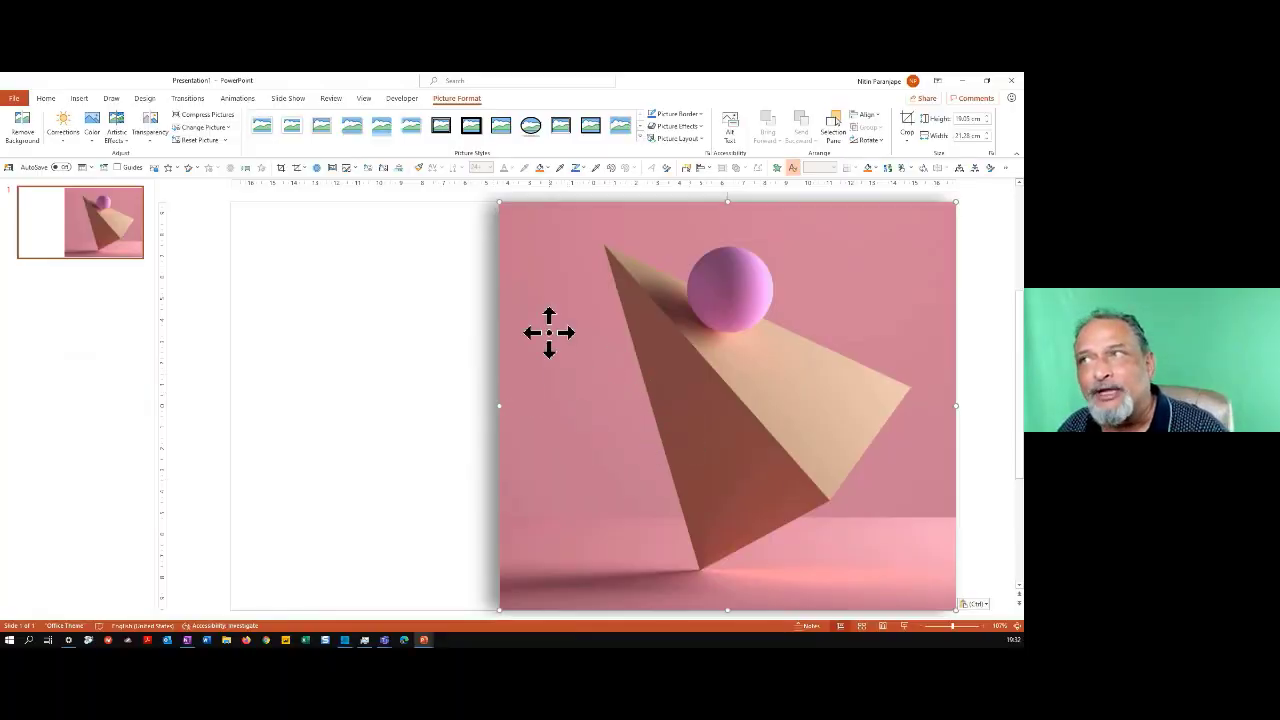
- Remove the picture's pink background and keep the changes
{"action": "left_click", "coordinate": [22, 127]}
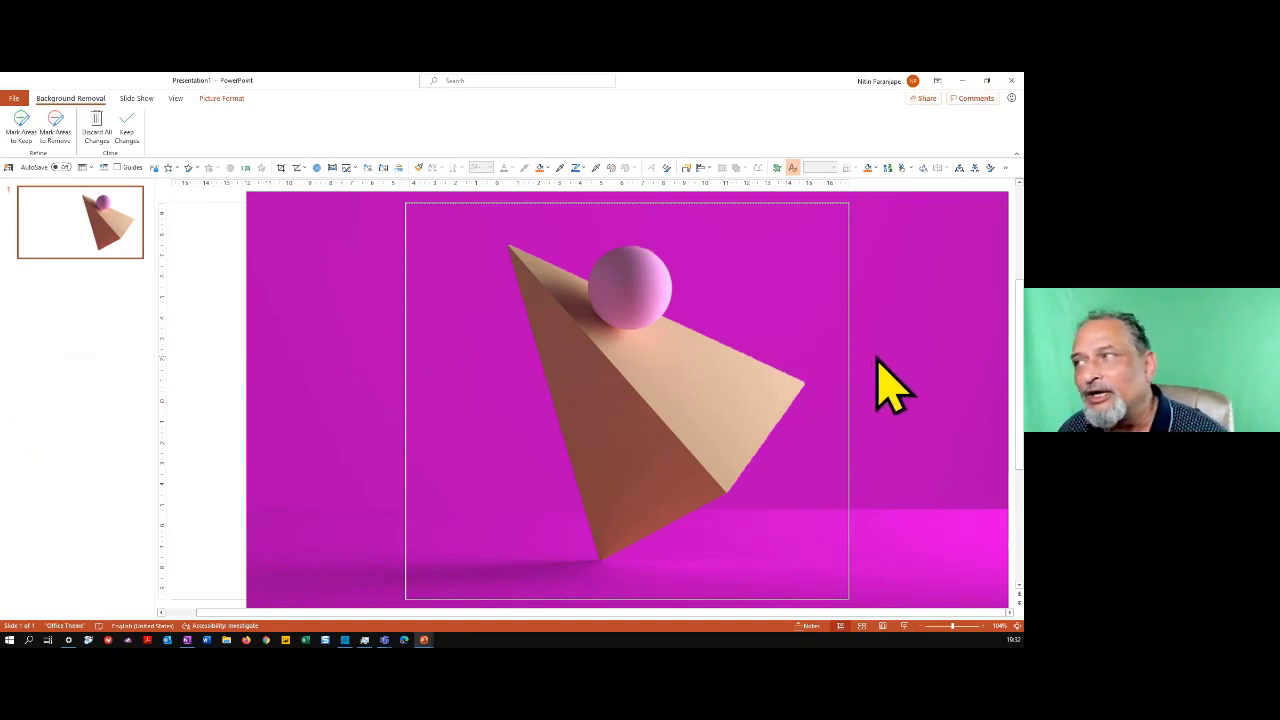
{"action": "left_click", "coordinate": [220, 380]}
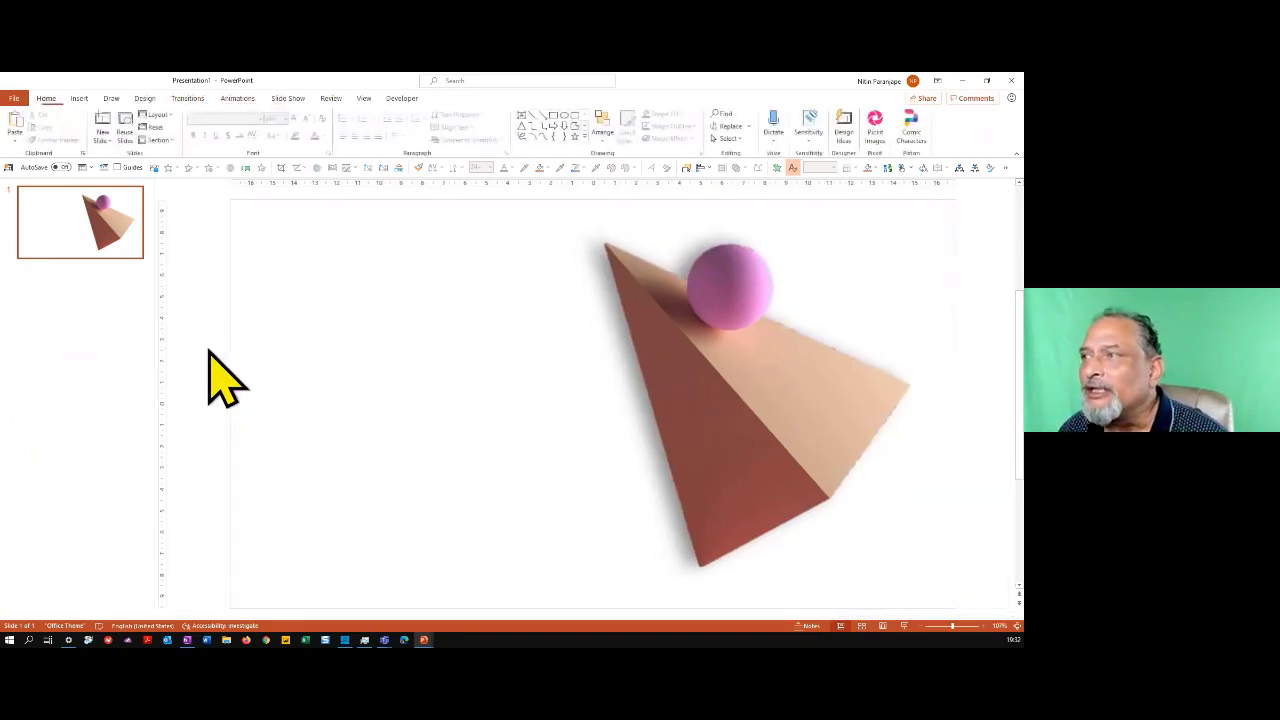
- Shift the picture left and mark the sphere for removal, leaving only the pyramid
{"action": "left_click_drag", "start_coordinate": [757, 371], "coordinate": [579, 380]}
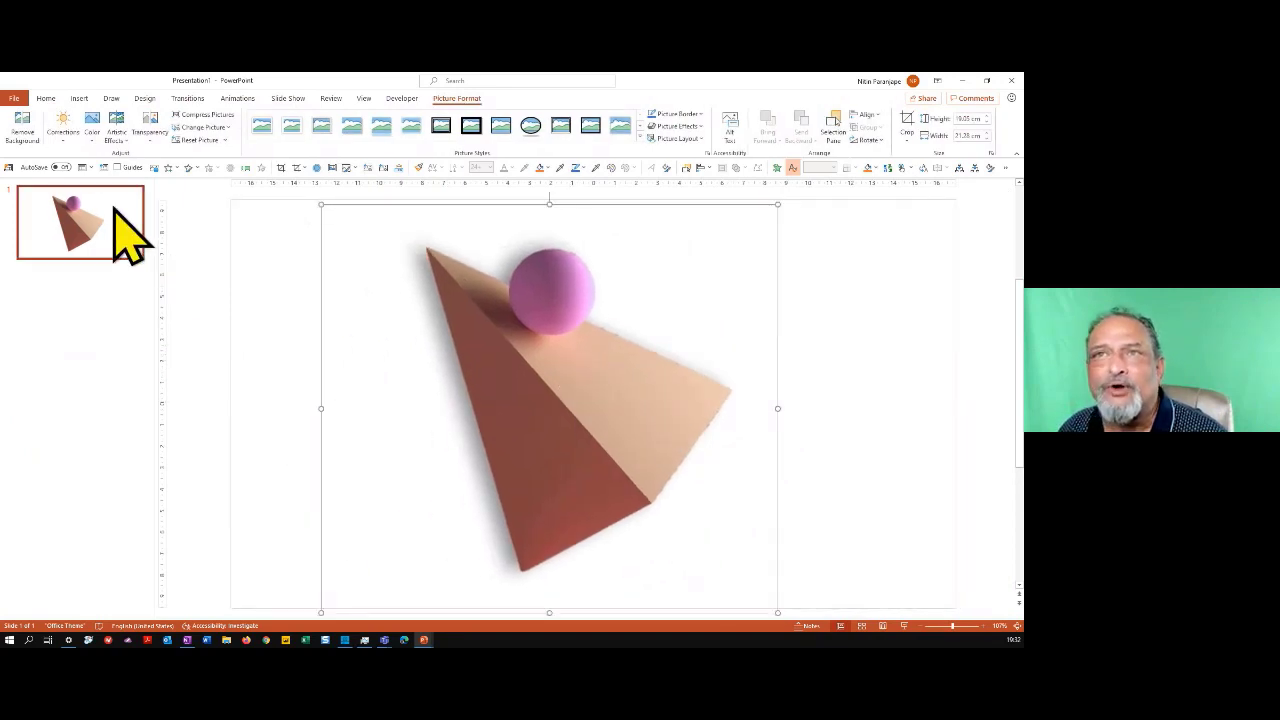
{"action": "left_click", "coordinate": [24, 130]}
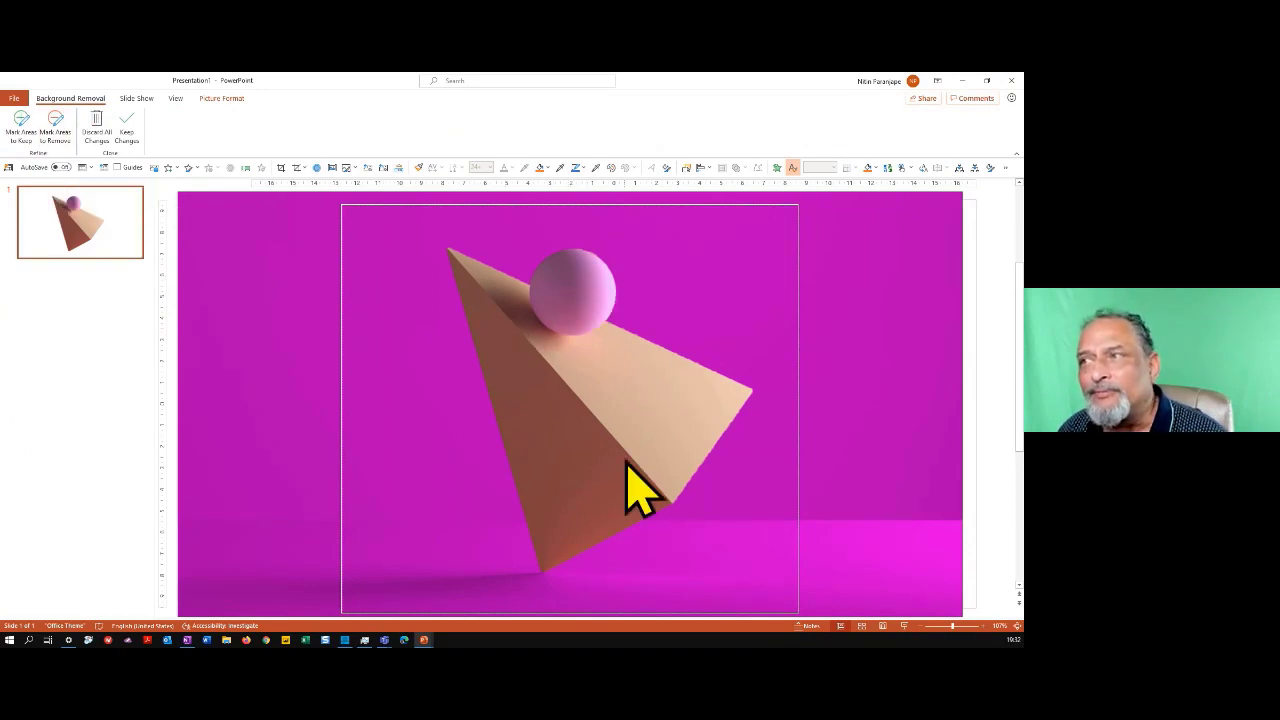
{"action": "left_click", "coordinate": [57, 135]}
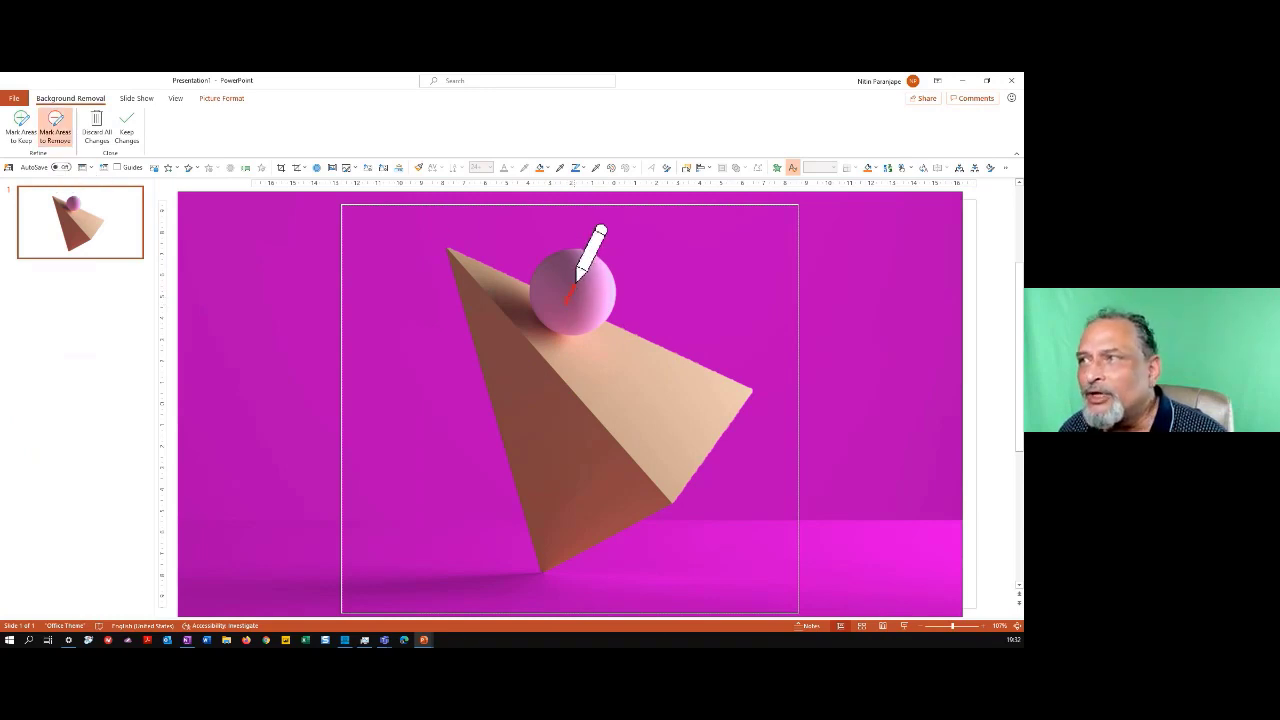
{"action": "left_click_drag", "start_coordinate": [586, 262], "coordinate": [563, 275]}
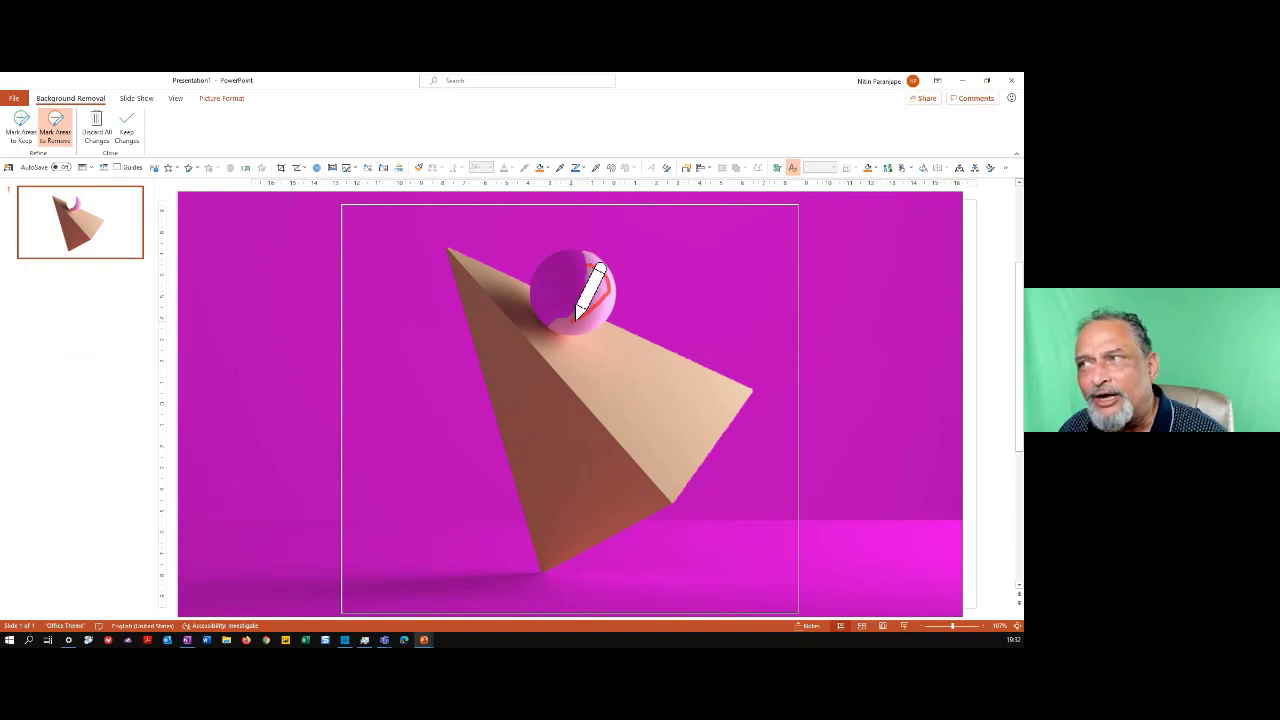
{"action": "left_click_drag", "start_coordinate": [576, 318], "coordinate": [578, 319]}
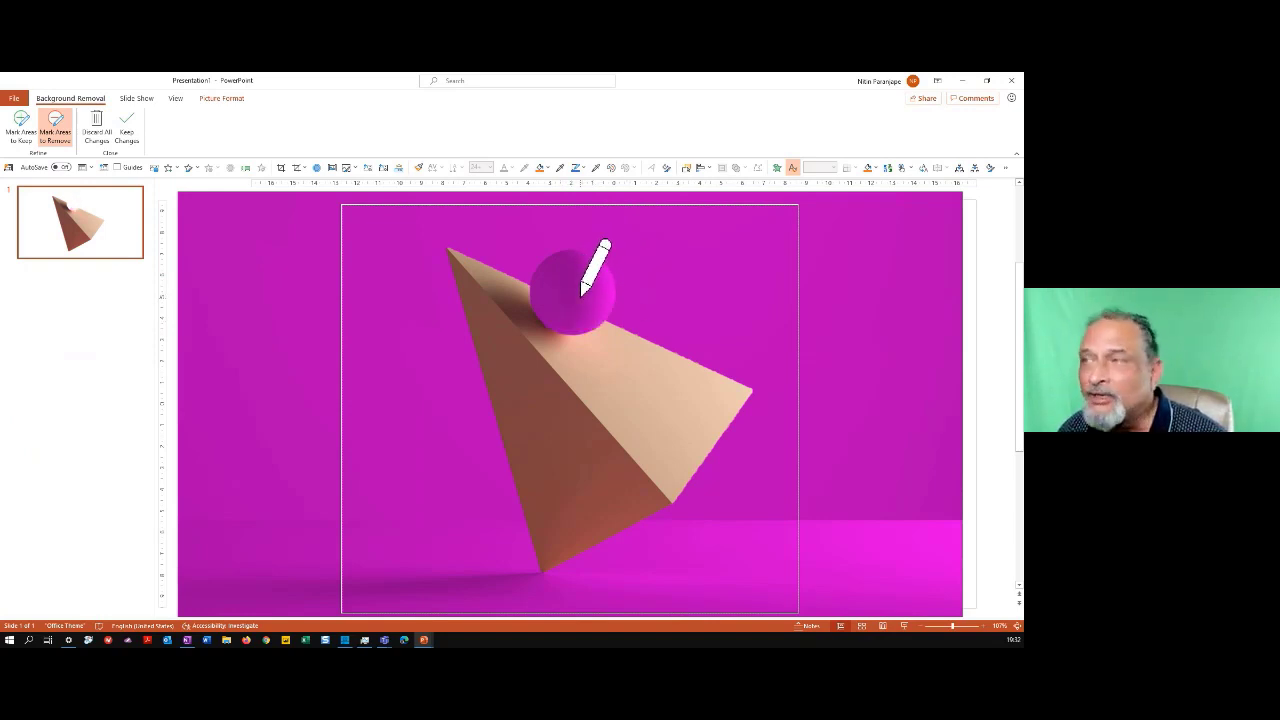
{"action": "left_click", "coordinate": [127, 140]}
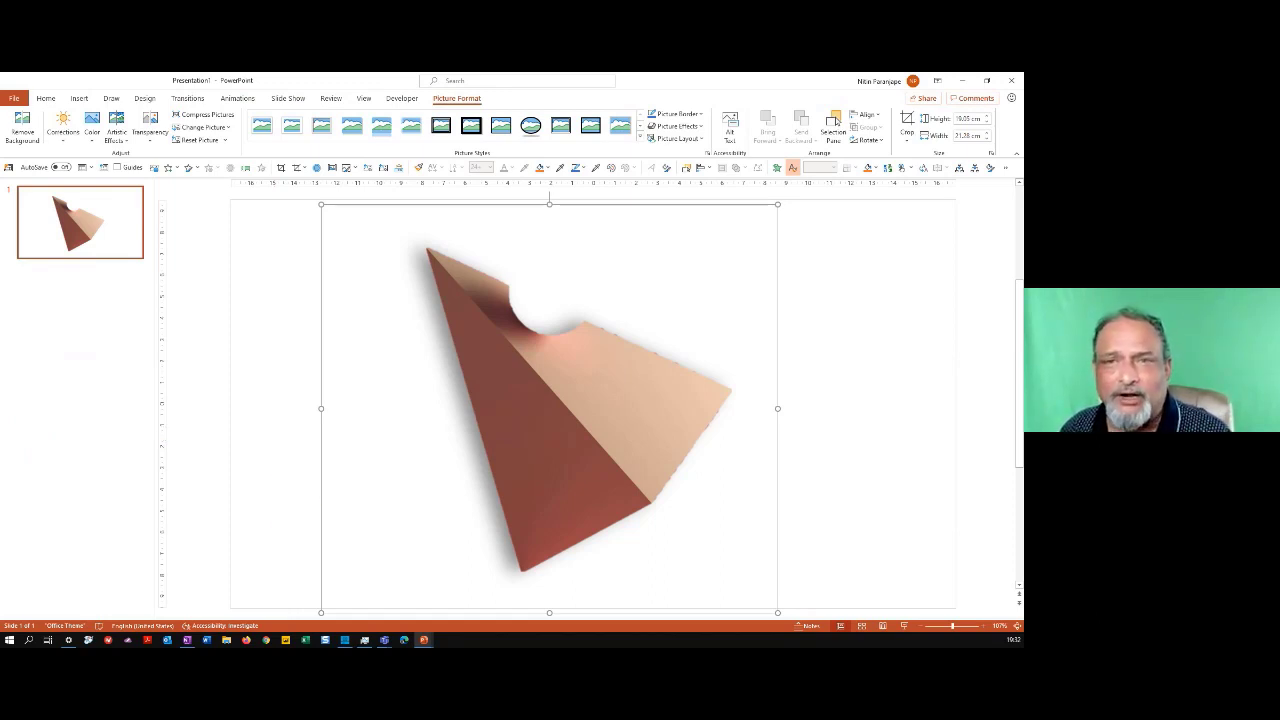
- Apply the Pencil Grayscale artistic effect to the pyramid picture
{"action": "left_click", "coordinate": [63, 138]}
{"action": "left_click", "coordinate": [93, 138]}
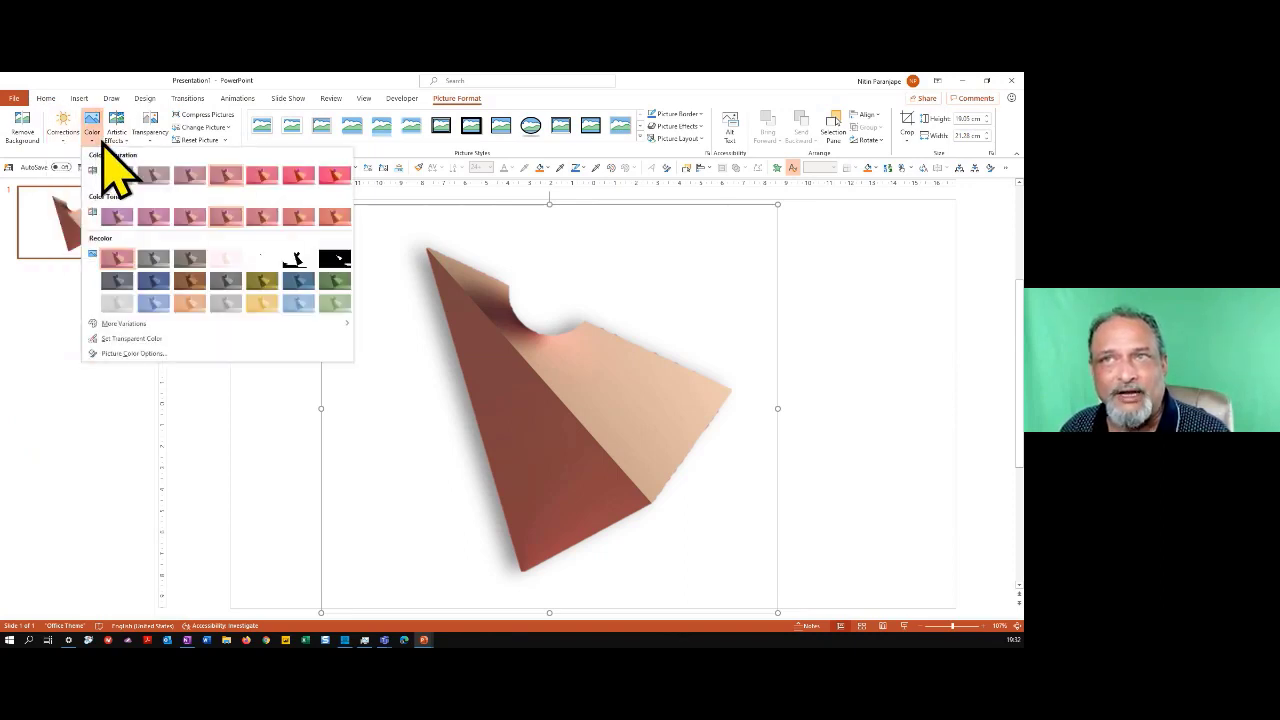
{"action": "left_click", "coordinate": [116, 138]}
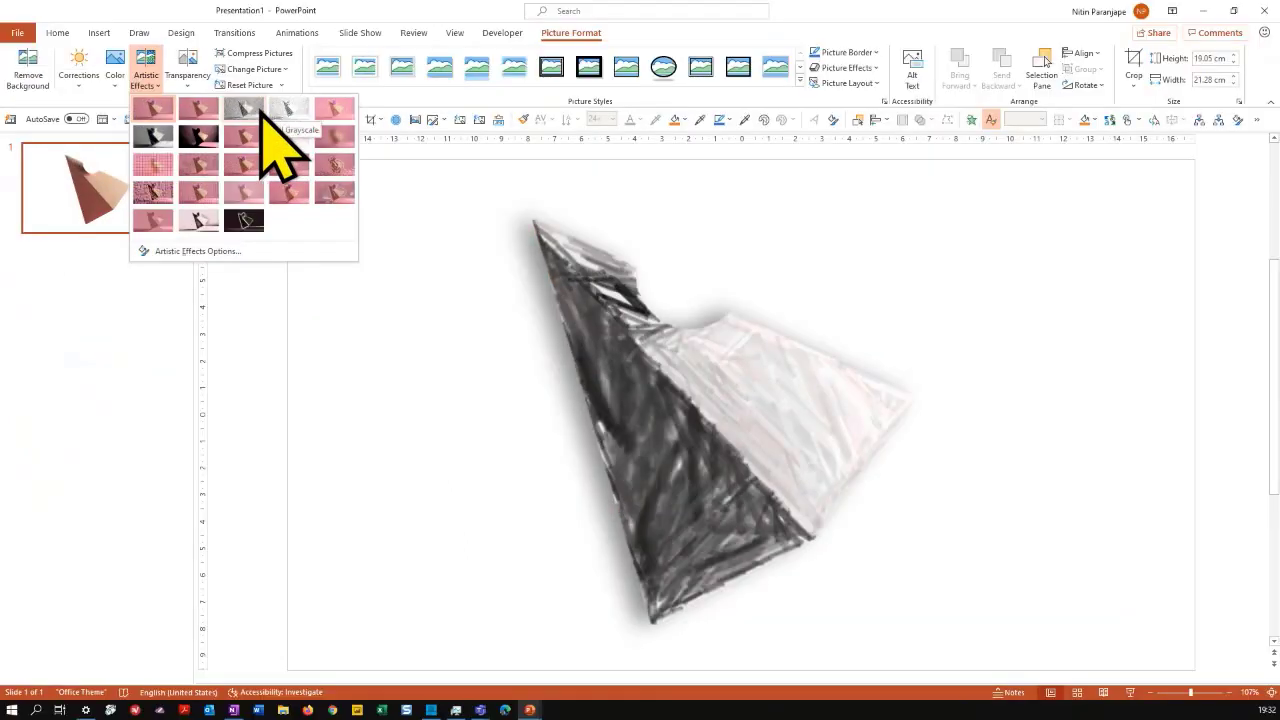
{"action": "left_click", "coordinate": [208, 163]}
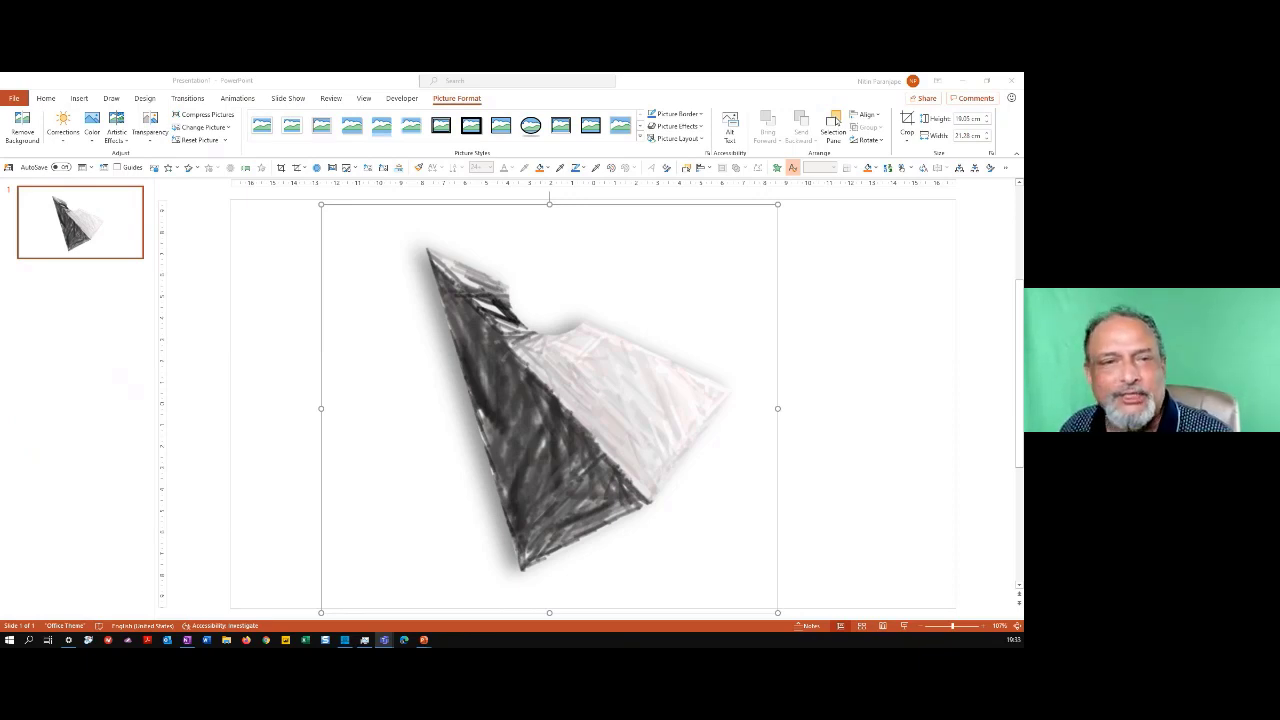
{"action": "left_click", "coordinate": [358, 435]}
- Add a slide listing Explore, Learn, Apply, Share, Grow and convert it to Basic Cycle SmartArt
{"action": "key", "text": "ctrl+m"}
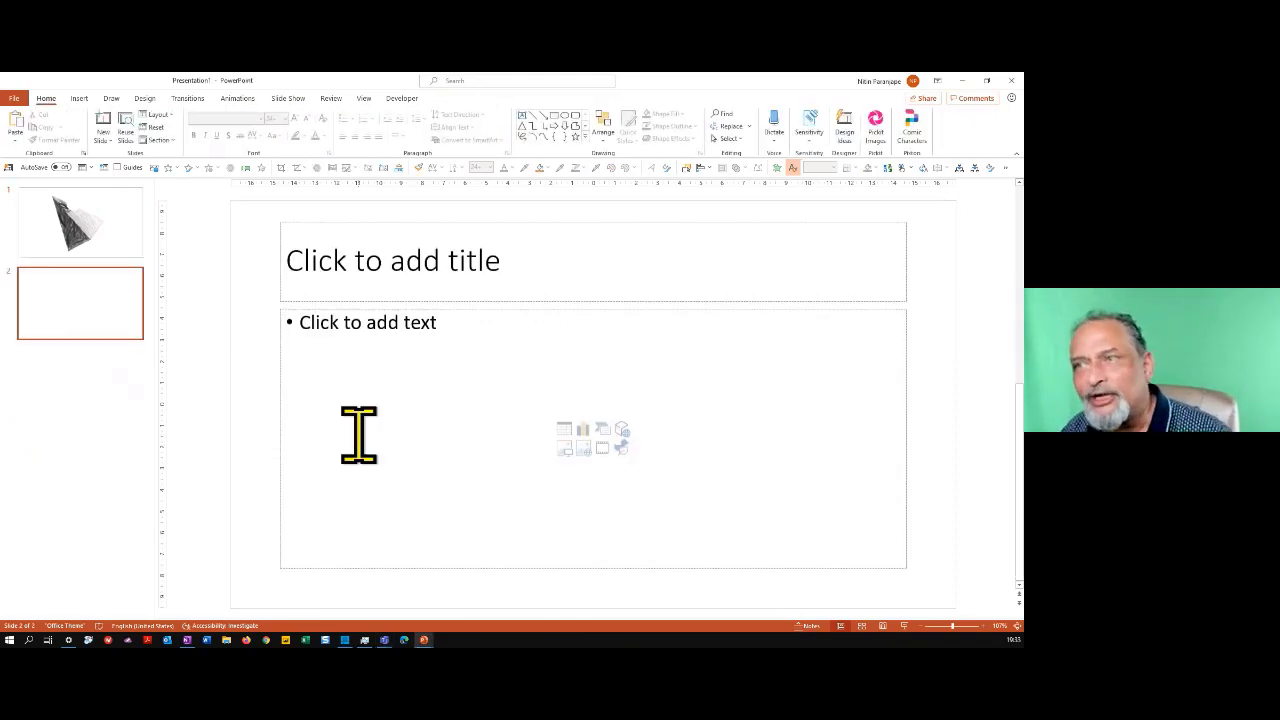
{"action": "left_click", "coordinate": [374, 410]}
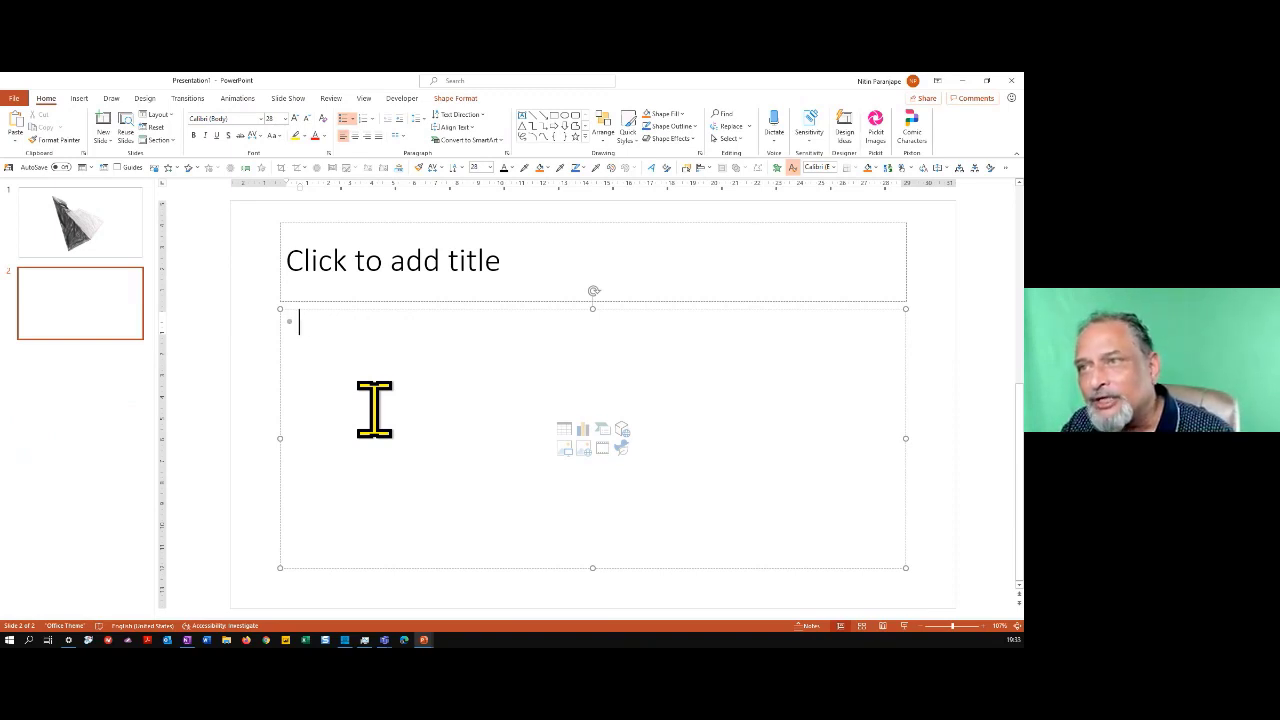
{"action": "type", "text": "e"}
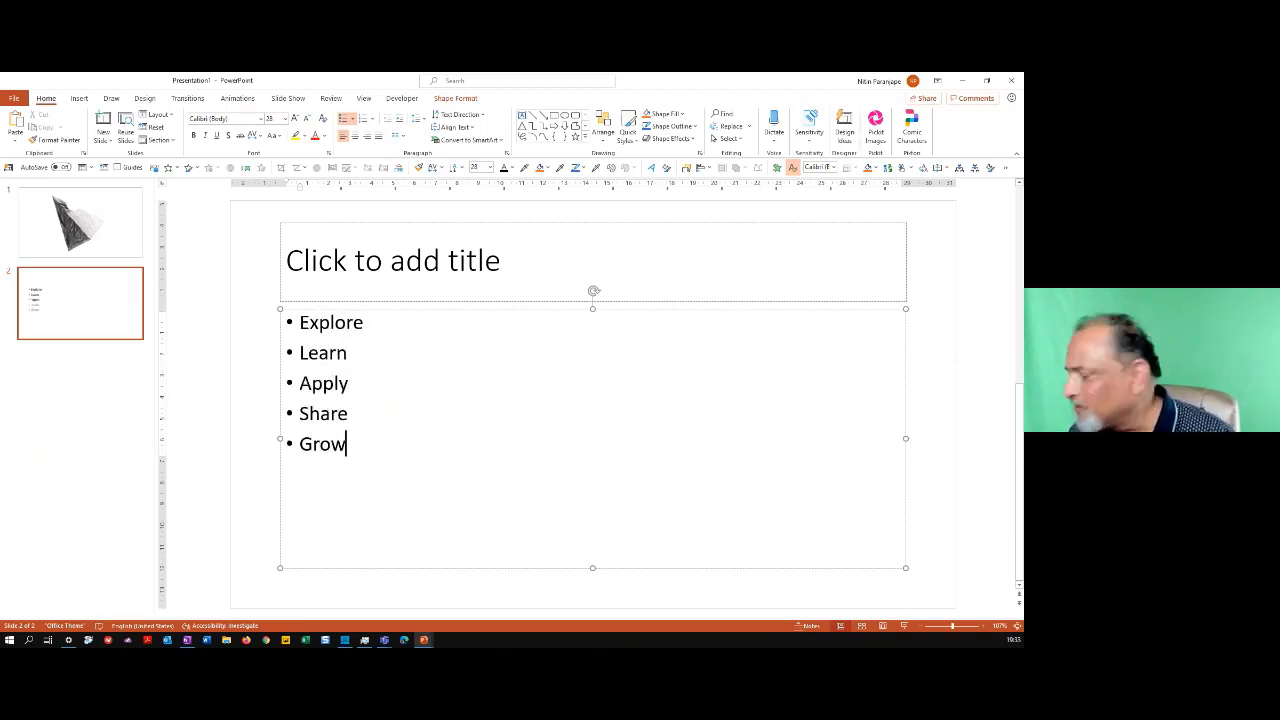
{"action": "key", "text": "Escape"}
{"action": "right_click", "coordinate": [344, 430]}
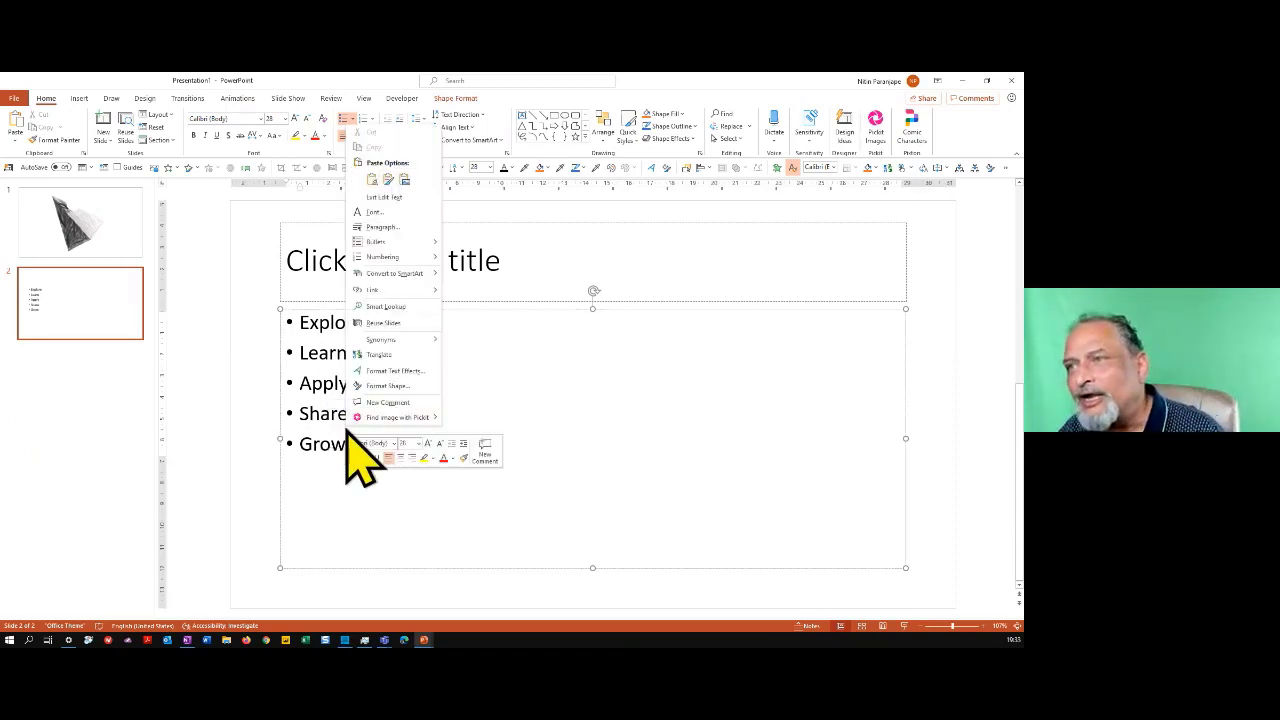
{"action": "mouse_move", "coordinate": [437, 275]}
{"action": "left_click", "coordinate": [503, 345]}
- Delete the empty title placeholder and stretch the cycle diagram upward to enlarge it
{"action": "left_click", "coordinate": [425, 277]}
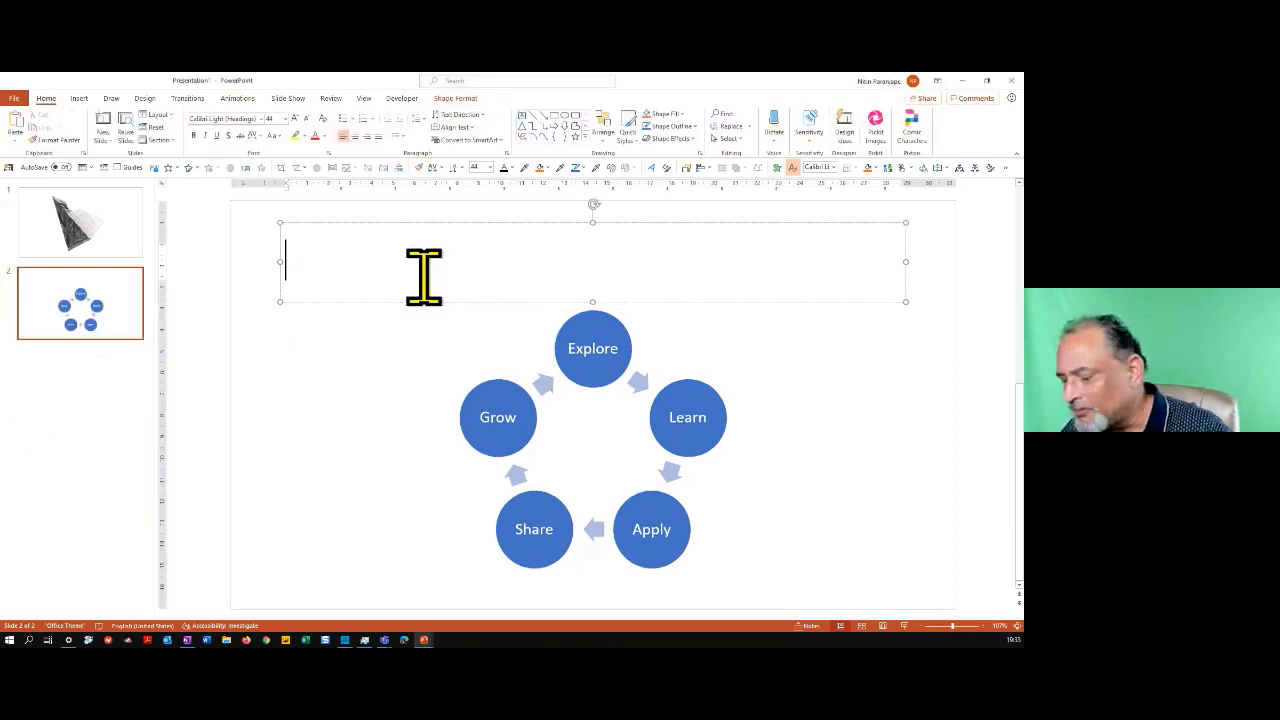
{"action": "key", "text": "Escape"}
{"action": "key", "text": "Delete"}
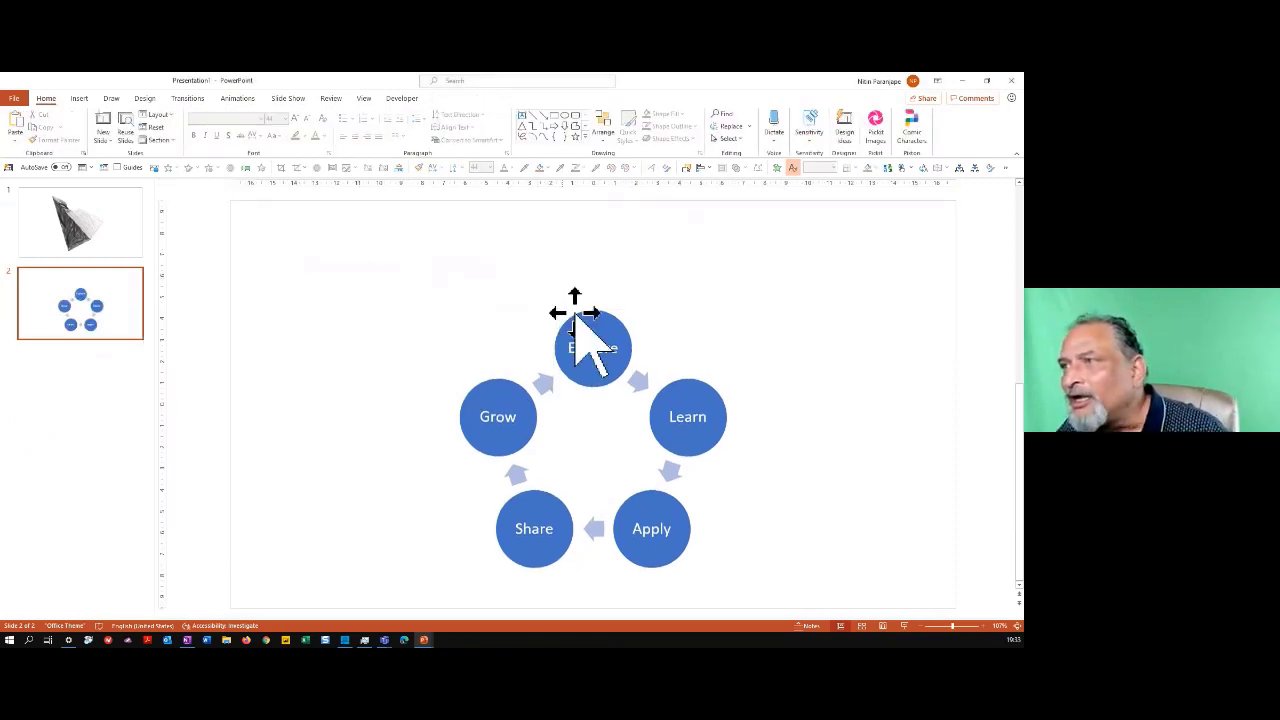
{"action": "left_click", "coordinate": [610, 360]}
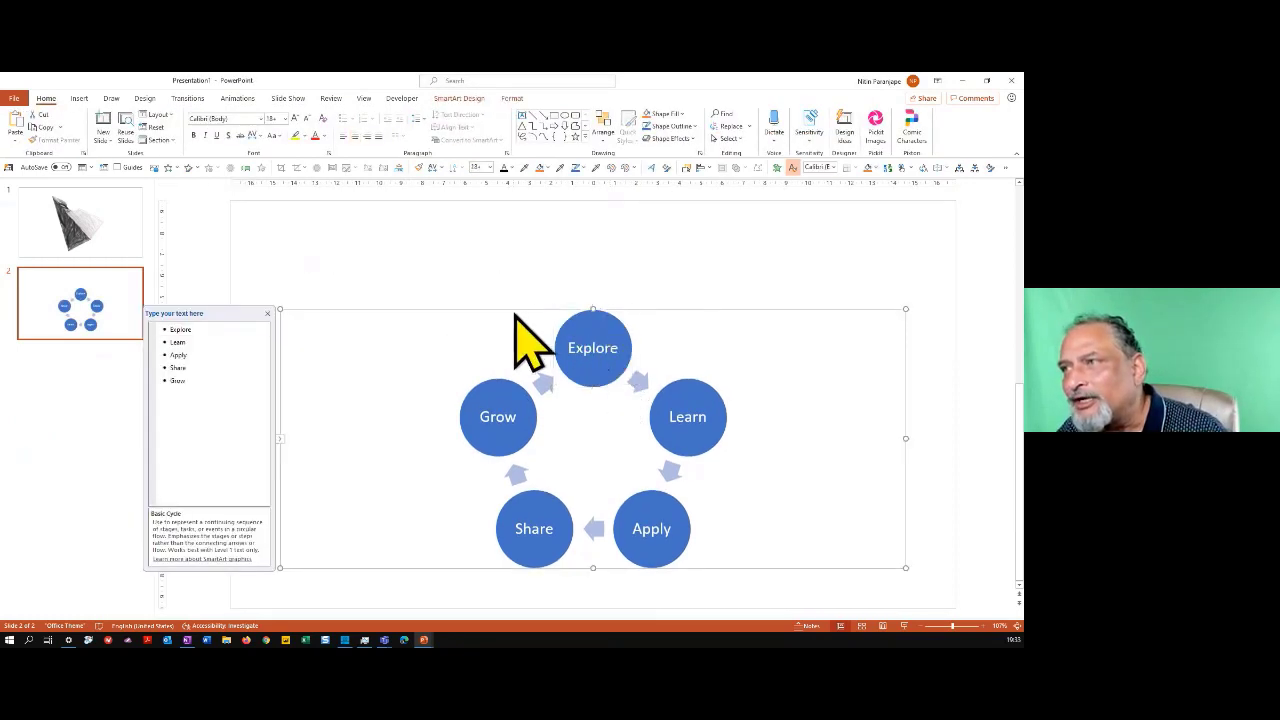
{"action": "left_click_drag", "start_coordinate": [594, 306], "coordinate": [600, 235]}
- Apply a 3-D bevel SmartArt style and the Colorful Accent 5 to 6 colour scheme
{"action": "left_click", "coordinate": [440, 100]}
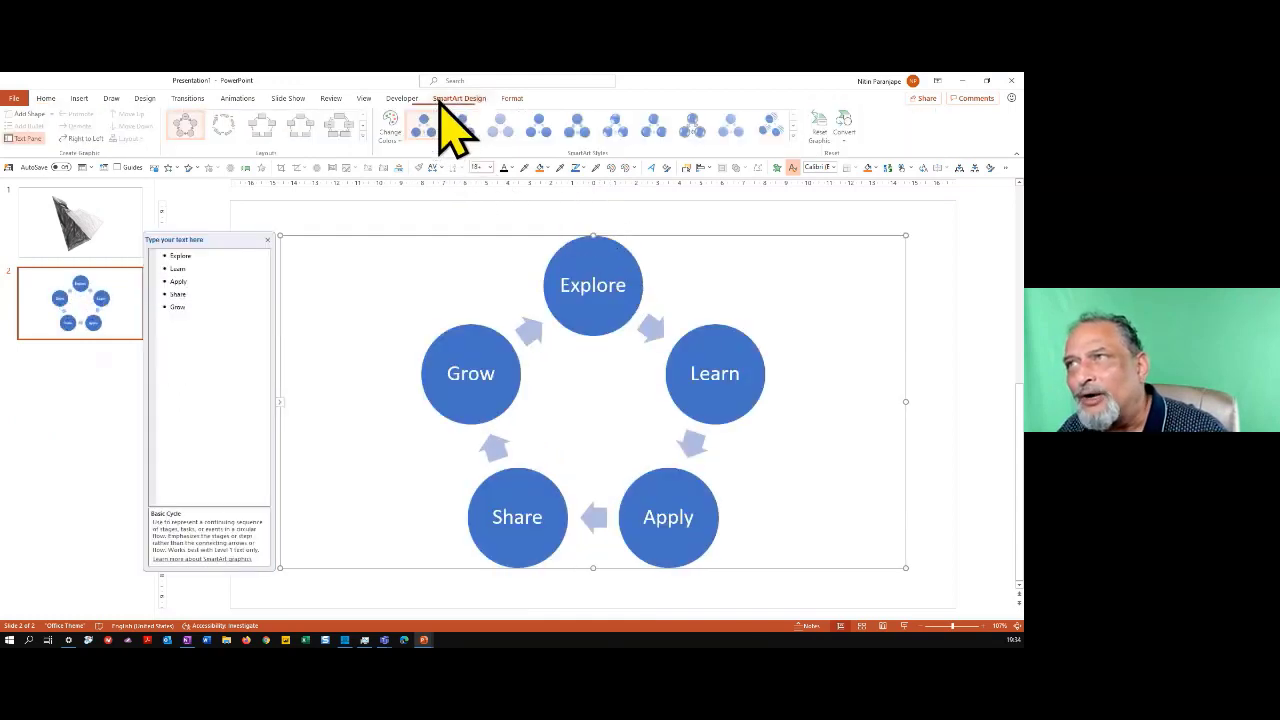
{"action": "left_click", "coordinate": [657, 133]}
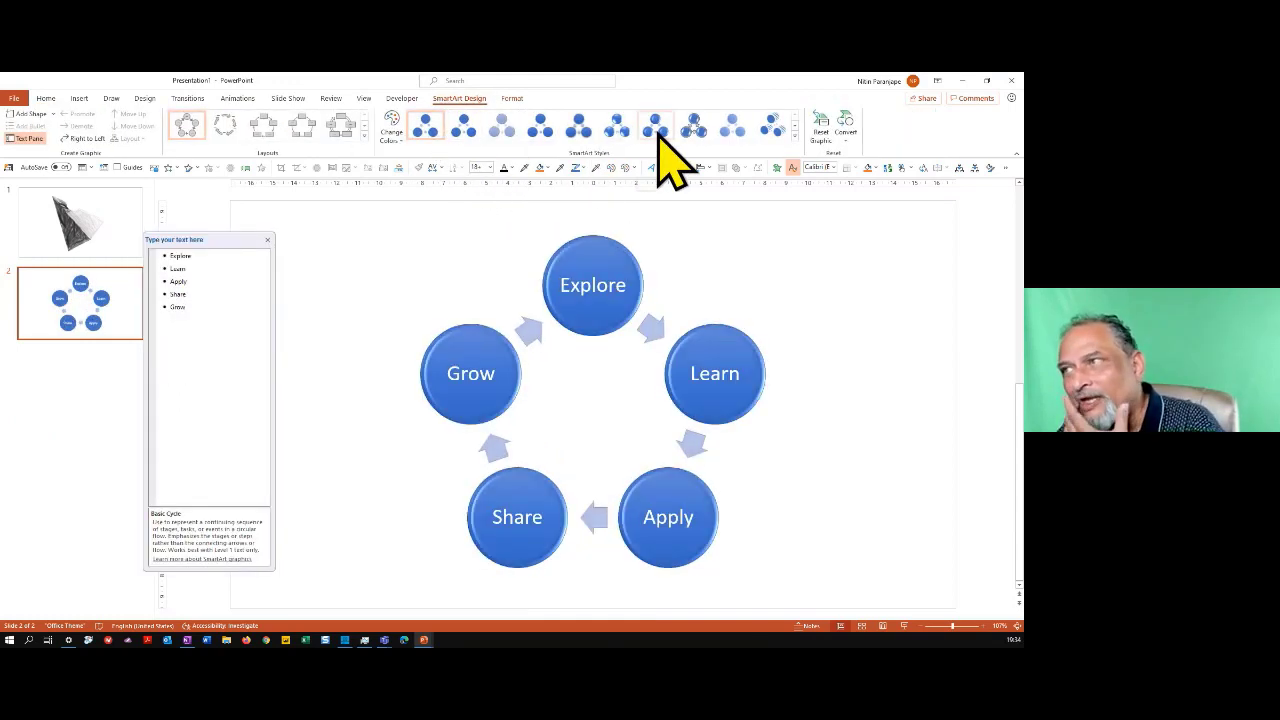
{"action": "left_click", "coordinate": [396, 135]}
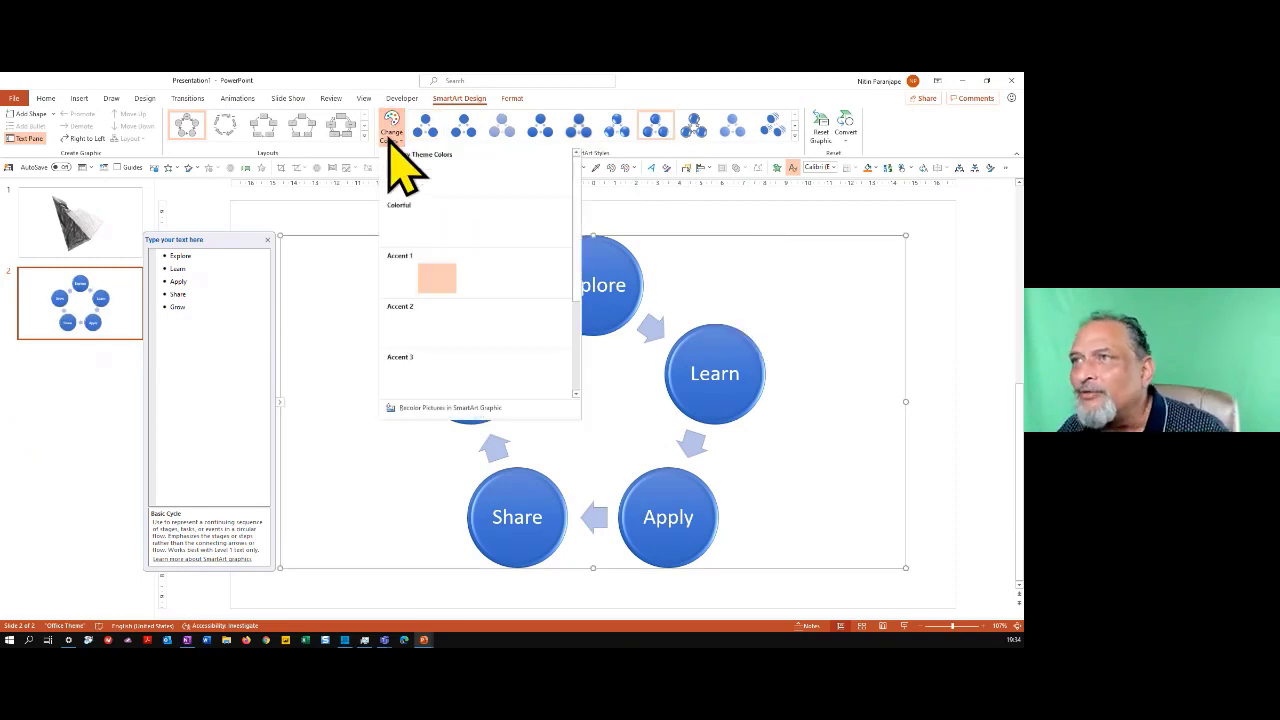
{"action": "left_click", "coordinate": [407, 233]}
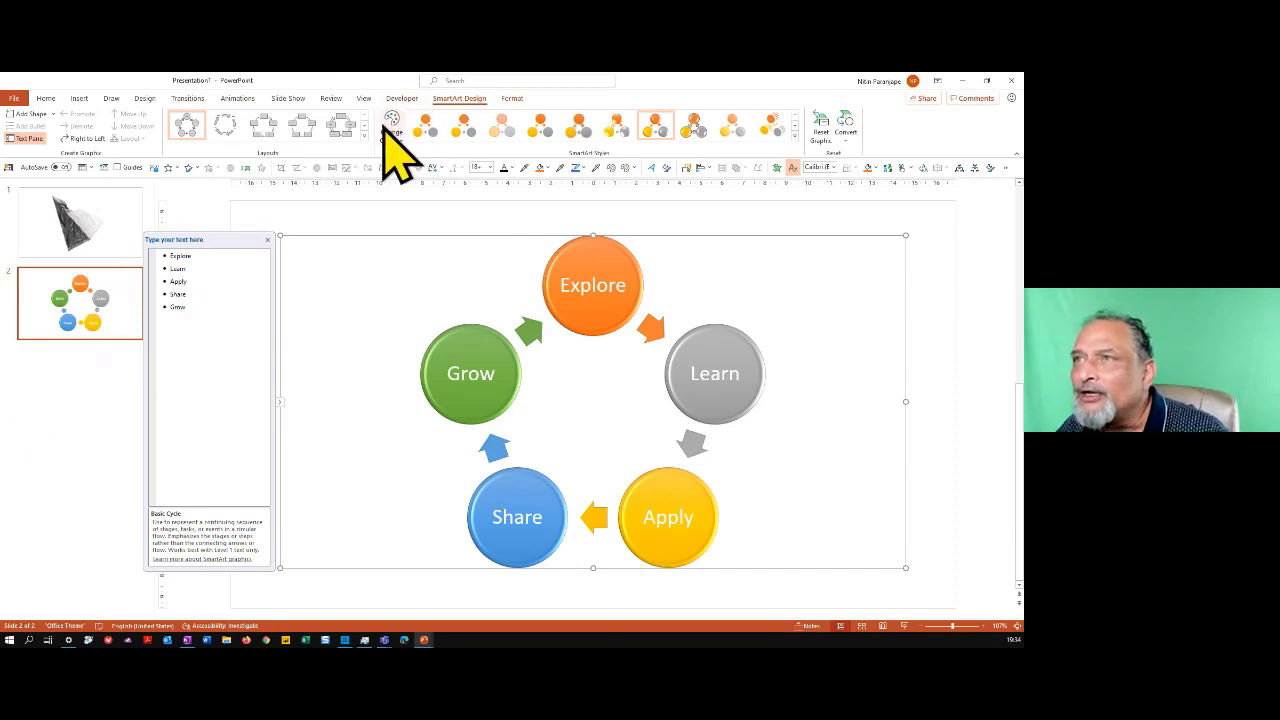
{"action": "left_click", "coordinate": [391, 132]}
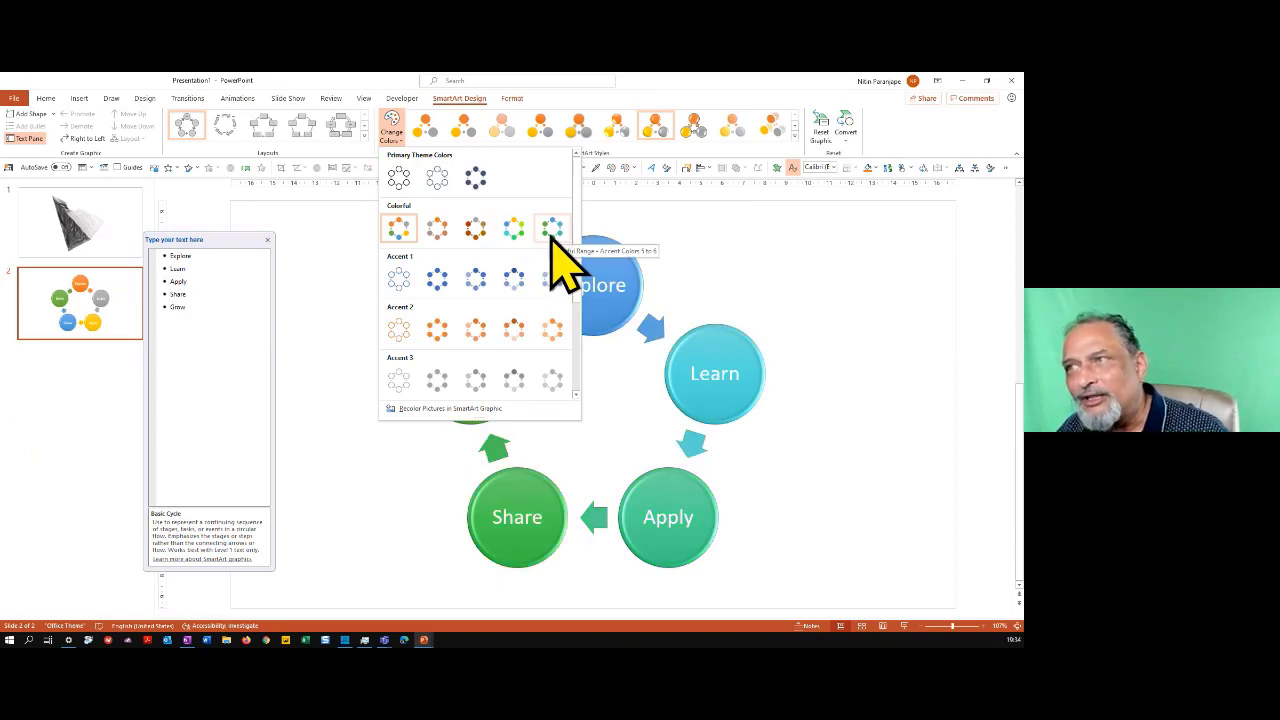
{"action": "left_click", "coordinate": [551, 236]}
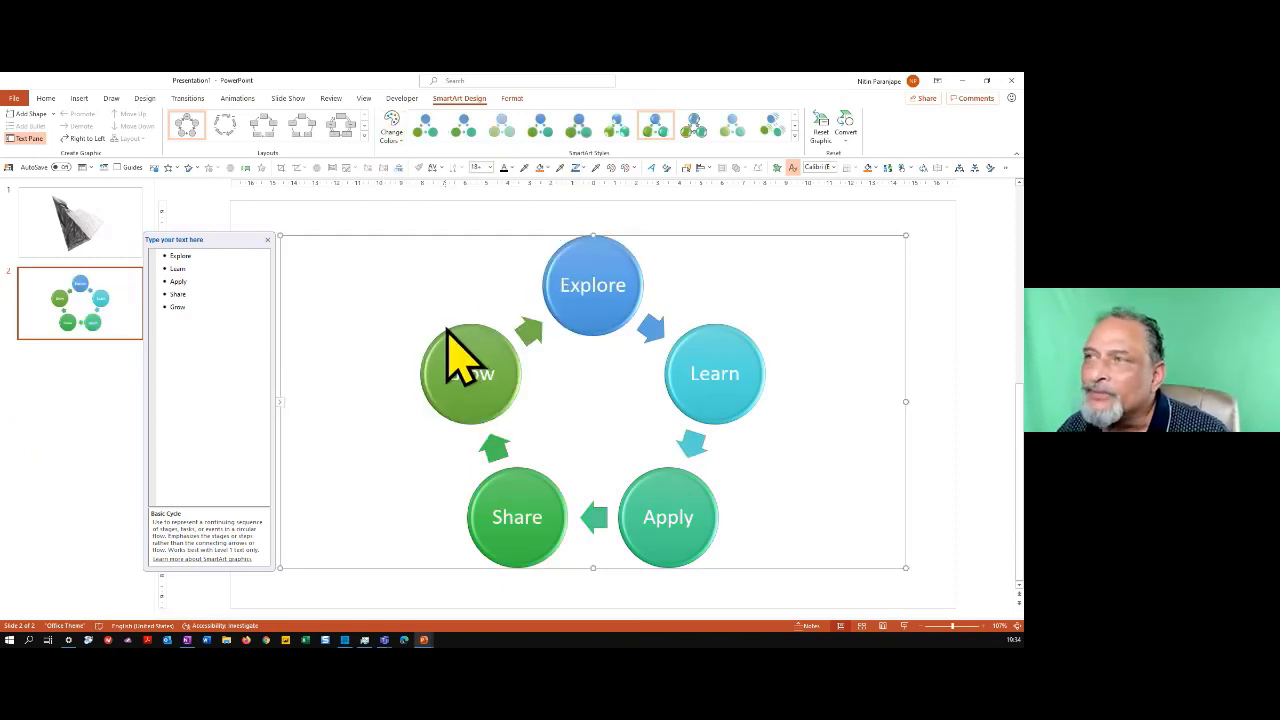
- Select all five arrows between the cycle diagram's circles
{"action": "left_click", "coordinate": [488, 226]}
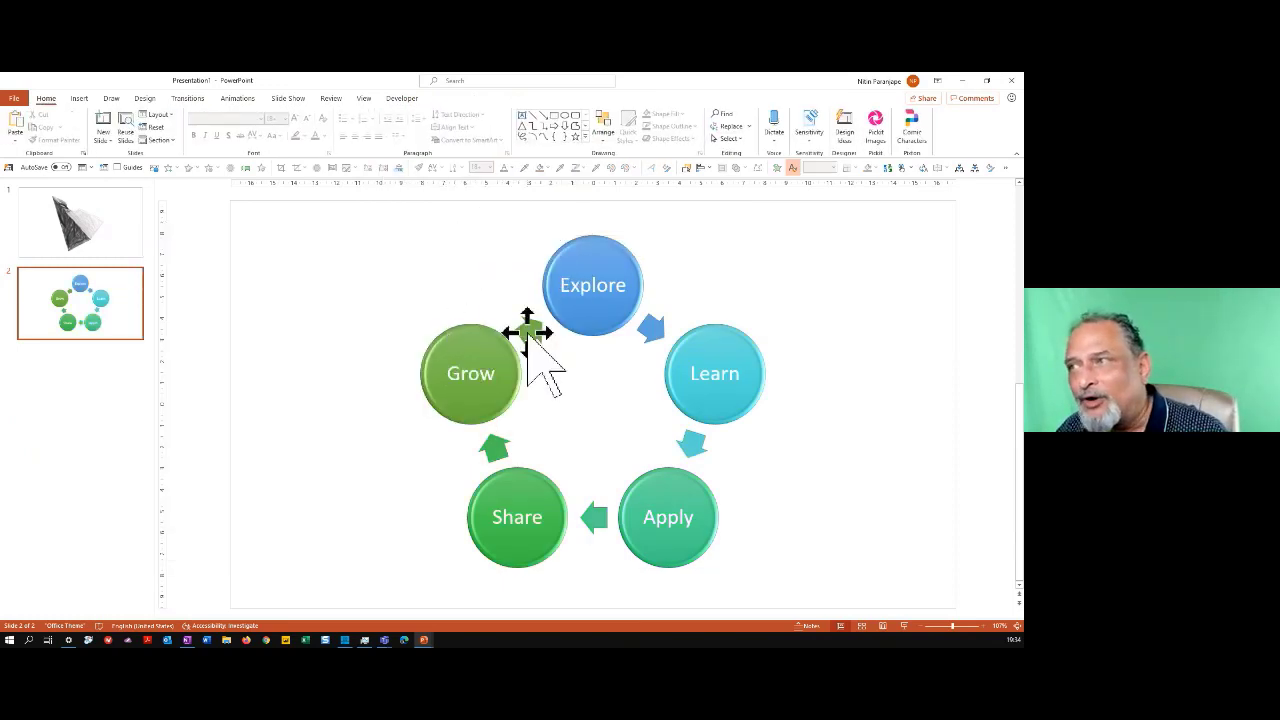
{"action": "left_click", "coordinate": [528, 330]}
{"action": "left_click", "coordinate": [650, 328], "text": "shift"}
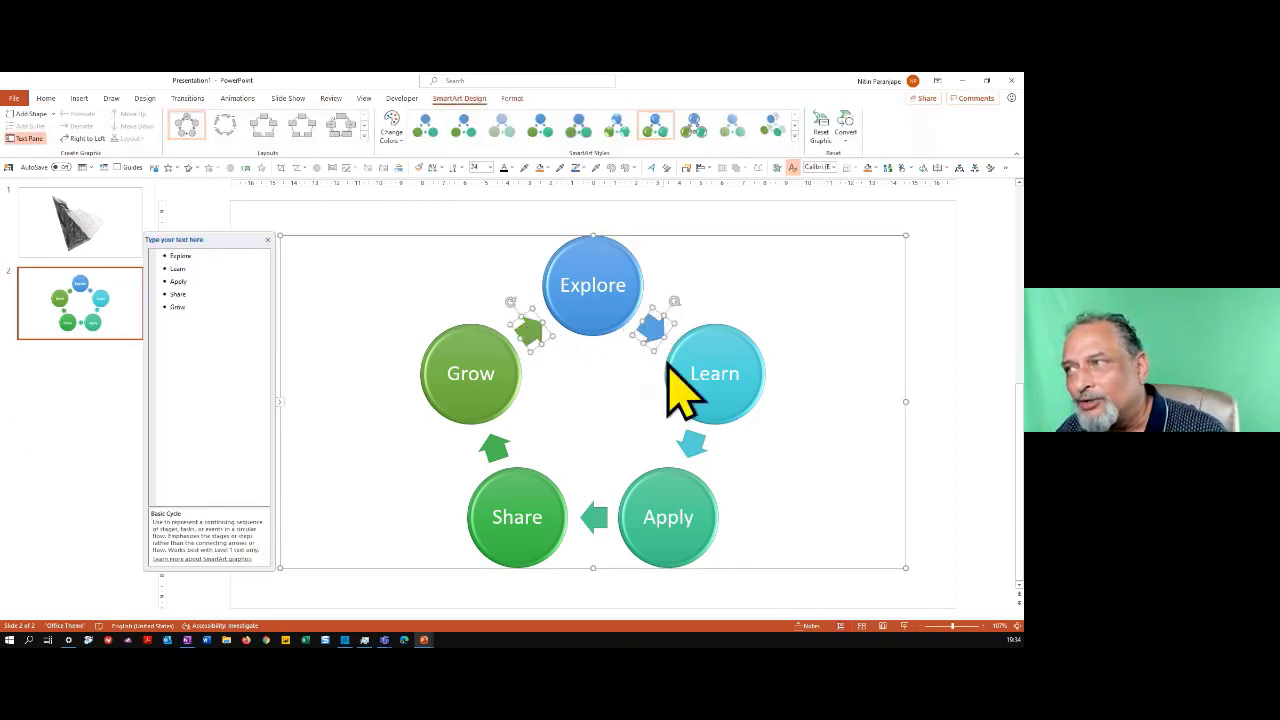
{"action": "left_click", "coordinate": [694, 442], "text": "shift"}
{"action": "left_click", "coordinate": [496, 446], "text": "shift"}
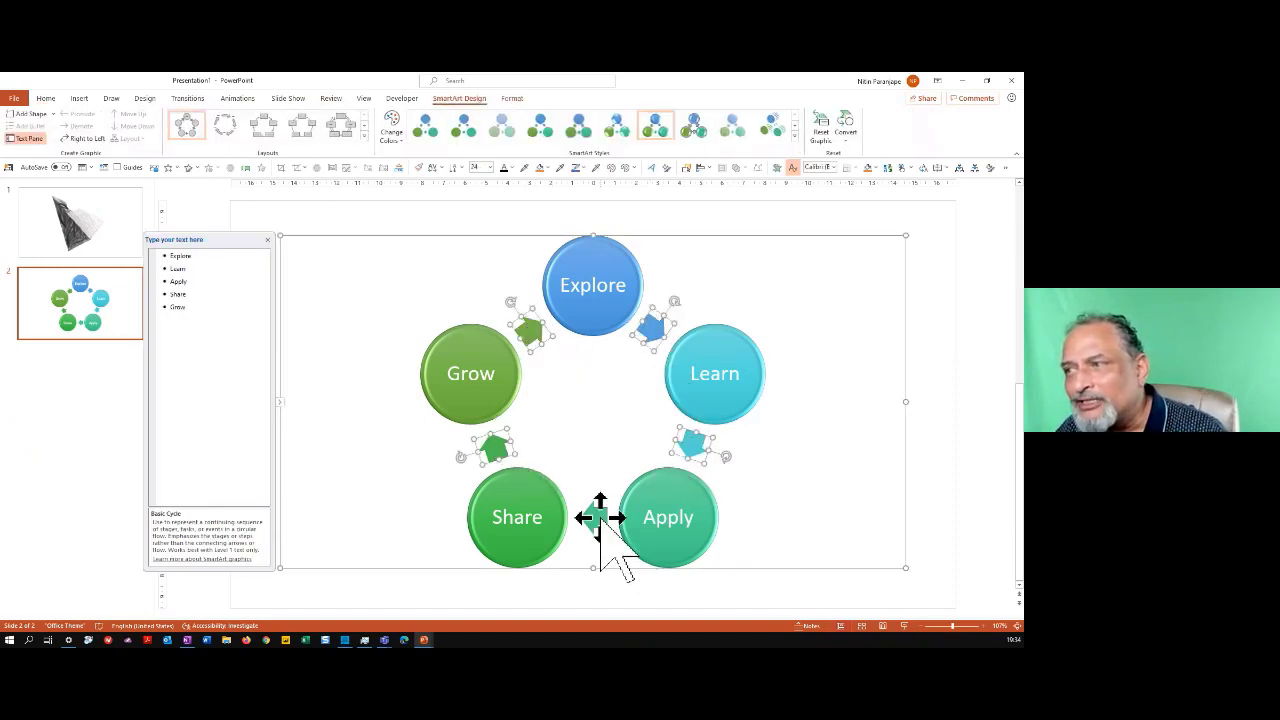
{"action": "left_click", "coordinate": [598, 518], "text": "shift"}
- Apply a Spin emphasis animation to the arrows and preview it
{"action": "left_click", "coordinate": [238, 98]}
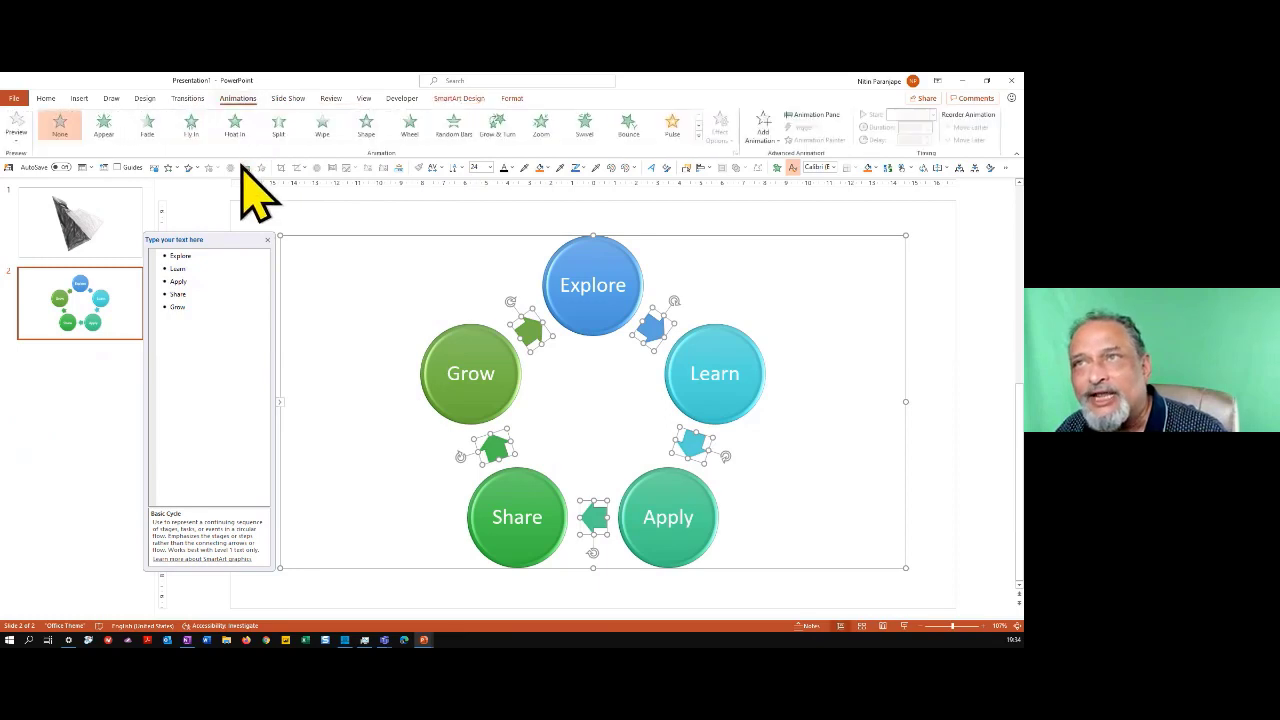
{"action": "left_click", "coordinate": [699, 140]}
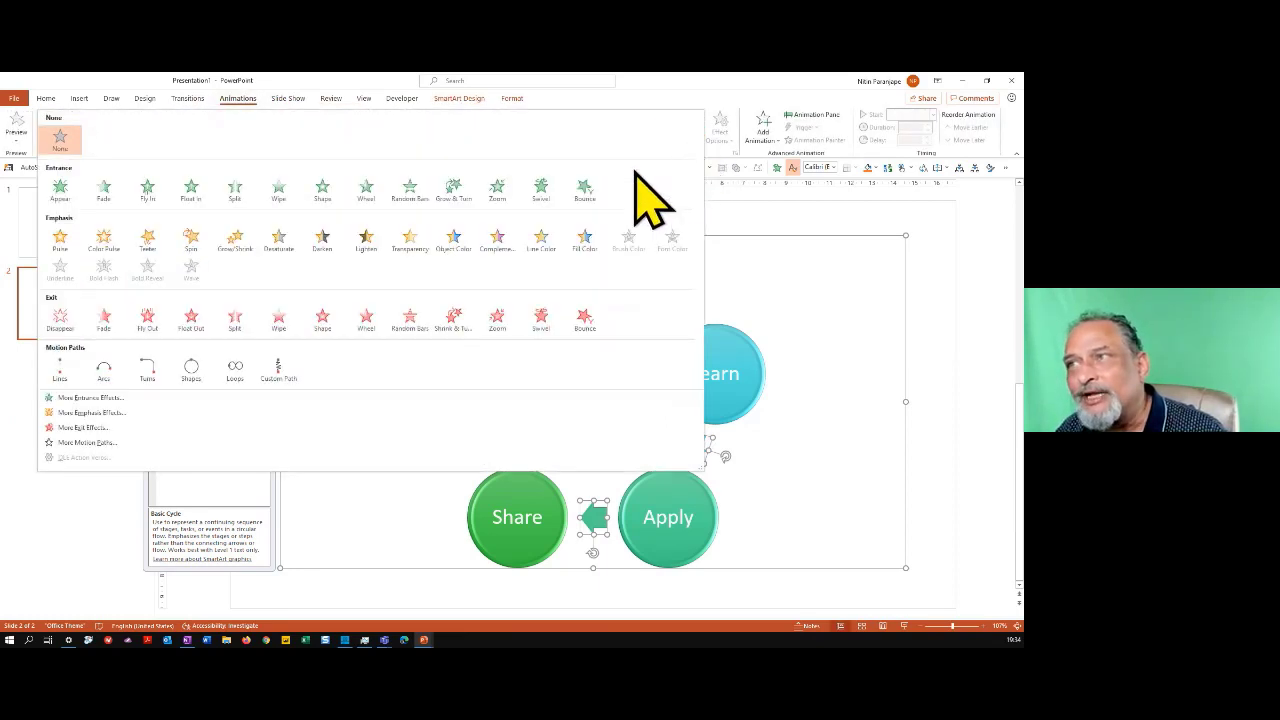
{"action": "left_click", "coordinate": [191, 246]}
{"action": "left_click", "coordinate": [17, 124]}
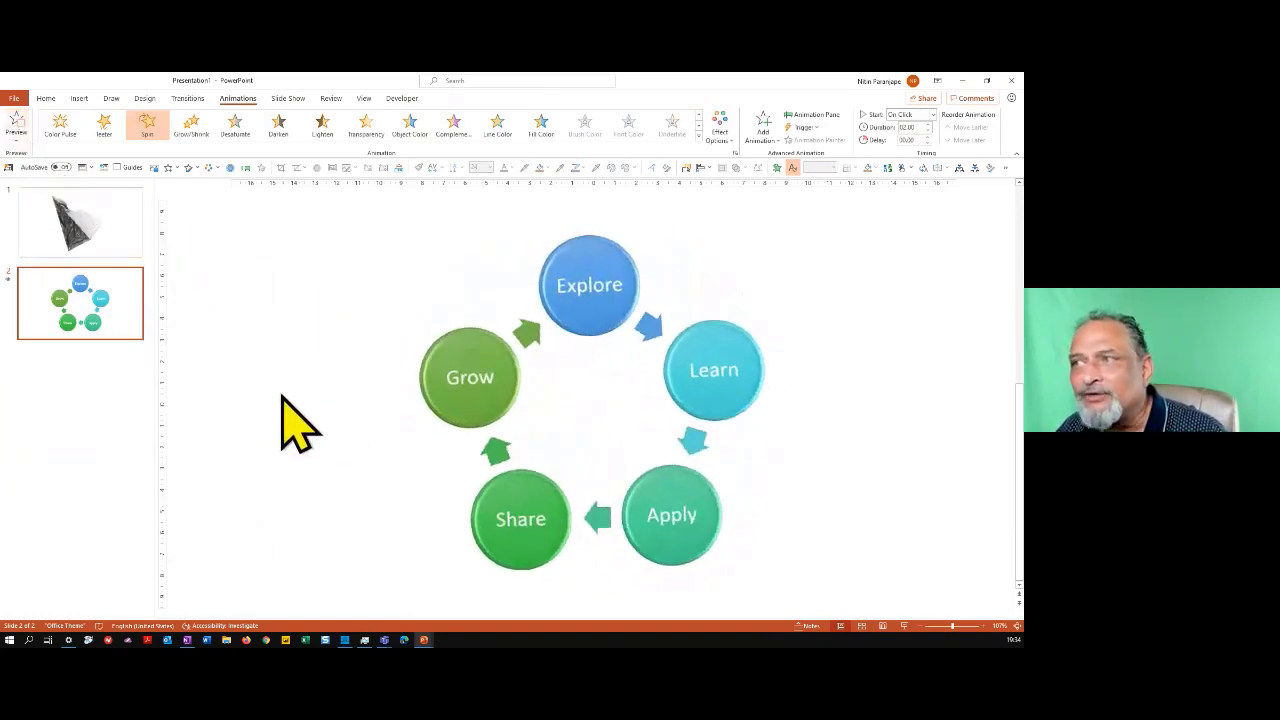
- Try the Spin effect options One by One, then All at Once, previewing each
{"action": "left_click", "coordinate": [720, 128]}
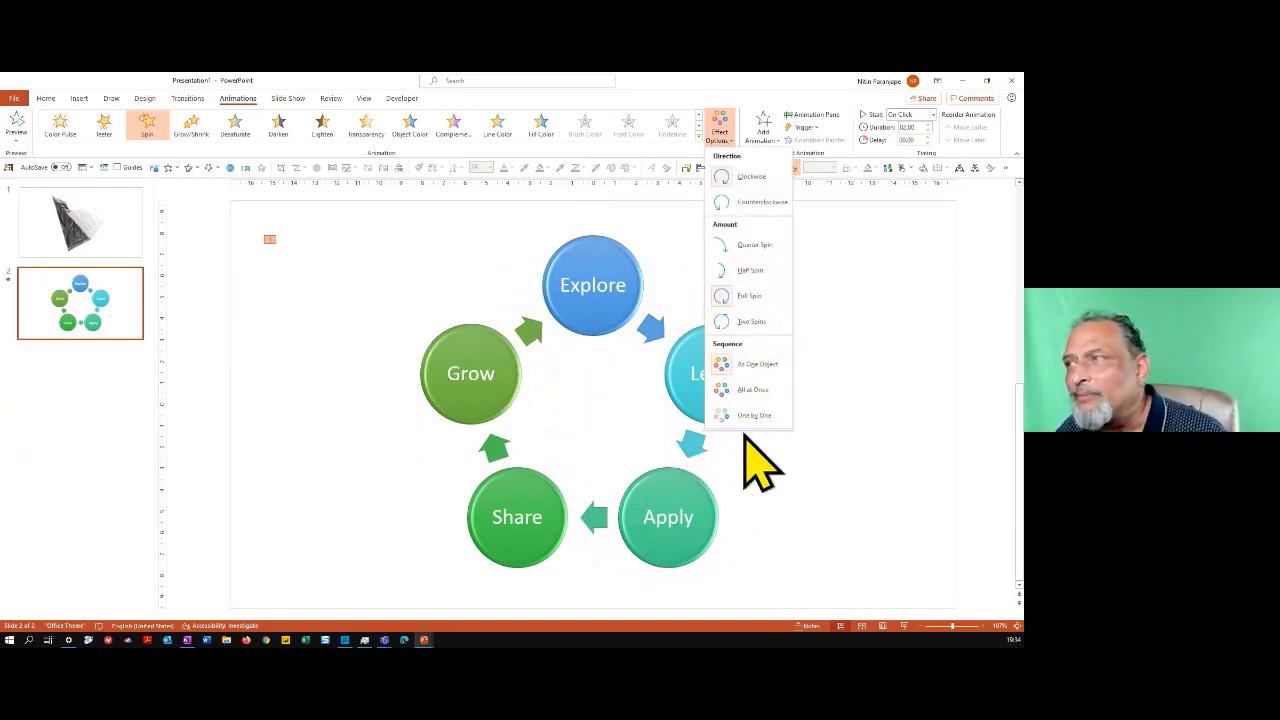
{"action": "left_click", "coordinate": [752, 415]}
{"action": "left_click", "coordinate": [14, 120]}
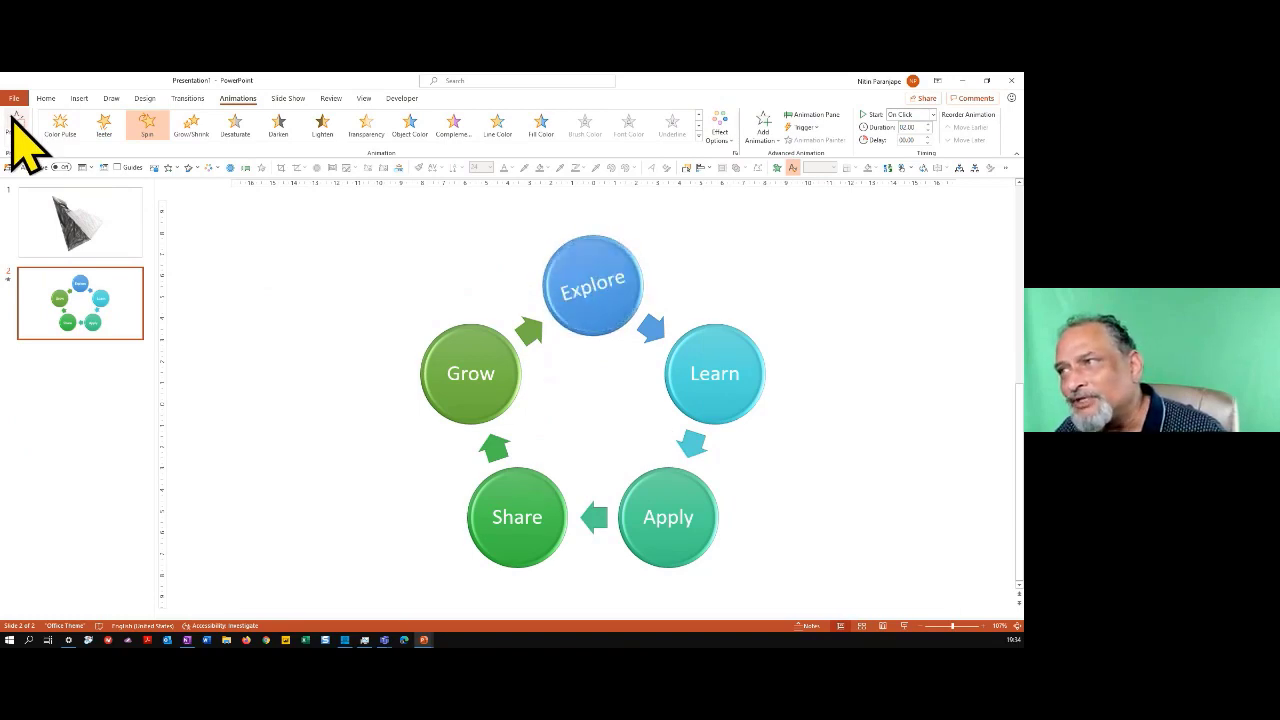
{"action": "left_click", "coordinate": [718, 132]}
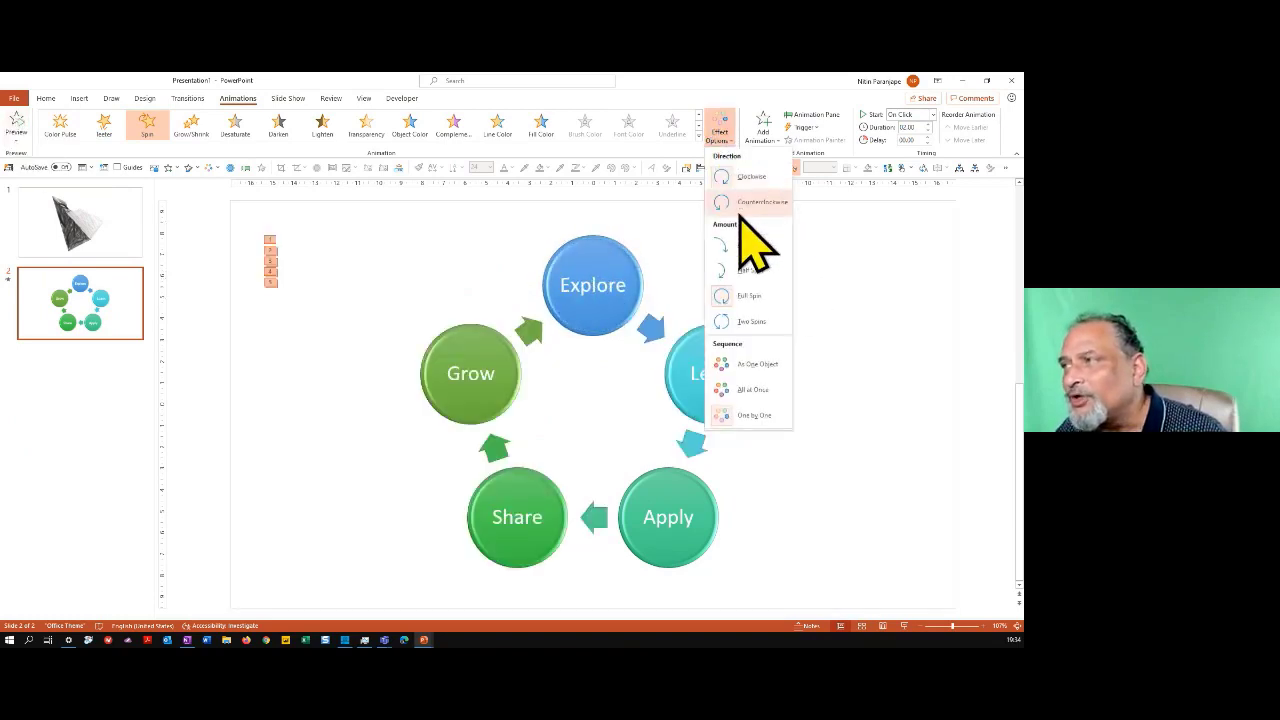
{"action": "left_click", "coordinate": [737, 395]}
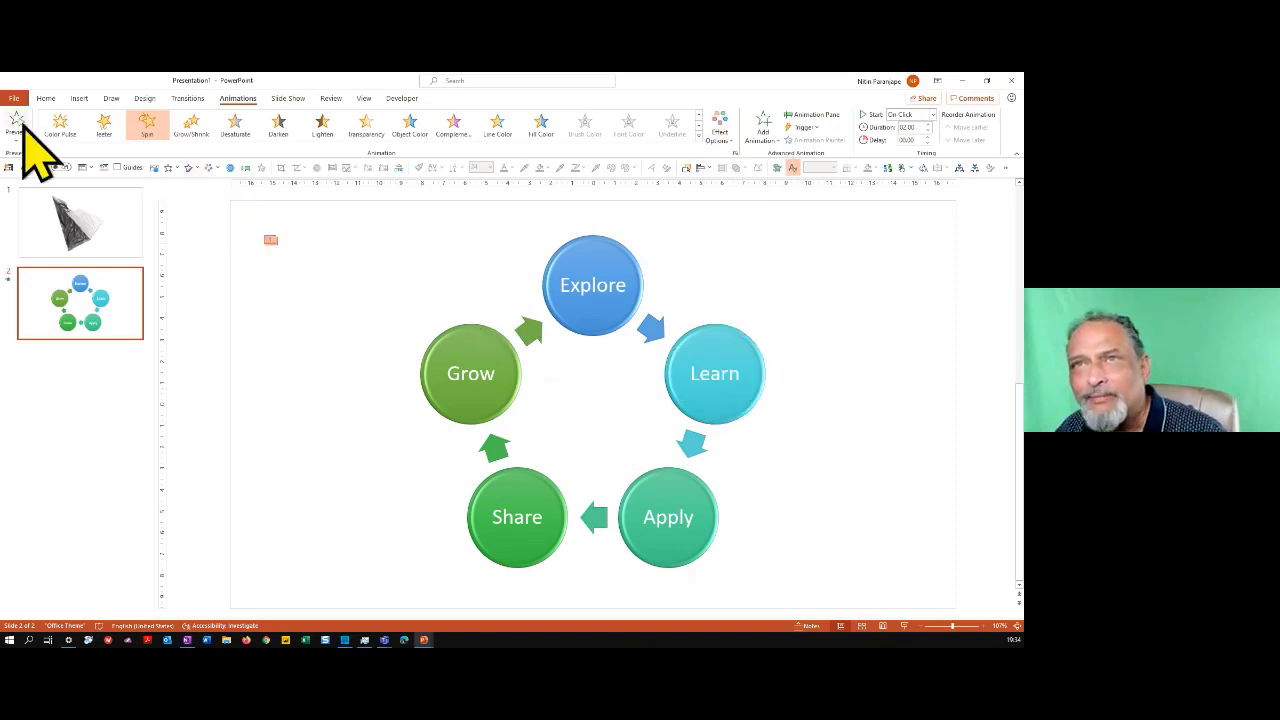
{"action": "left_click", "coordinate": [20, 125]}
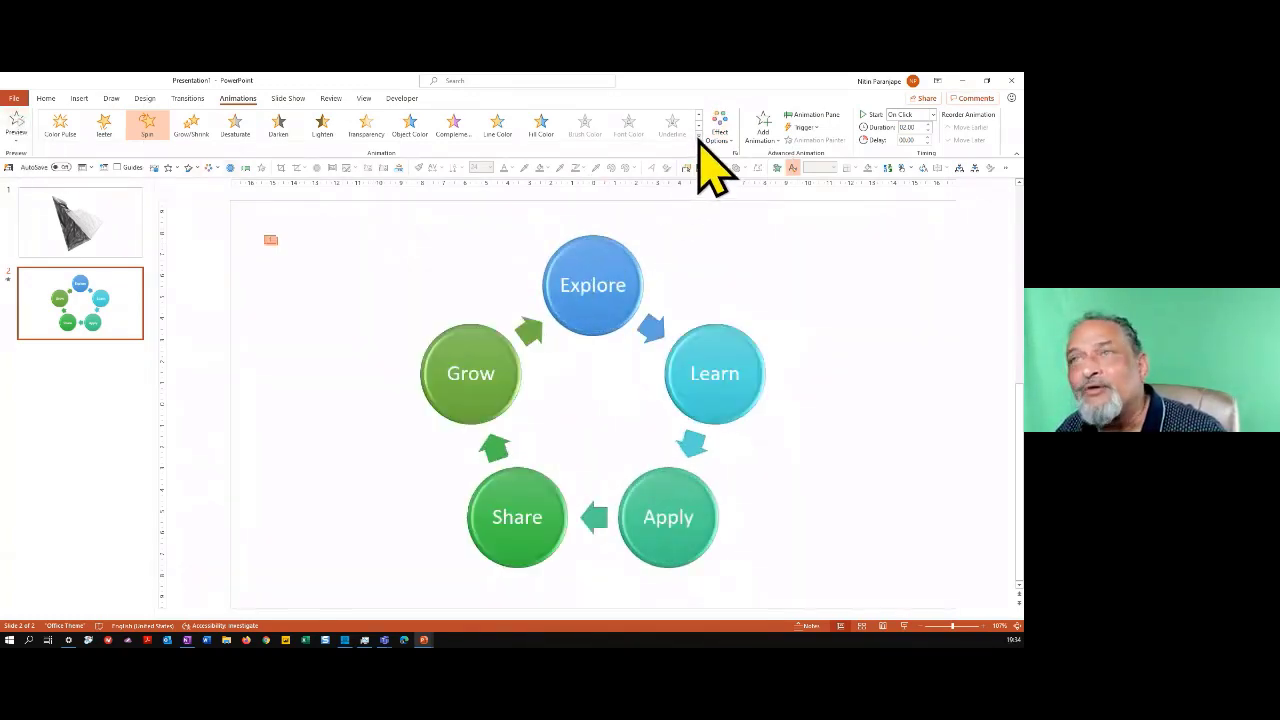
- Remove the animation by choosing None, then reselect the diagram's arrows
{"action": "left_click", "coordinate": [698, 140]}
{"action": "left_click", "coordinate": [58, 140]}
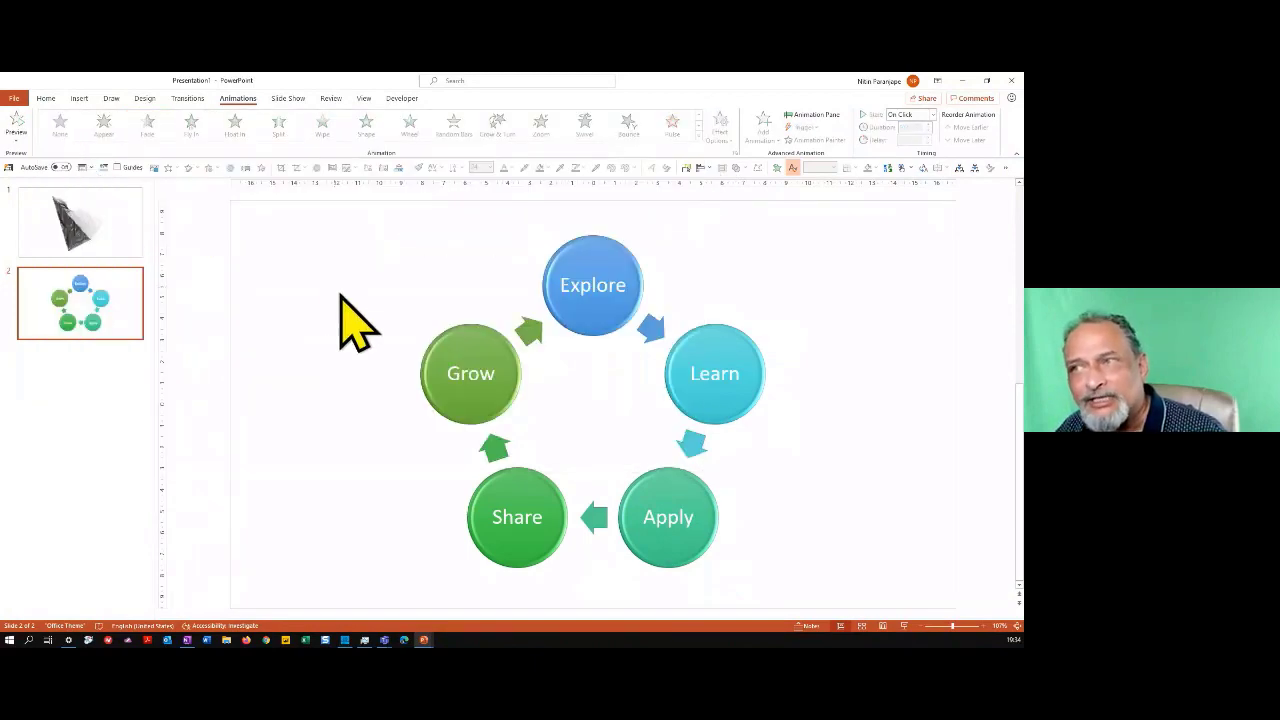
{"action": "left_click", "coordinate": [341, 297]}
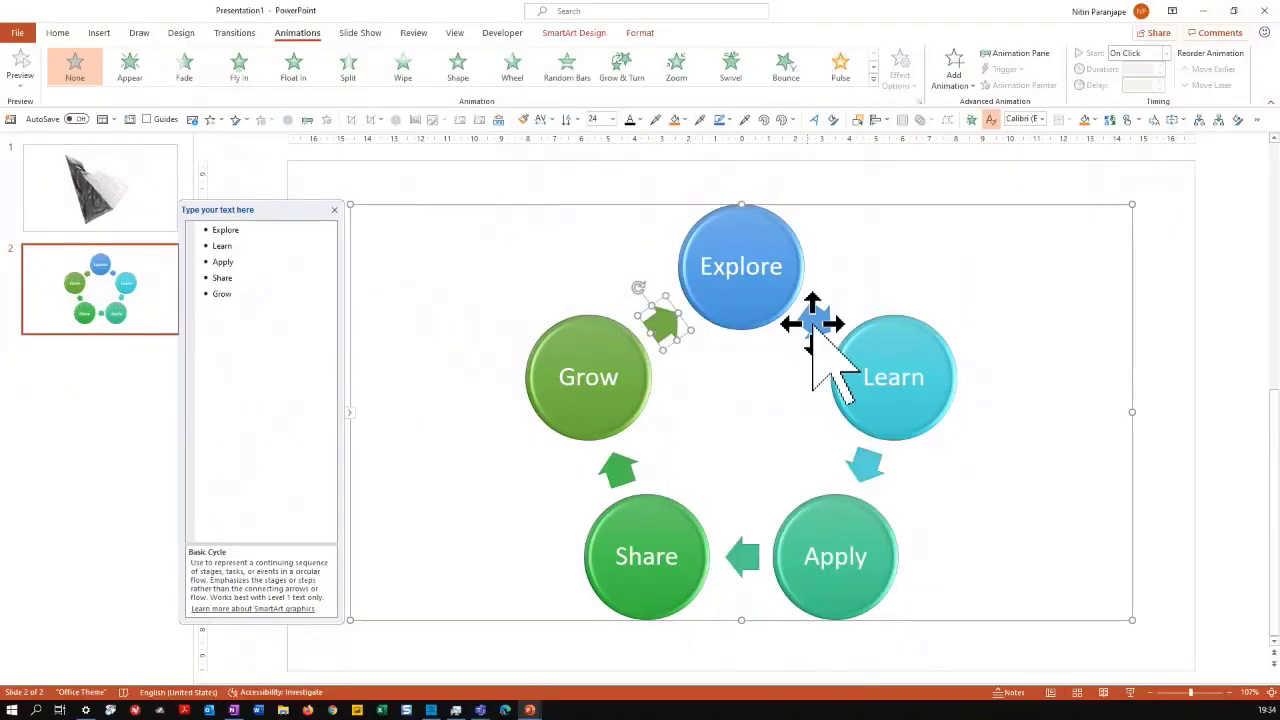
{"action": "left_click", "coordinate": [651, 328], "text": "shift"}
{"action": "left_click", "coordinate": [686, 440], "text": "shift"}
{"action": "left_click", "coordinate": [751, 549], "text": "shift"}
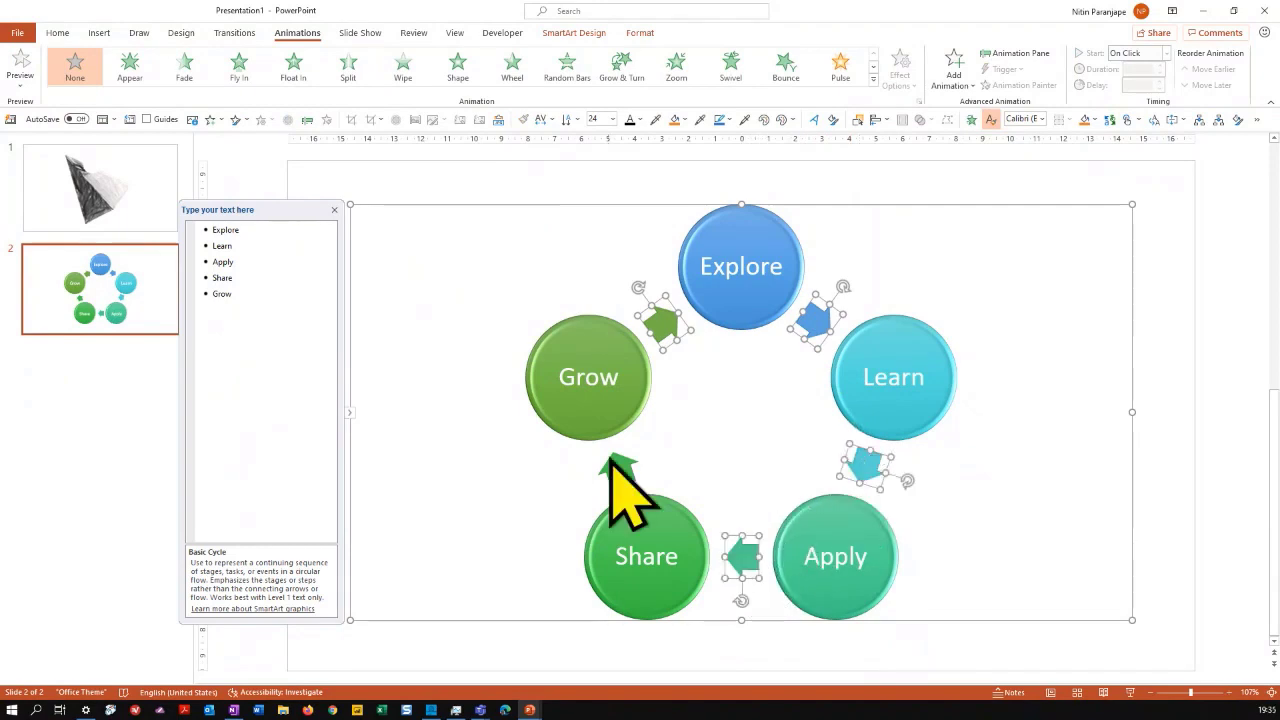
{"action": "left_click", "coordinate": [618, 470], "text": "shift"}
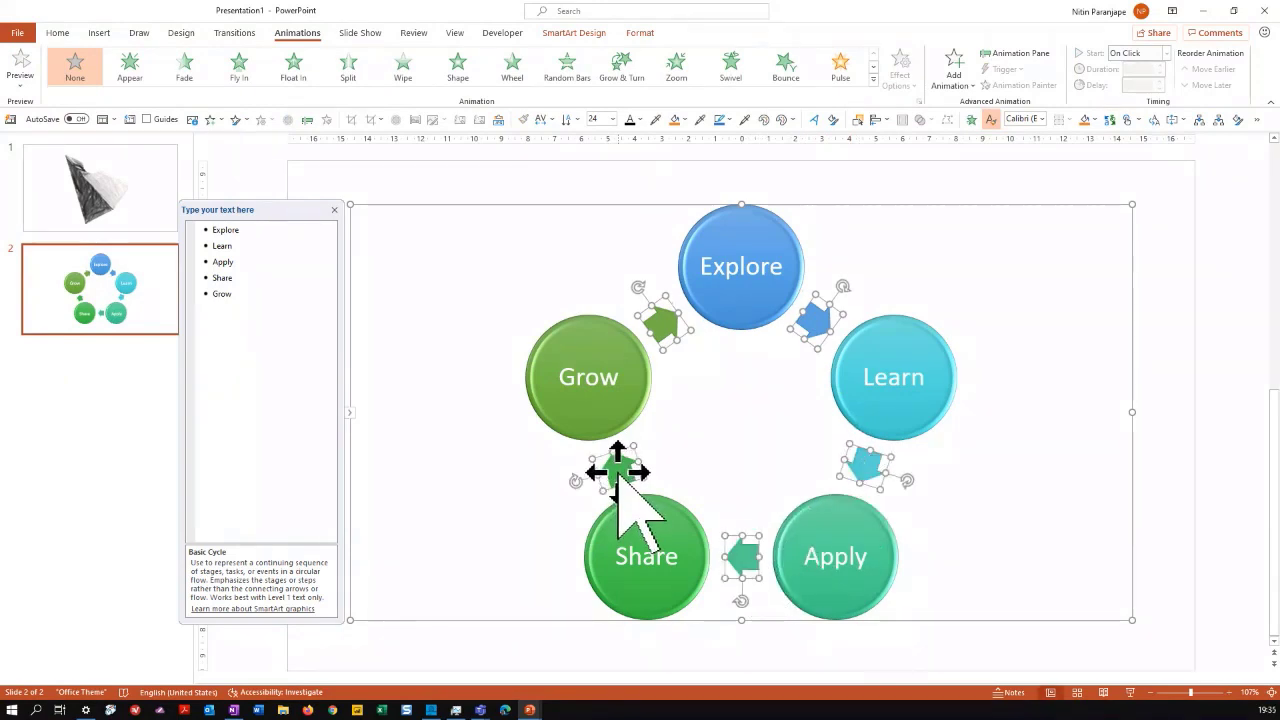
- Dismiss the arrows' context menu, select the Grow circle and show the SmartArt Design options
{"action": "right_click", "coordinate": [618, 470]}
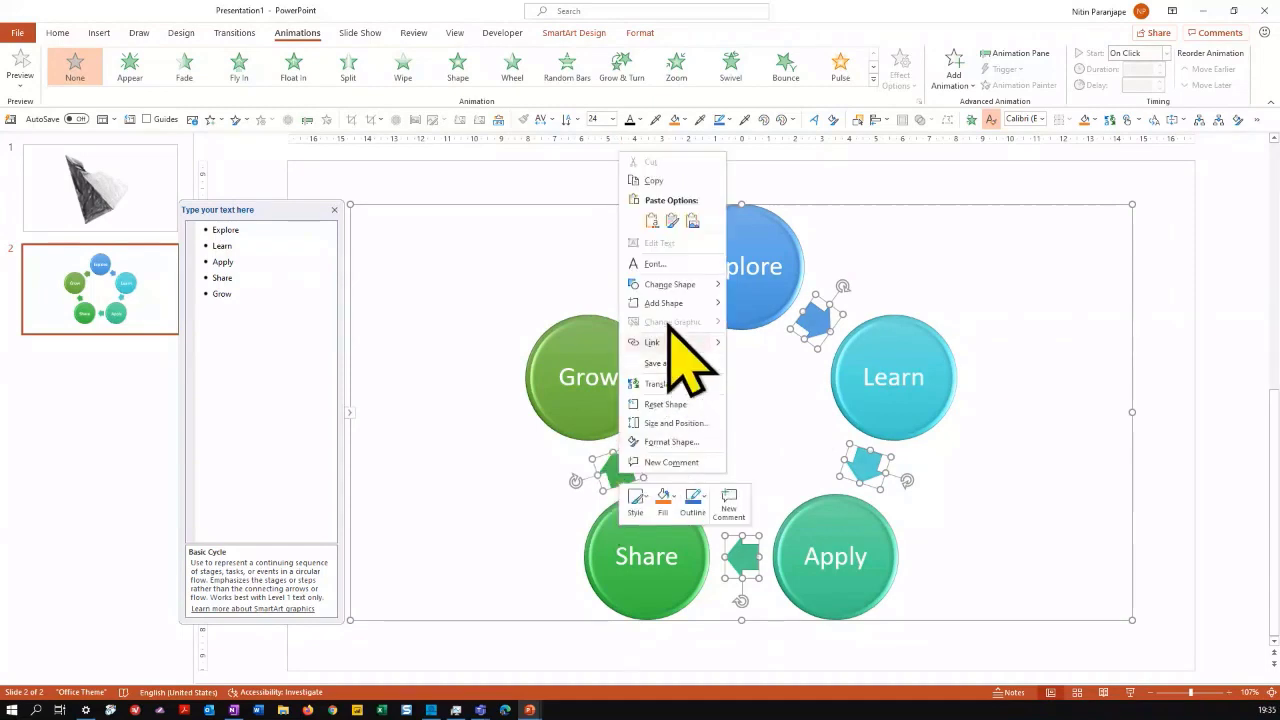
{"action": "key", "text": "Escape"}
{"action": "key", "text": "Escape"}
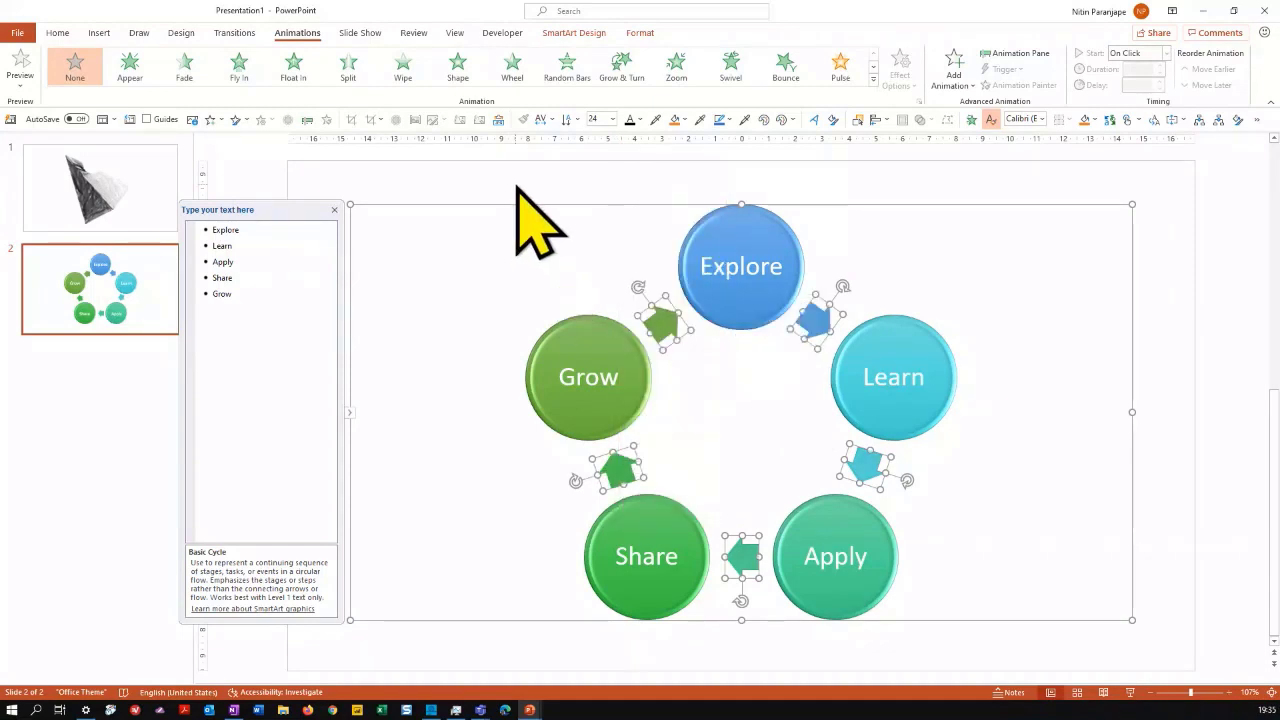
{"action": "left_click", "coordinate": [518, 190]}
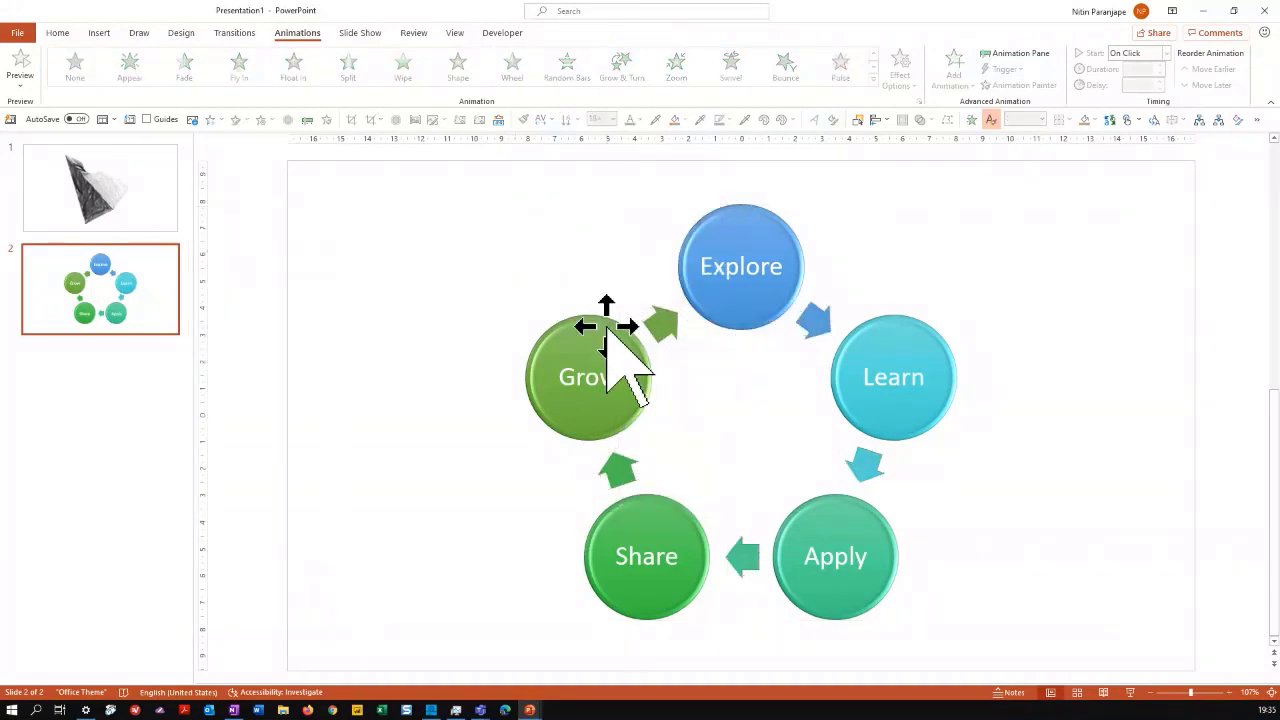
{"action": "left_click", "coordinate": [604, 318]}
{"action": "left_click", "coordinate": [574, 32]}
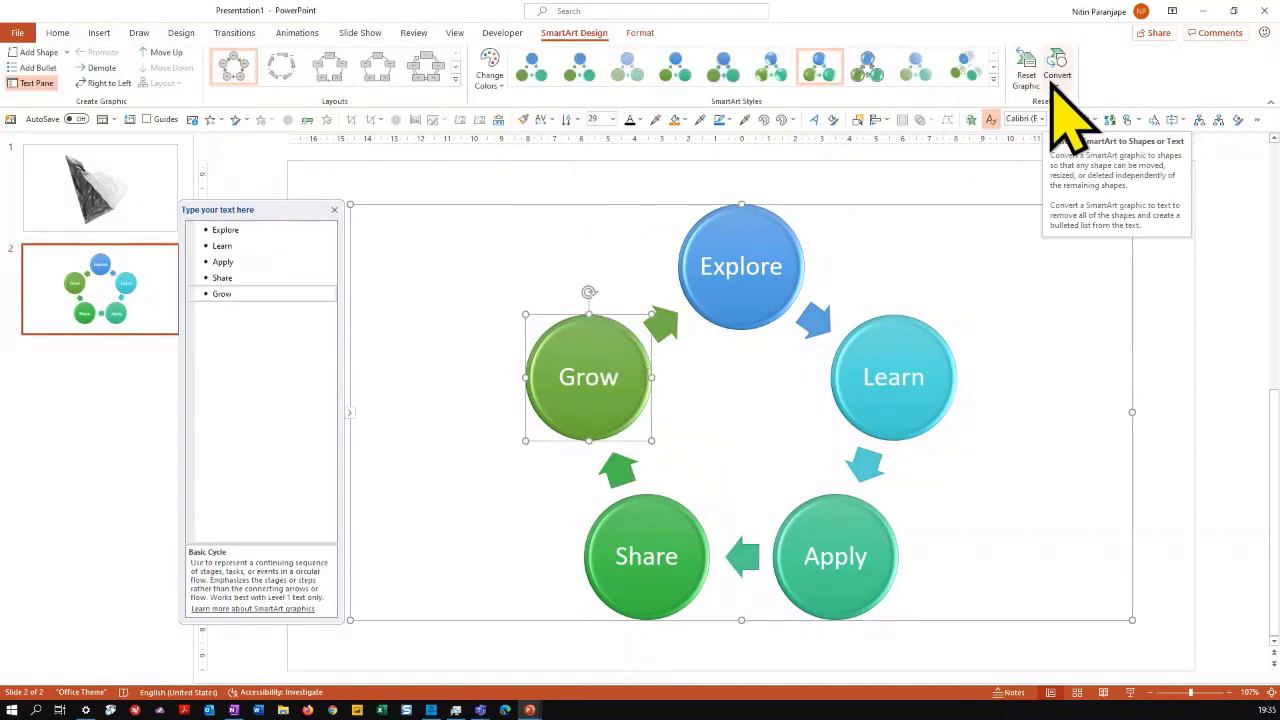
- Convert the SmartArt diagram to shapes and ungroup it into separate objects
{"action": "left_click", "coordinate": [1057, 82]}
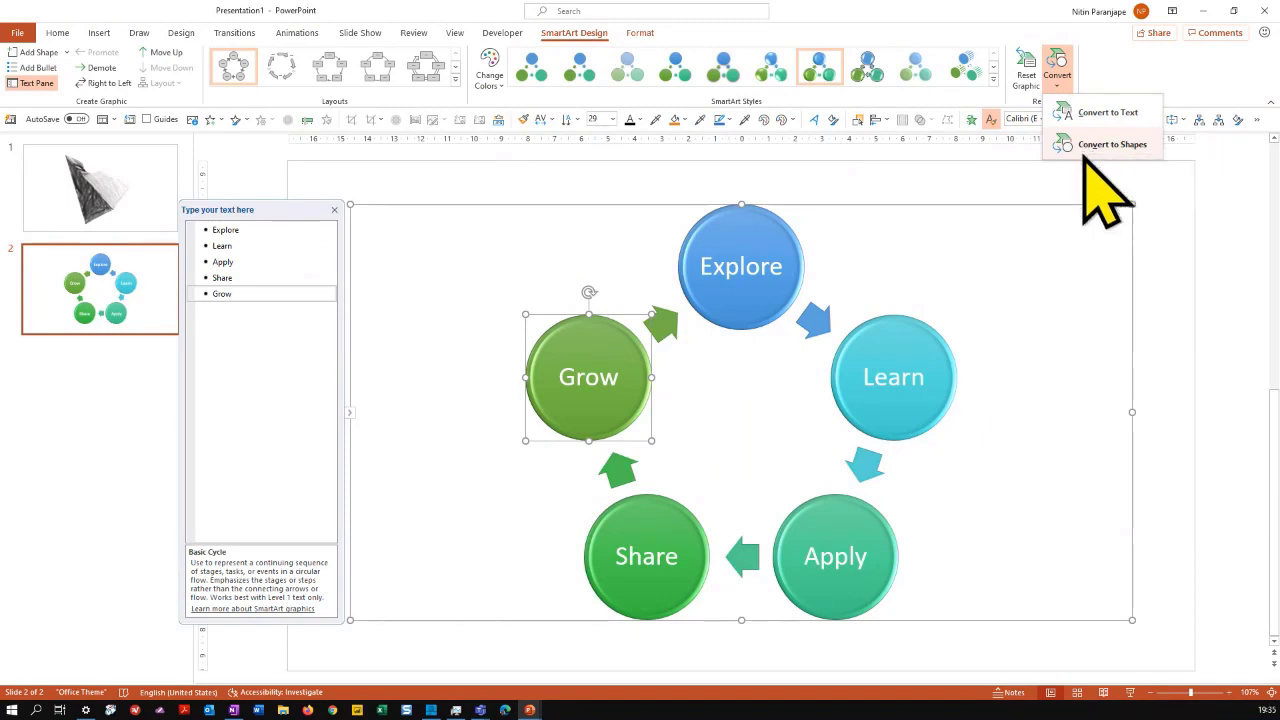
{"action": "left_click", "coordinate": [1090, 147]}
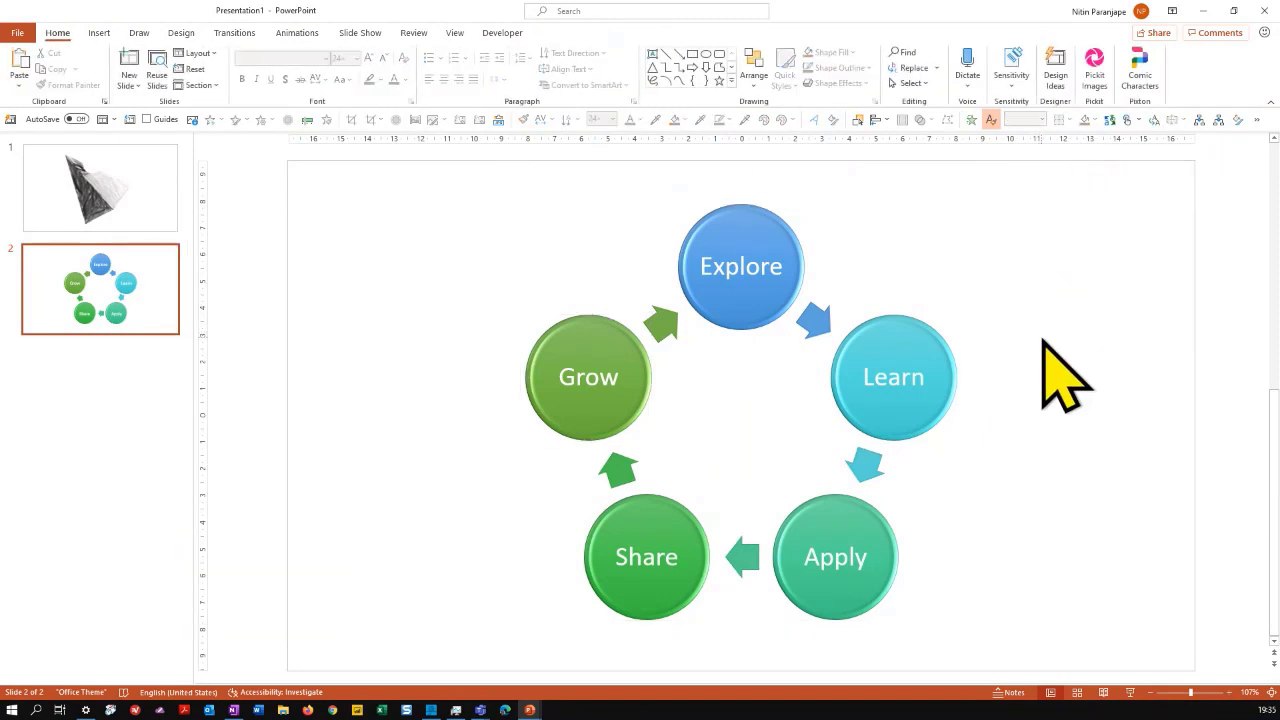
{"action": "left_click", "coordinate": [820, 320]}
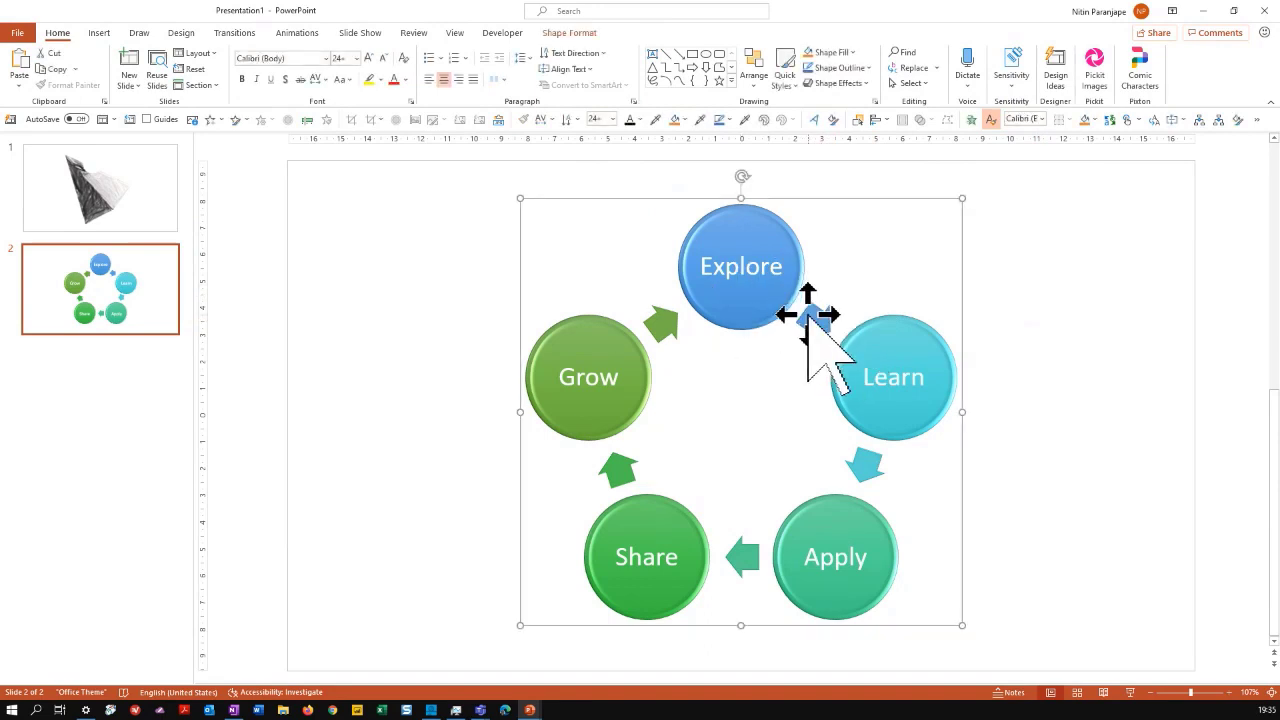
{"action": "right_click", "coordinate": [808, 314]}
{"action": "key", "text": "Escape"}
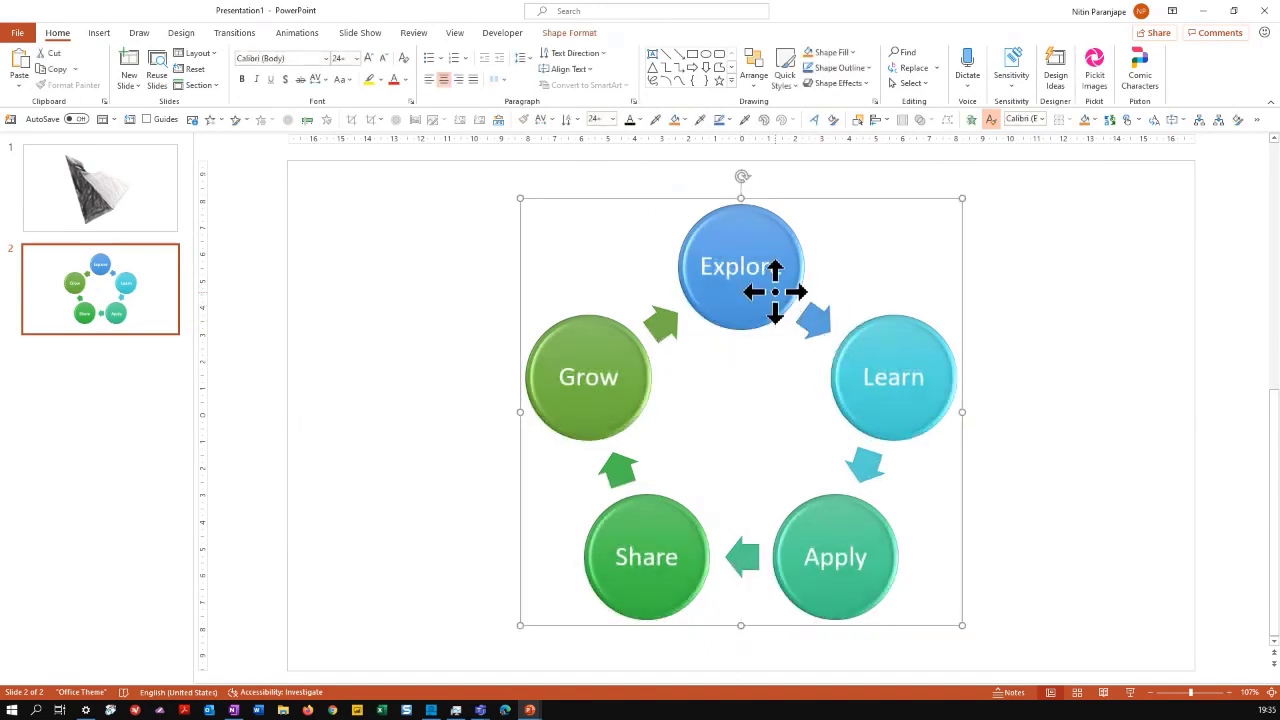
{"action": "right_click", "coordinate": [776, 292]}
{"action": "mouse_move", "coordinate": [850, 384]}
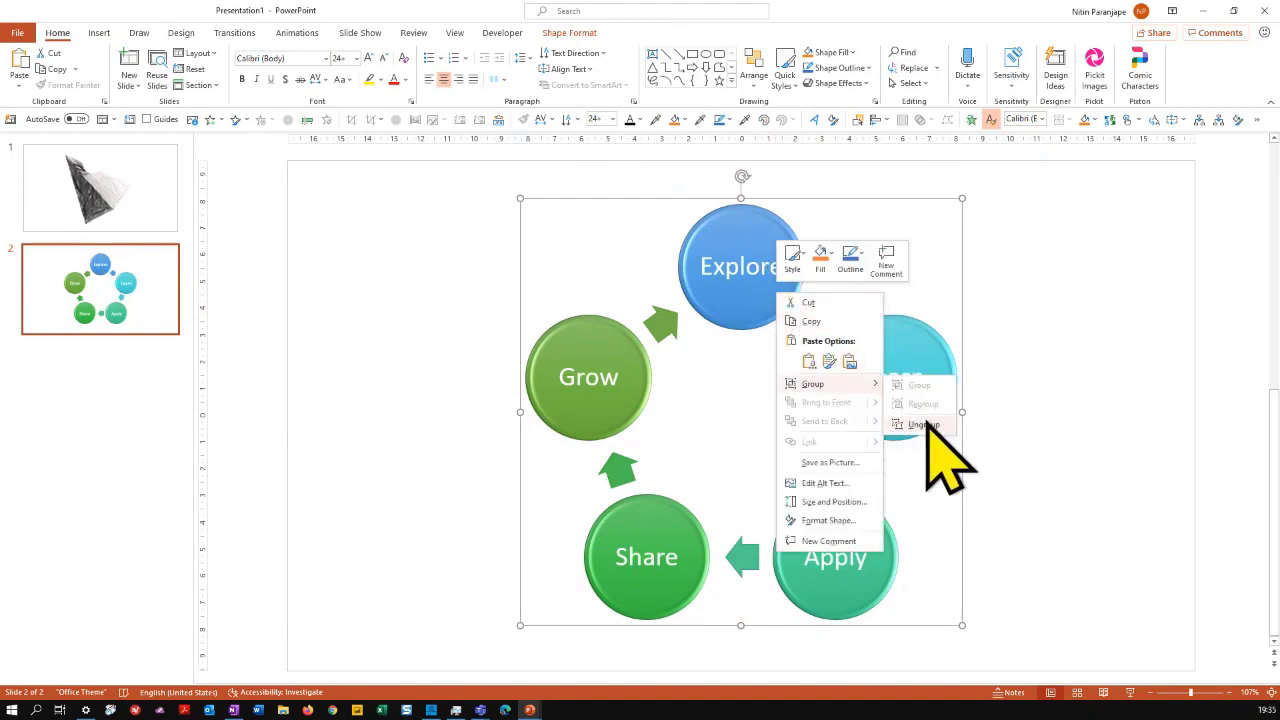
{"action": "left_click", "coordinate": [928, 422]}
- Select the five arrows, leaving out the Learn circle, and group them with Ctrl+G
{"action": "left_click", "coordinate": [1075, 432]}
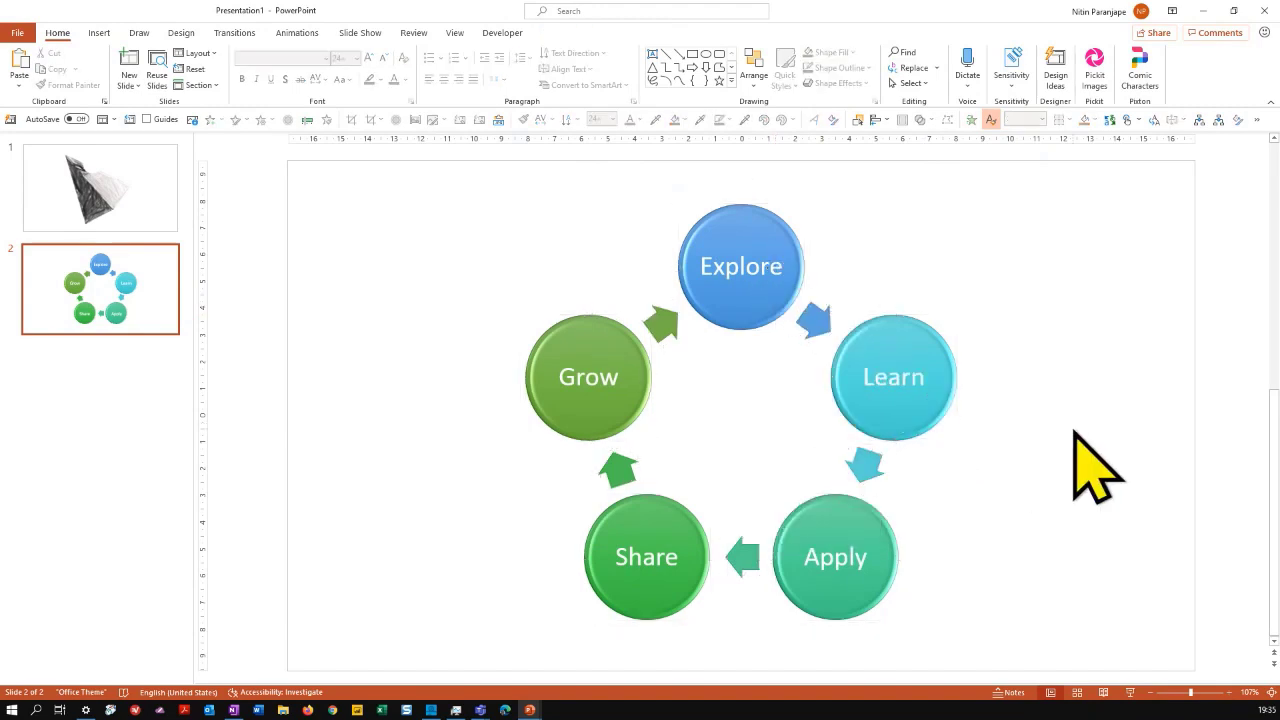
{"action": "left_click_drag", "start_coordinate": [968, 248], "coordinate": [580, 595]}
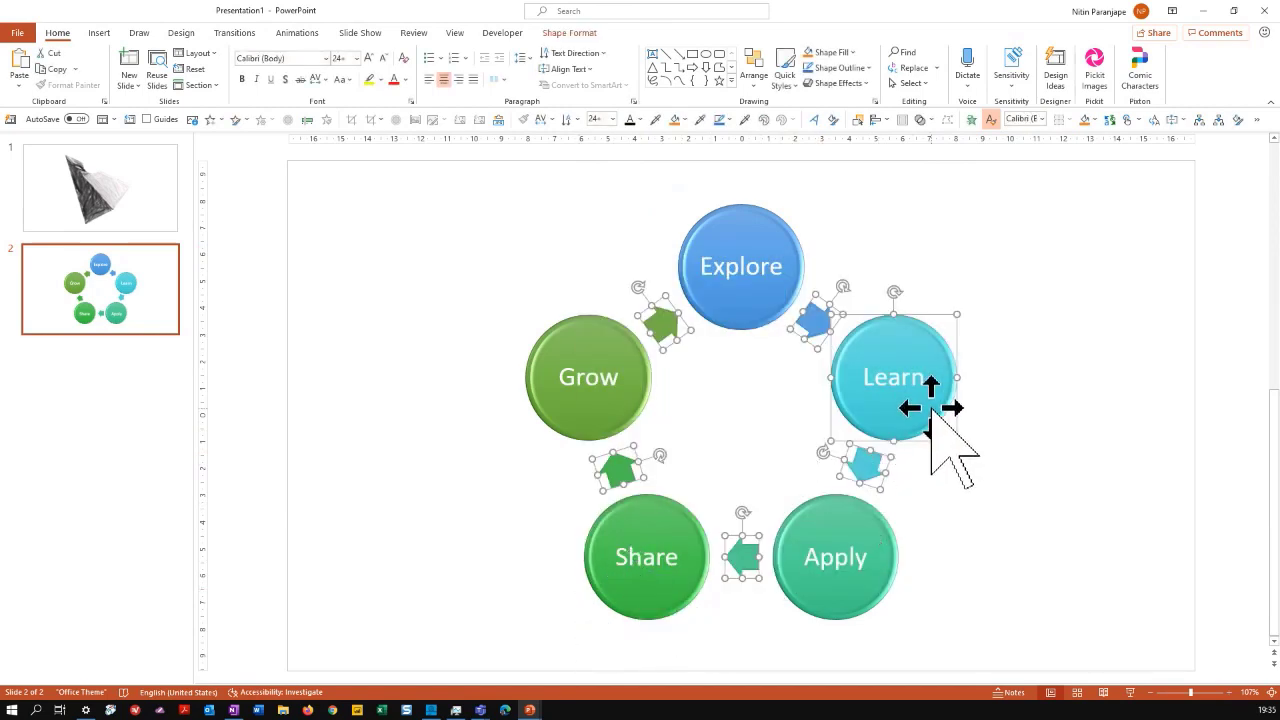
{"action": "left_click", "coordinate": [930, 415], "text": "shift"}
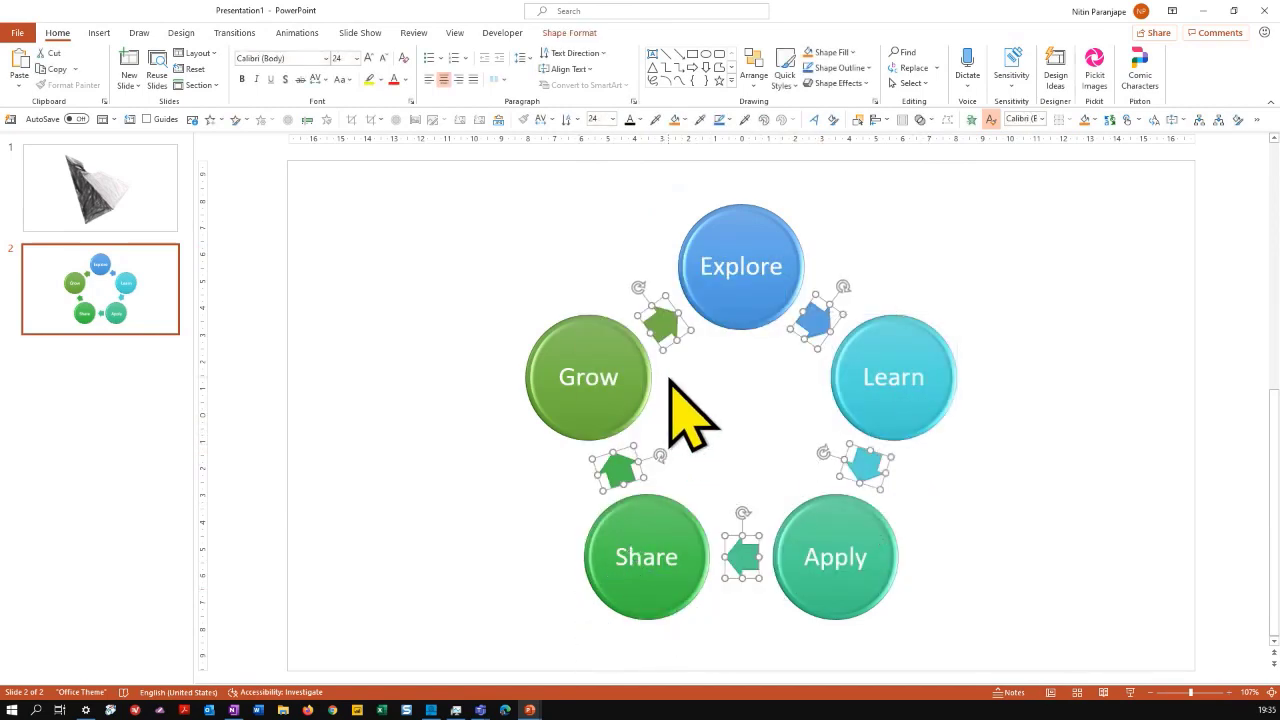
{"action": "key", "text": "ctrl+g"}
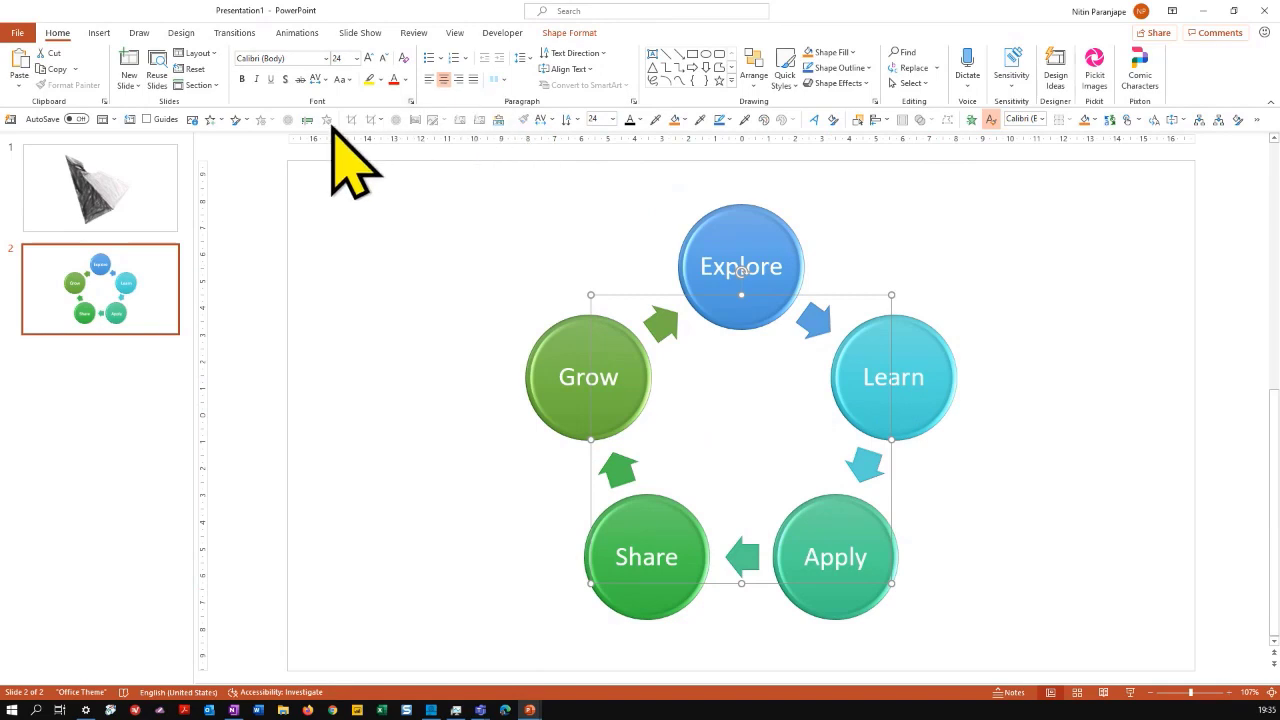
- Give the grouped arrows a Spin animation, preview it, then select the whole diagram for formatting
{"action": "left_click", "coordinate": [297, 32]}
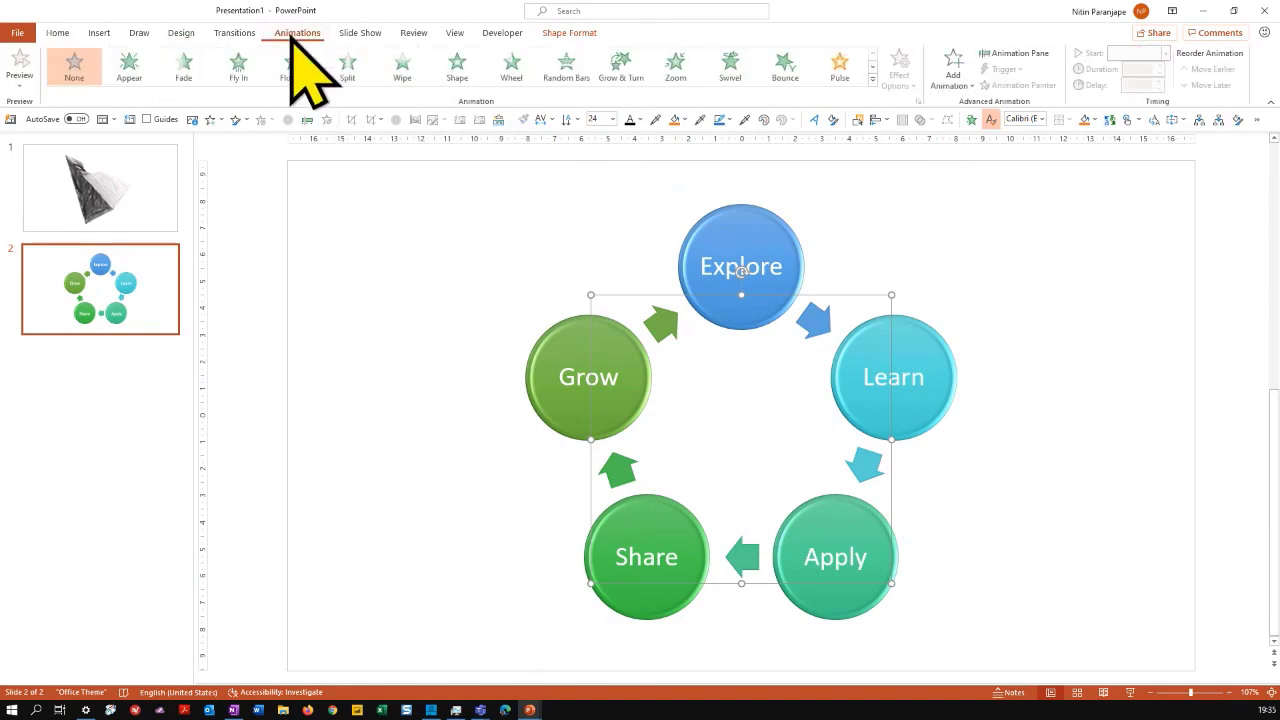
{"action": "left_click", "coordinate": [874, 85]}
{"action": "left_click", "coordinate": [240, 208]}
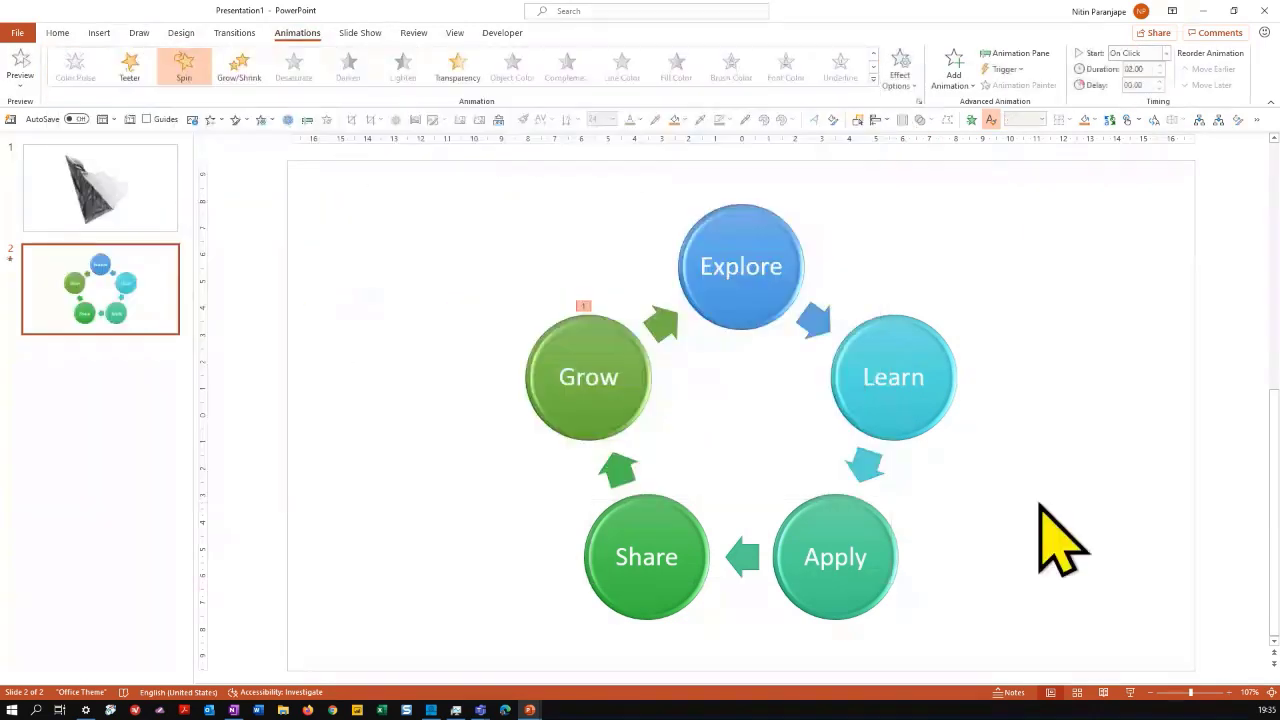
{"action": "left_click", "coordinate": [22, 62]}
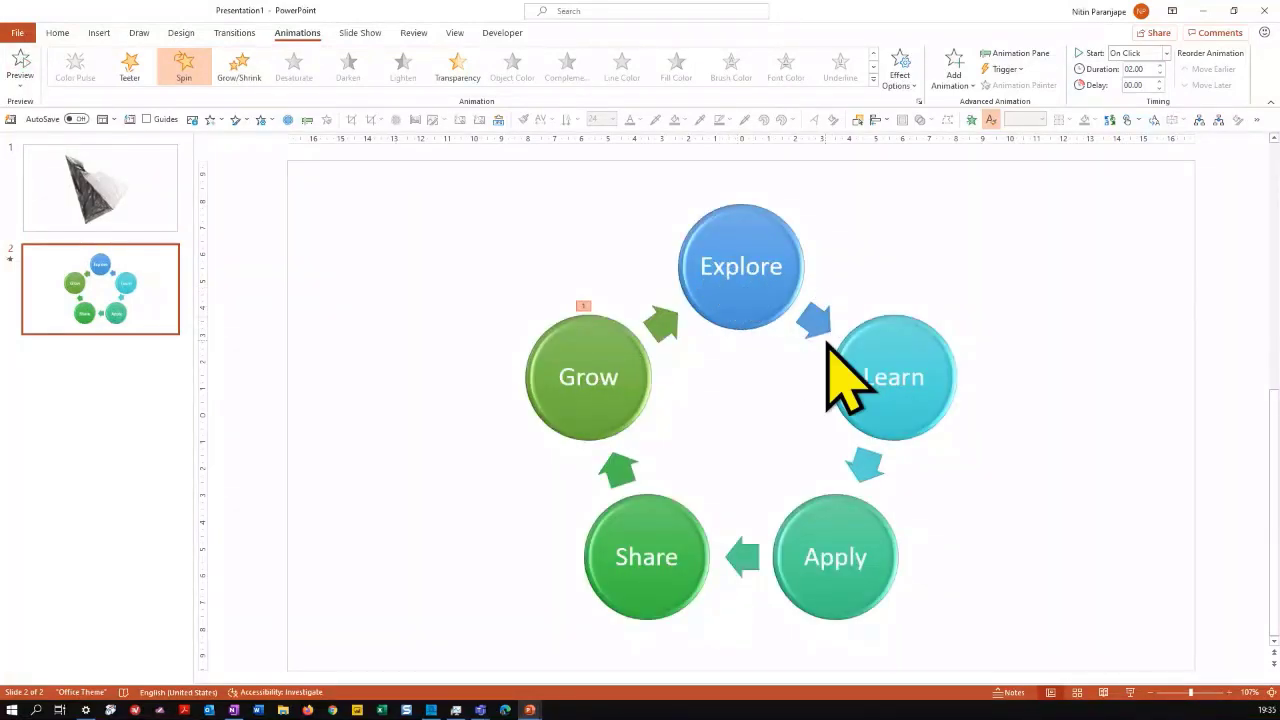
{"action": "left_click", "coordinate": [812, 330]}
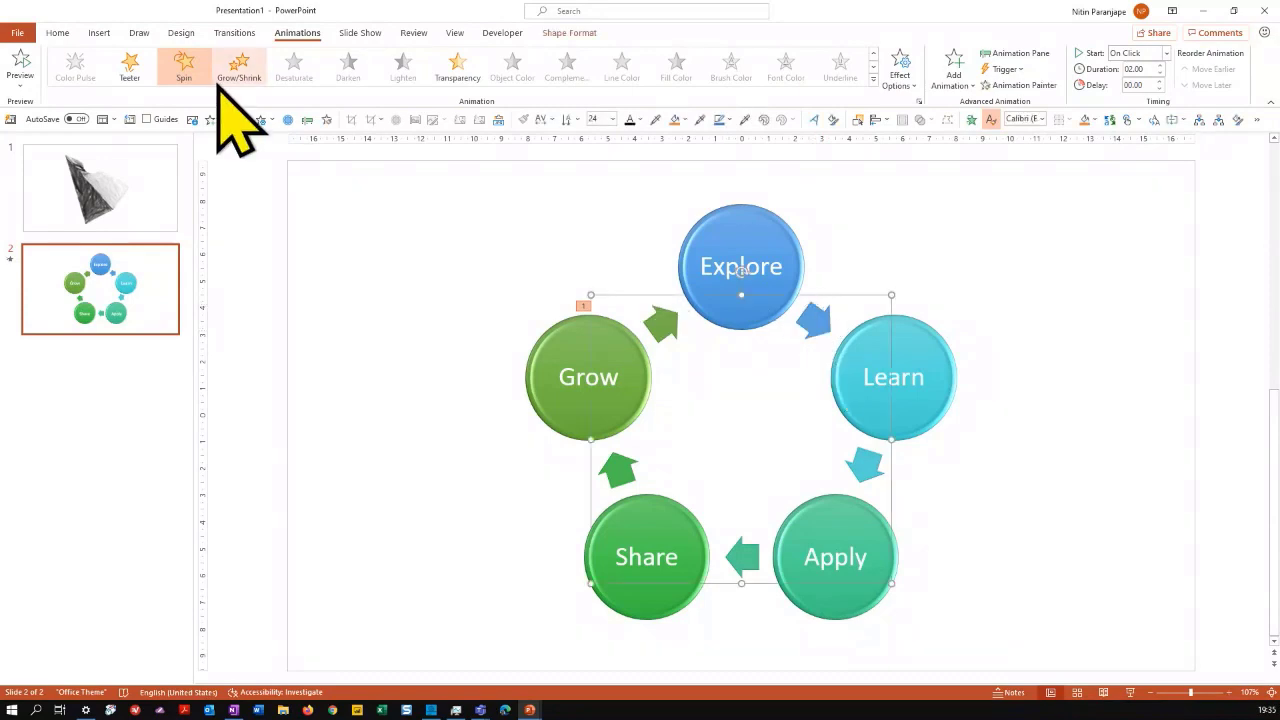
{"action": "left_click", "coordinate": [566, 33]}
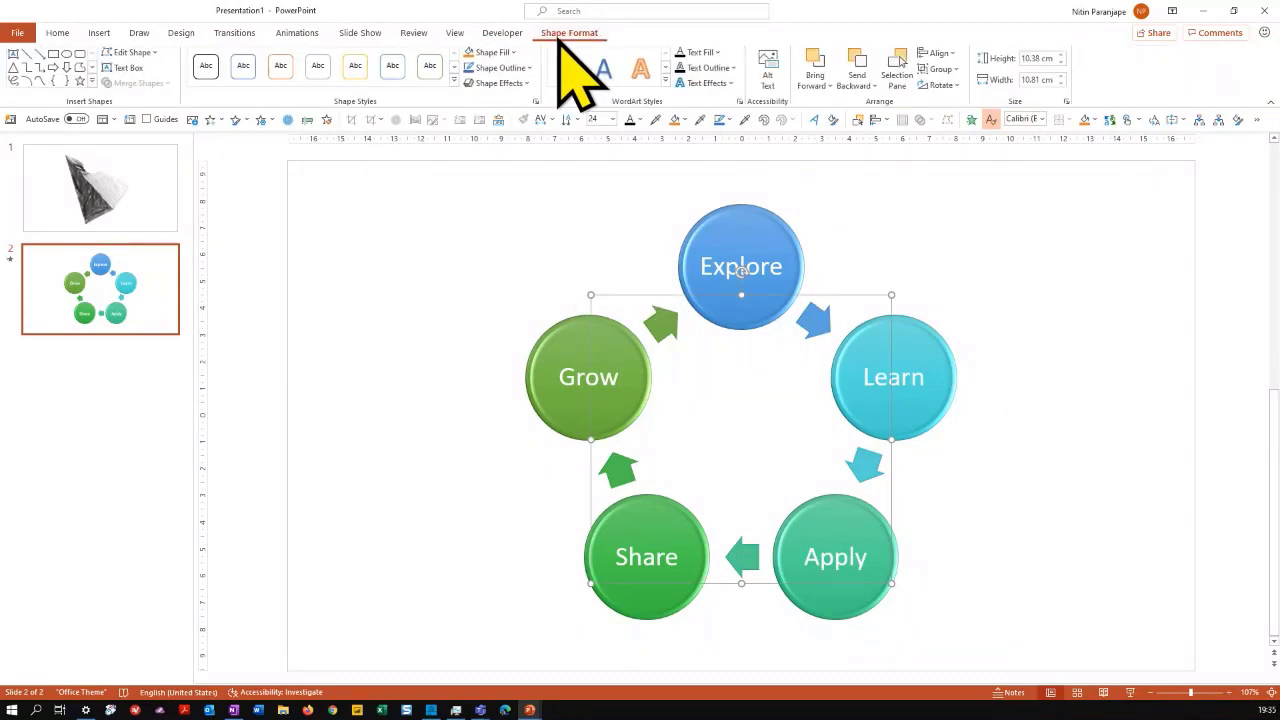
- Add an outer drop shadow to the diagram's circles and arrows, then deselect to check it
{"action": "left_click", "coordinate": [515, 84]}
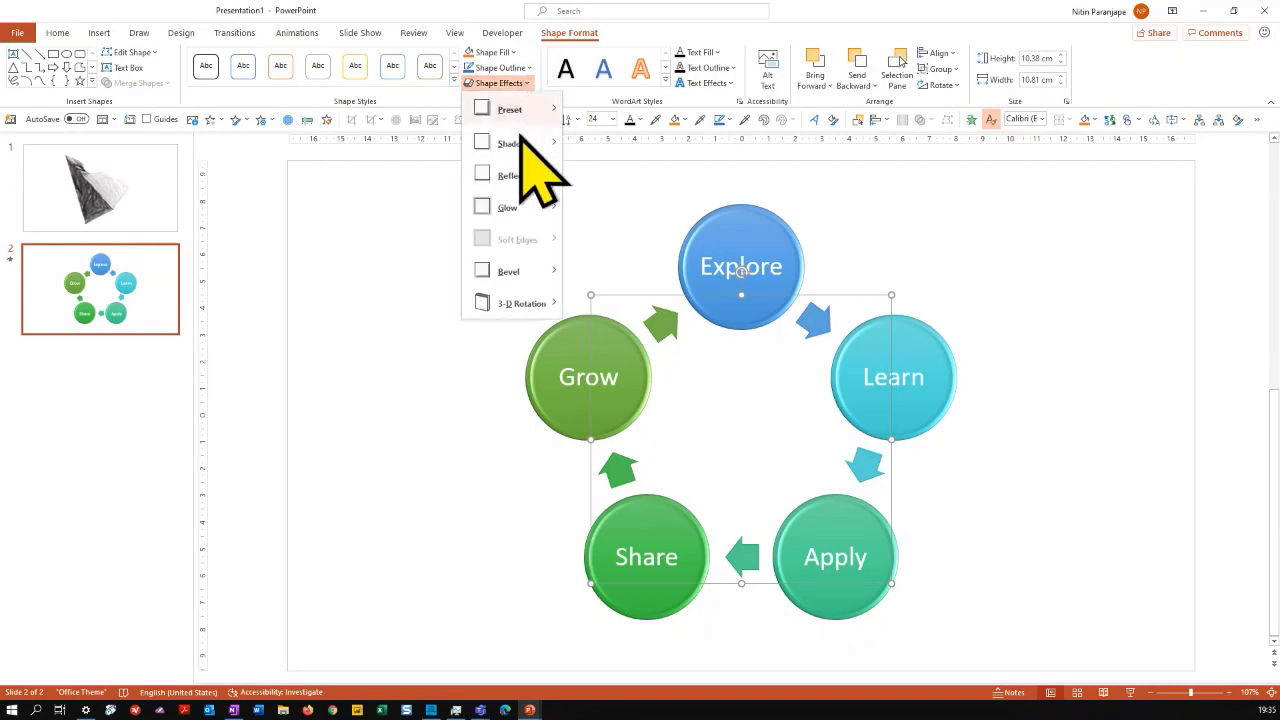
{"action": "mouse_move", "coordinate": [521, 143]}
{"action": "left_click", "coordinate": [585, 268]}
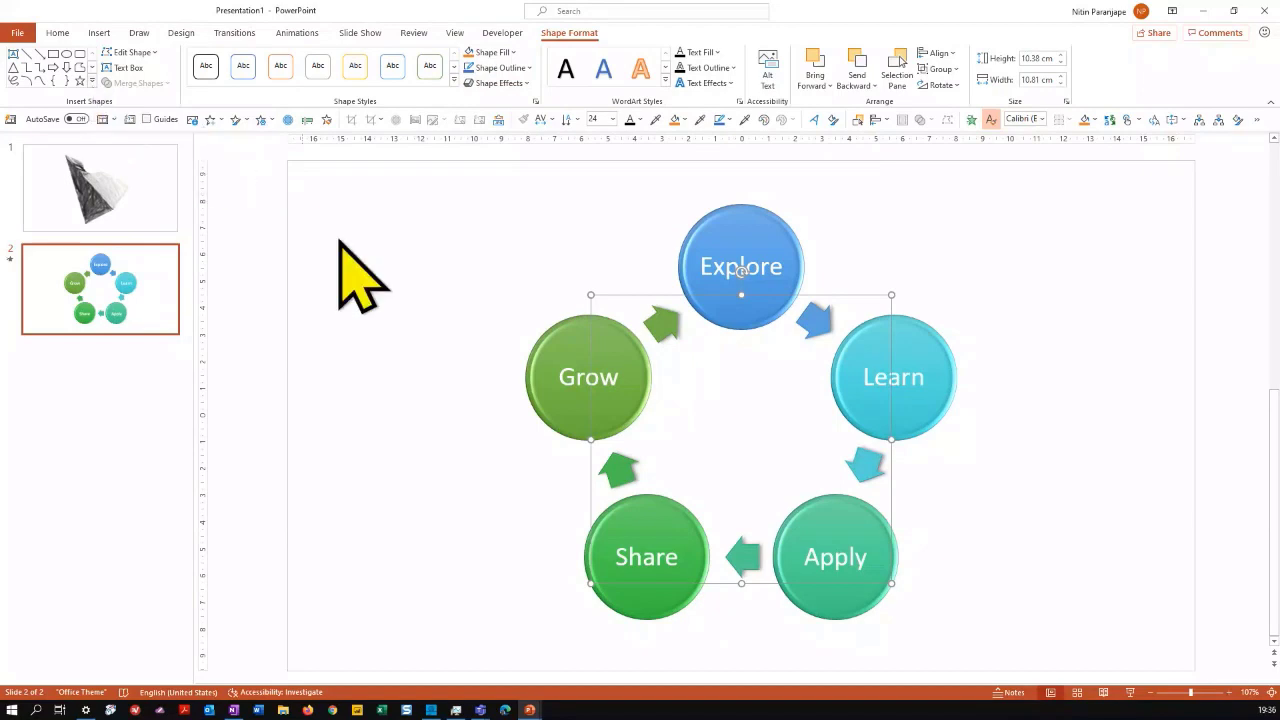
{"action": "left_click", "coordinate": [436, 322]}
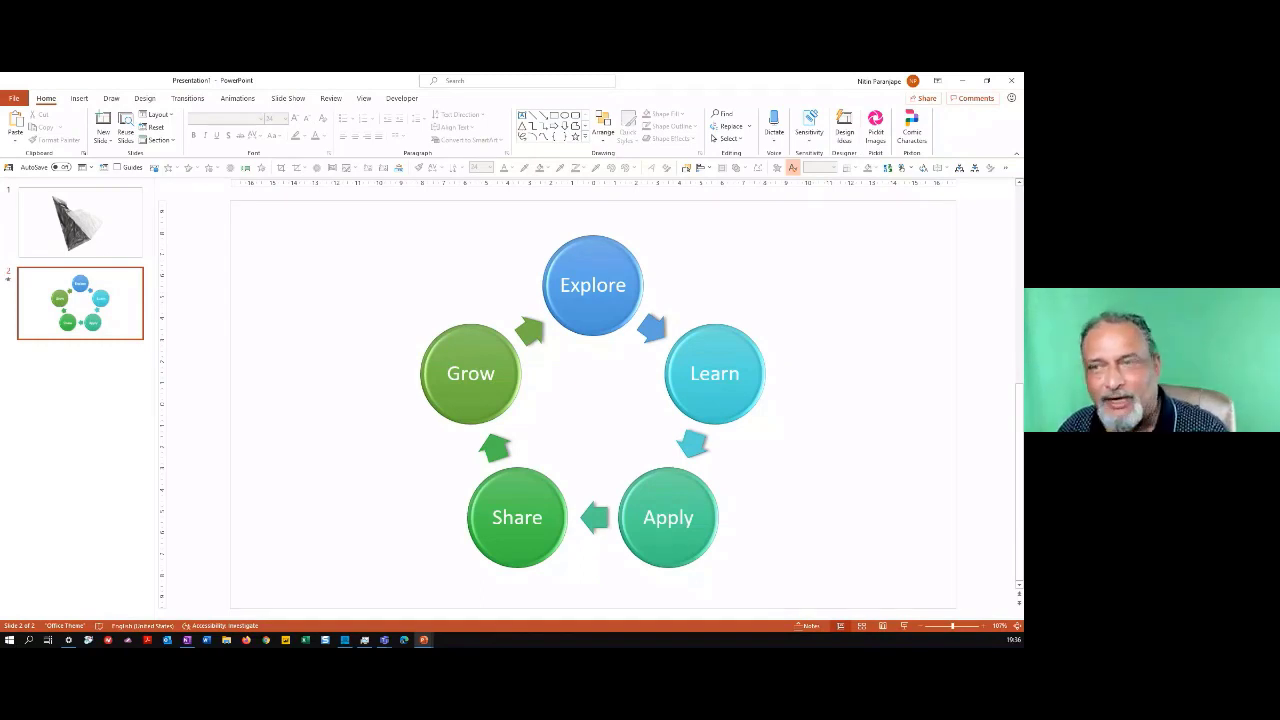
- Insert slide 3 after slide 2 with the bullets Tasks, Questions, Teaching and Teamwork
{"action": "left_click", "coordinate": [113, 450]}
{"action": "key", "text": "Return"}
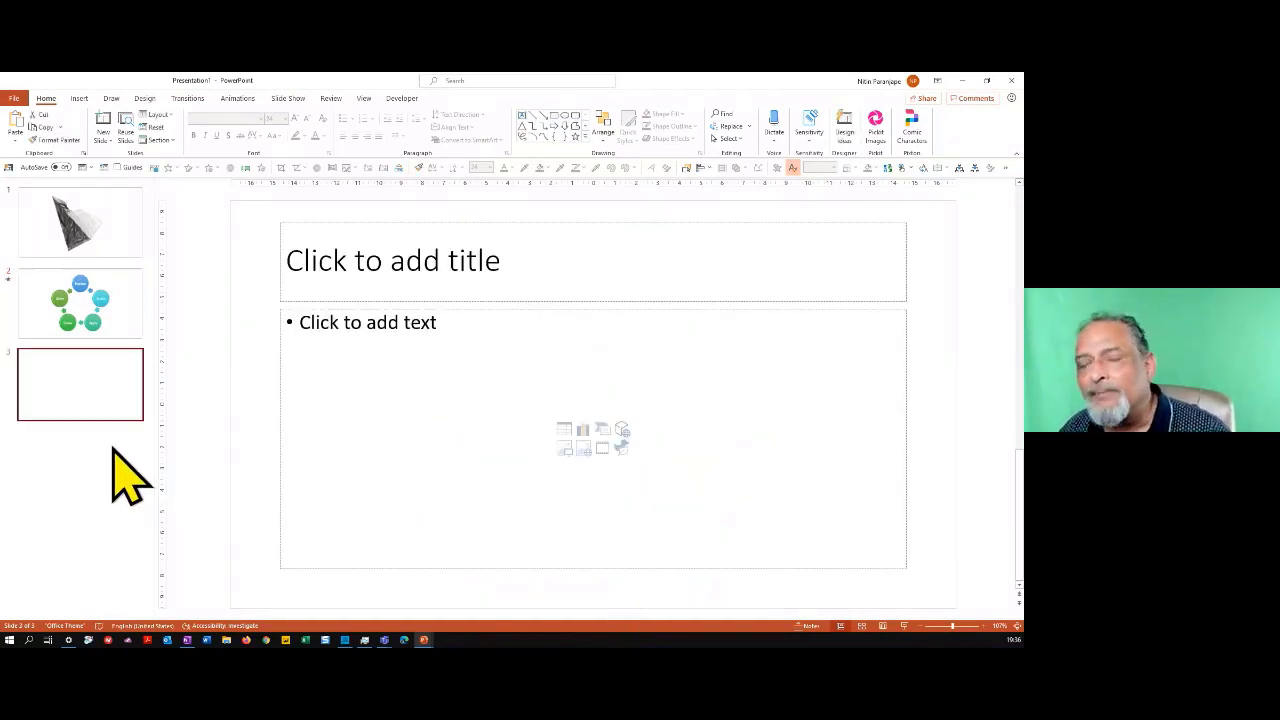
{"action": "left_click", "coordinate": [426, 410]}
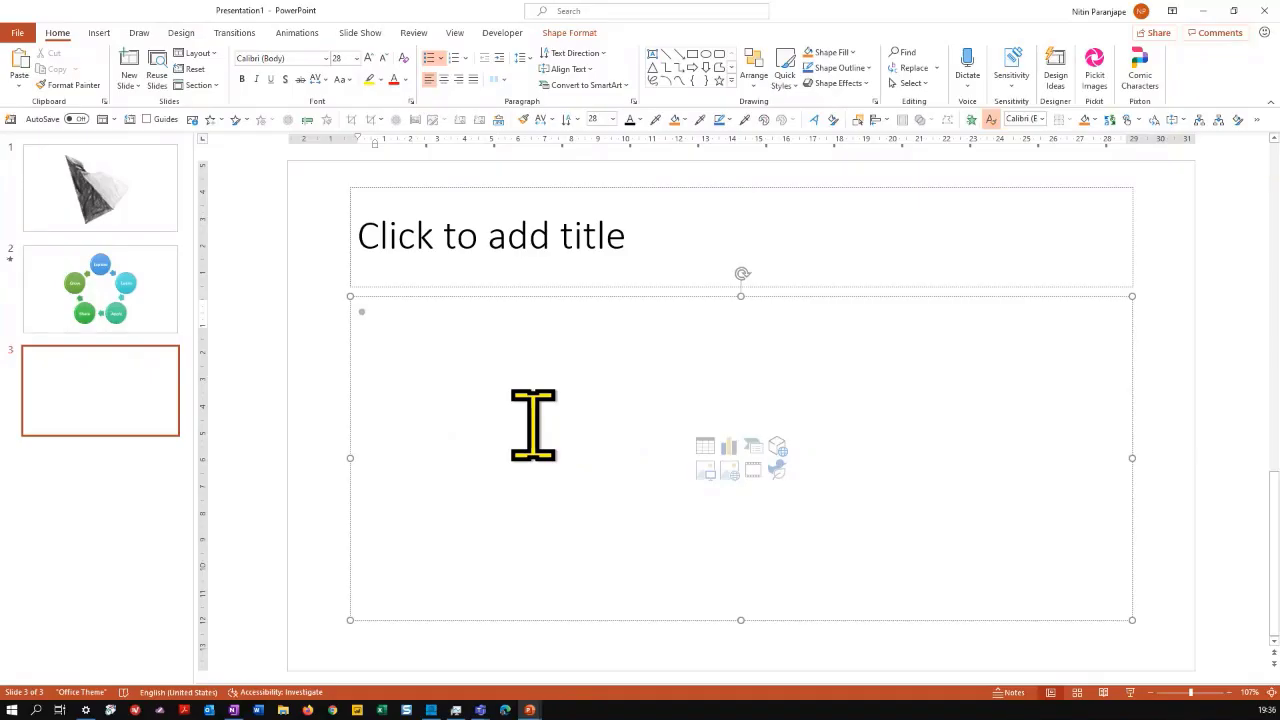
{"action": "type", "text": "Tasks"}
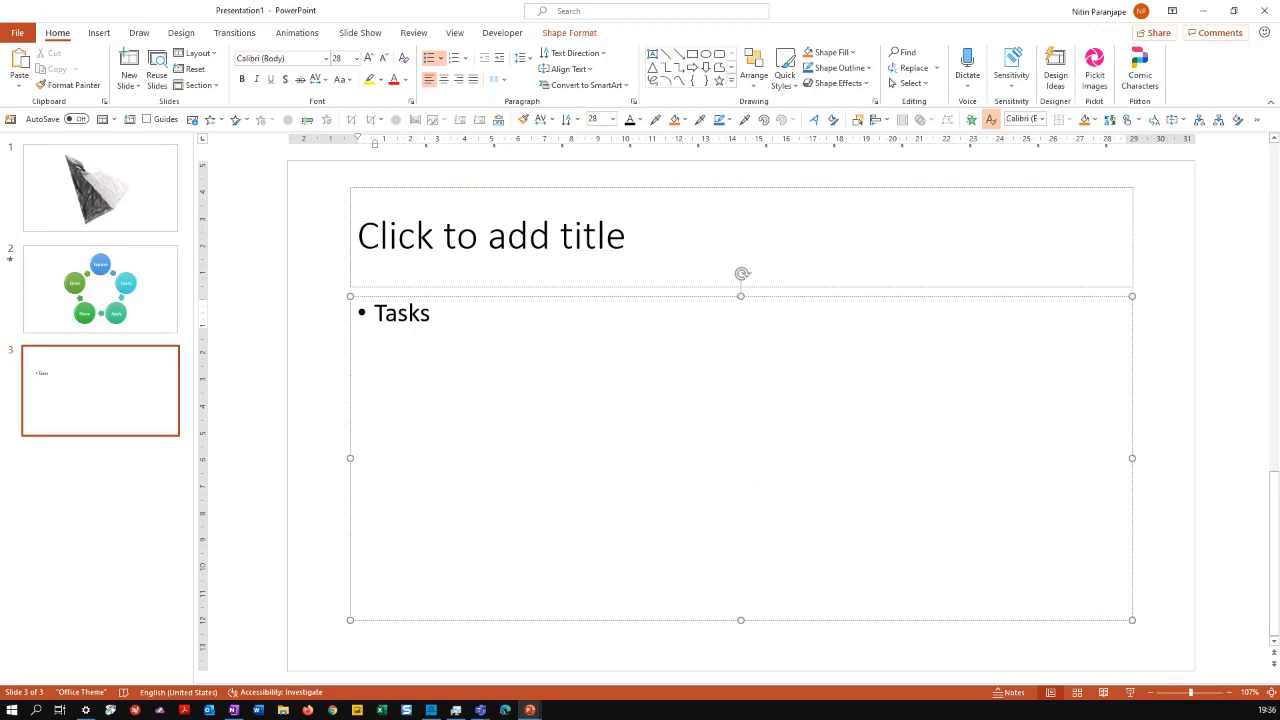
{"action": "key", "text": "Return"}
{"action": "type", "text": "Questions"}
{"action": "key", "text": "Return"}
{"action": "type", "text": "Teaching"}
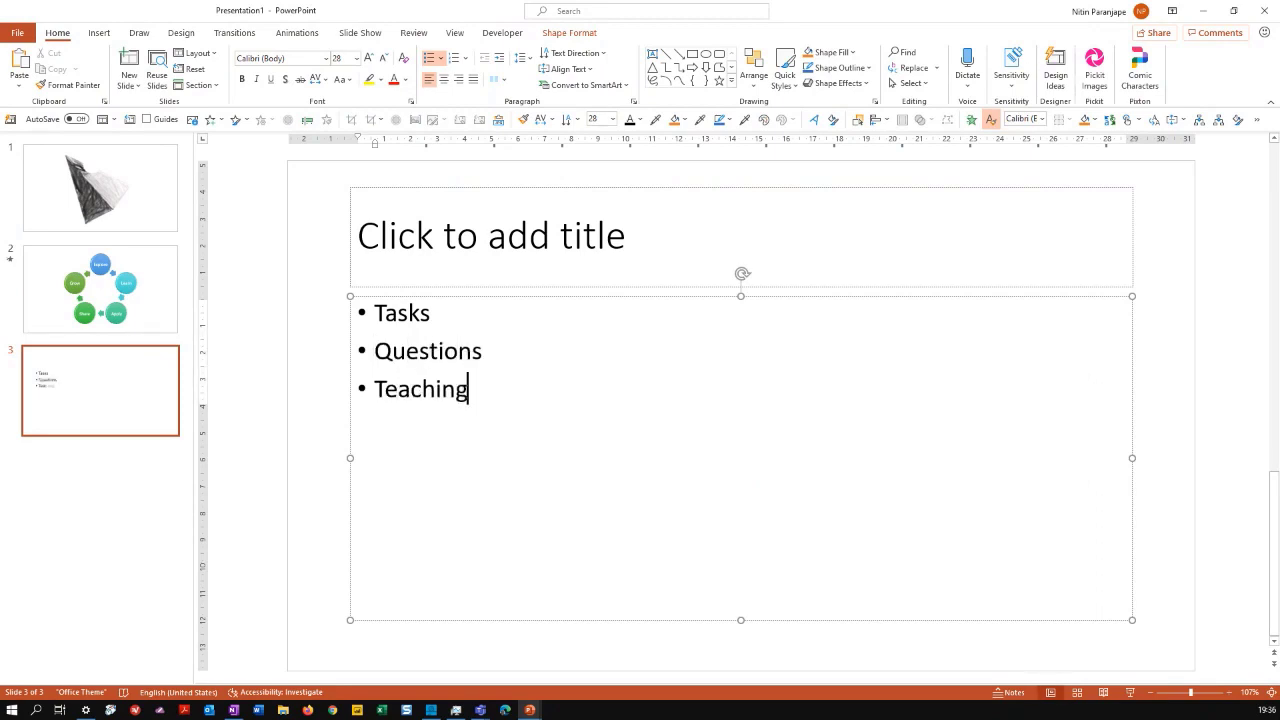
{"action": "key", "text": "Return"}
{"action": "type", "text": "Teamwork"}
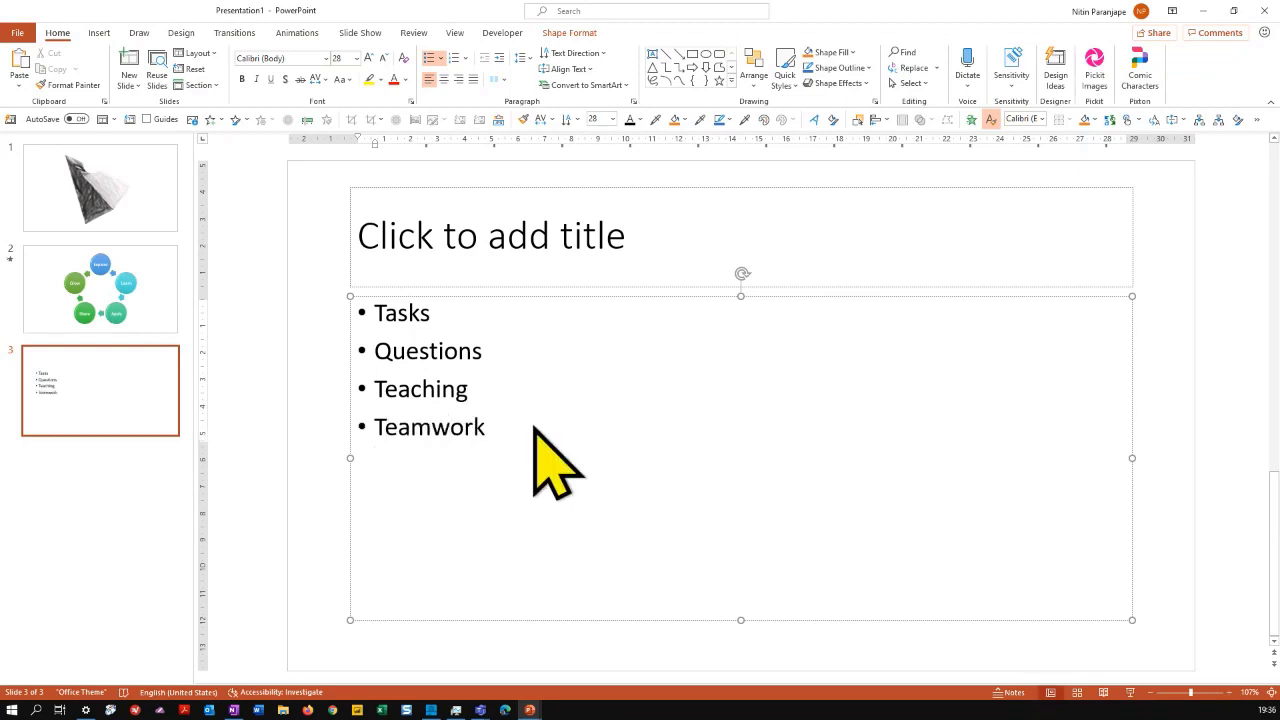
- Preview Convert to SmartArt on the list, cancel it, and bring up the Design themes
{"action": "right_click", "coordinate": [486, 404]}
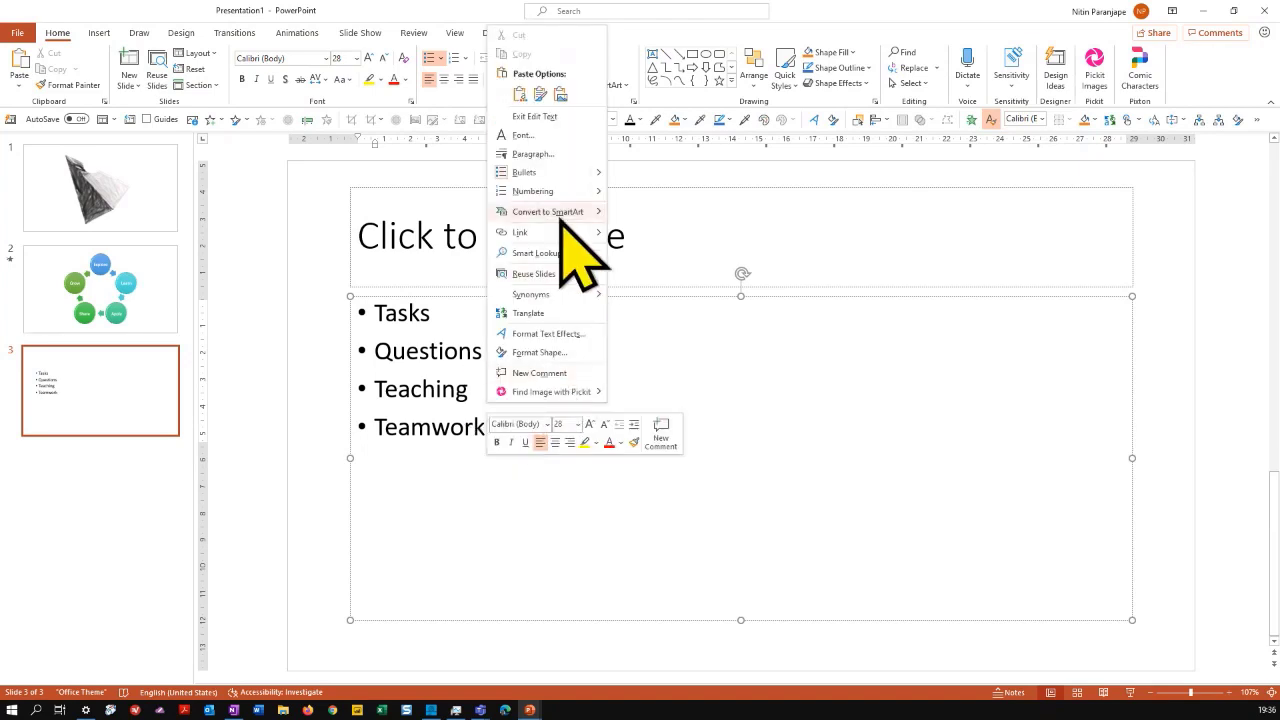
{"action": "mouse_move", "coordinate": [598, 216]}
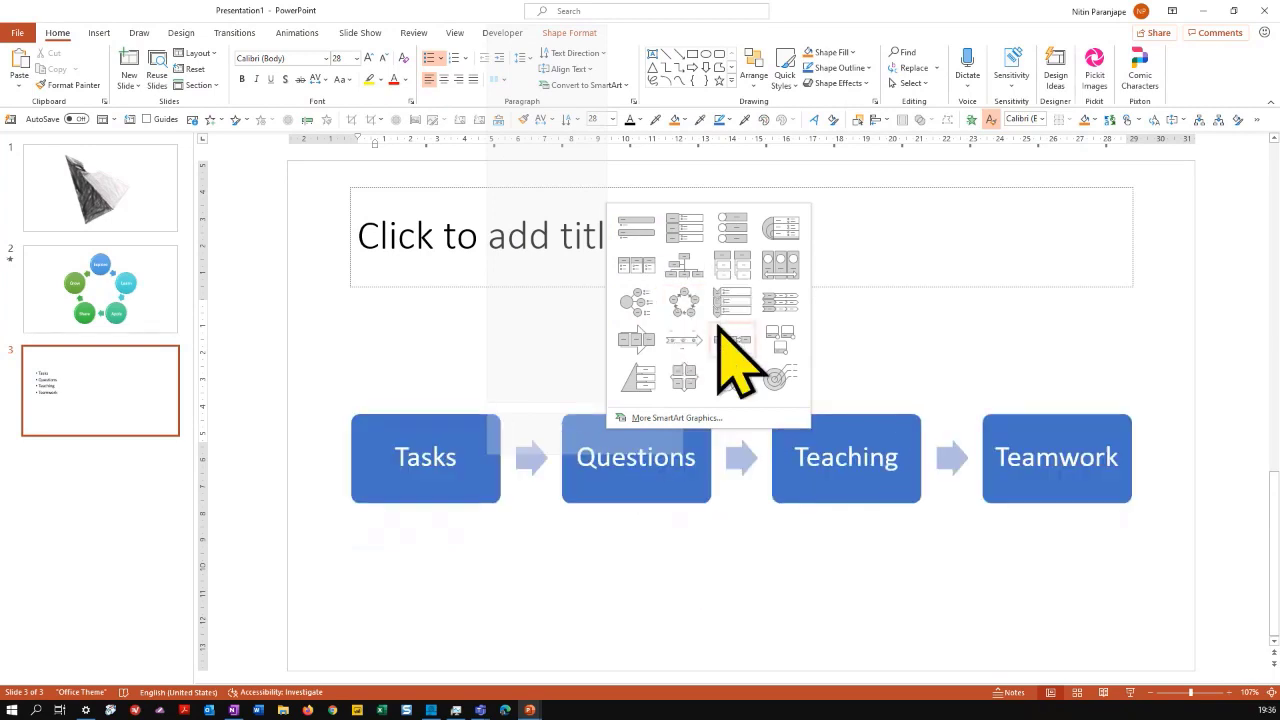
{"action": "key", "text": "Escape"}
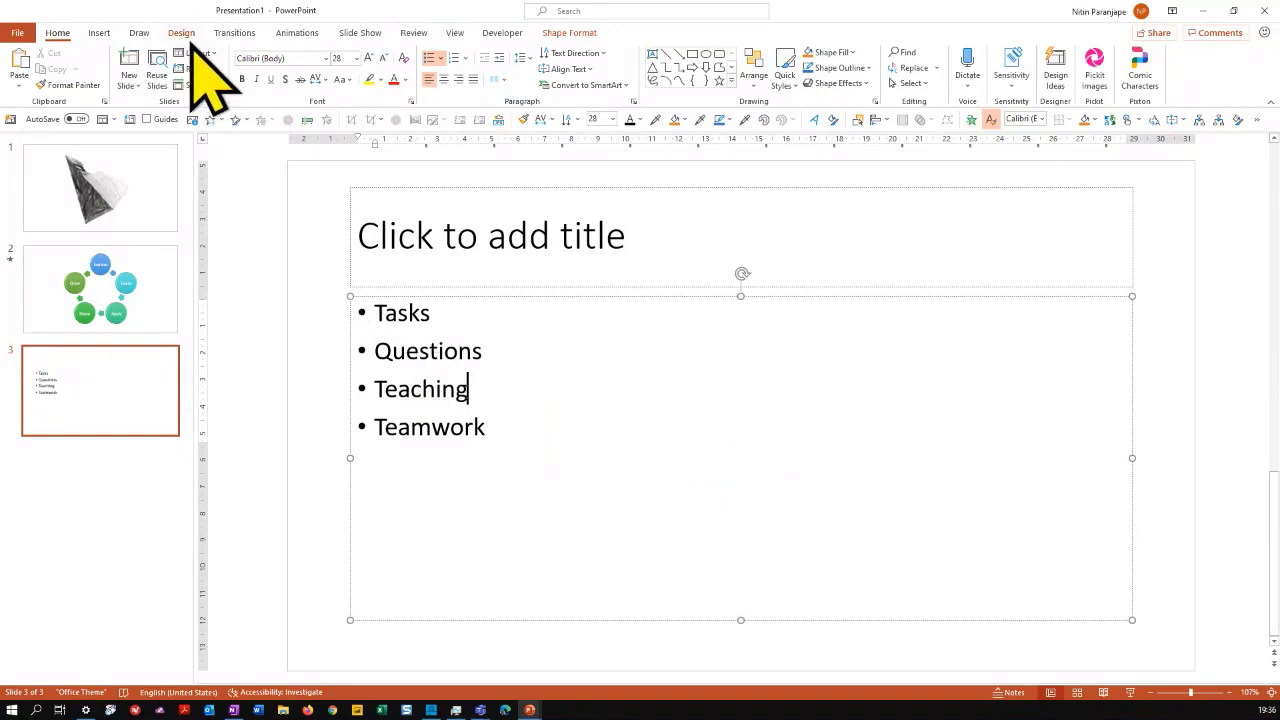
{"action": "left_click", "coordinate": [183, 33]}
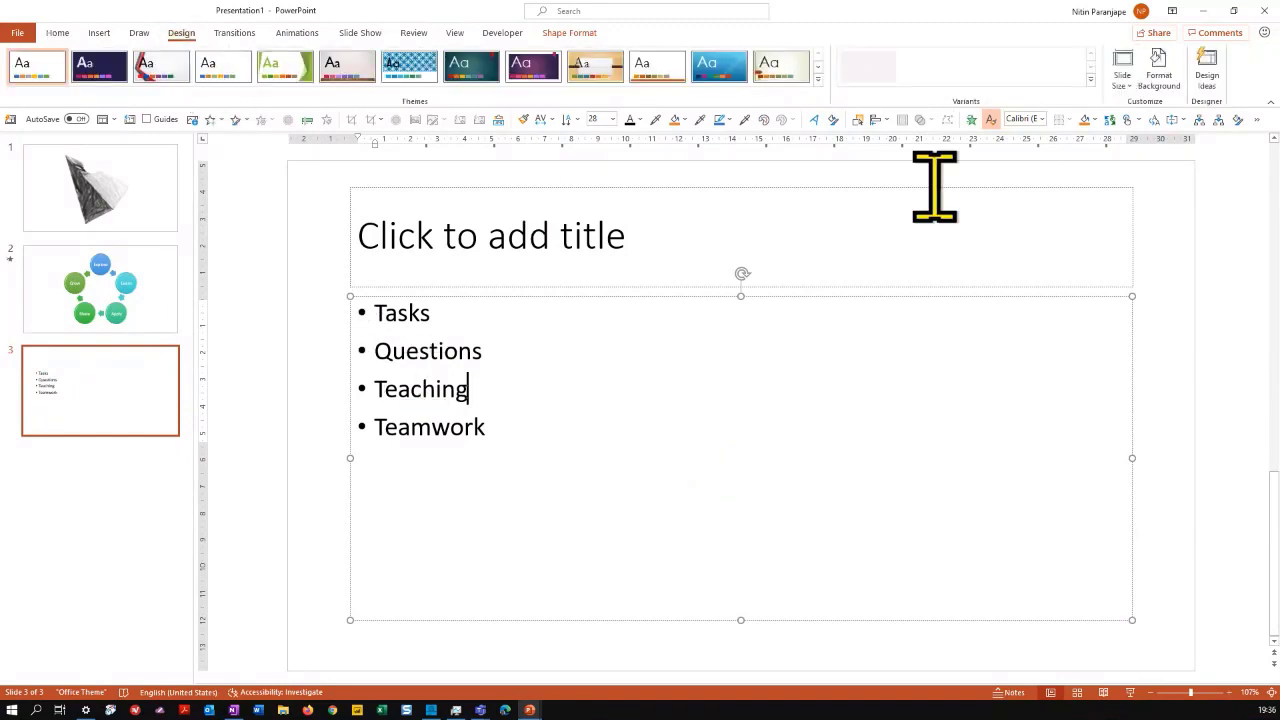
- Apply the four-coloured-icon layout from Design Ideas to slide 3's list
{"action": "left_click", "coordinate": [1208, 80]}
{"action": "left_click", "coordinate": [1208, 80]}
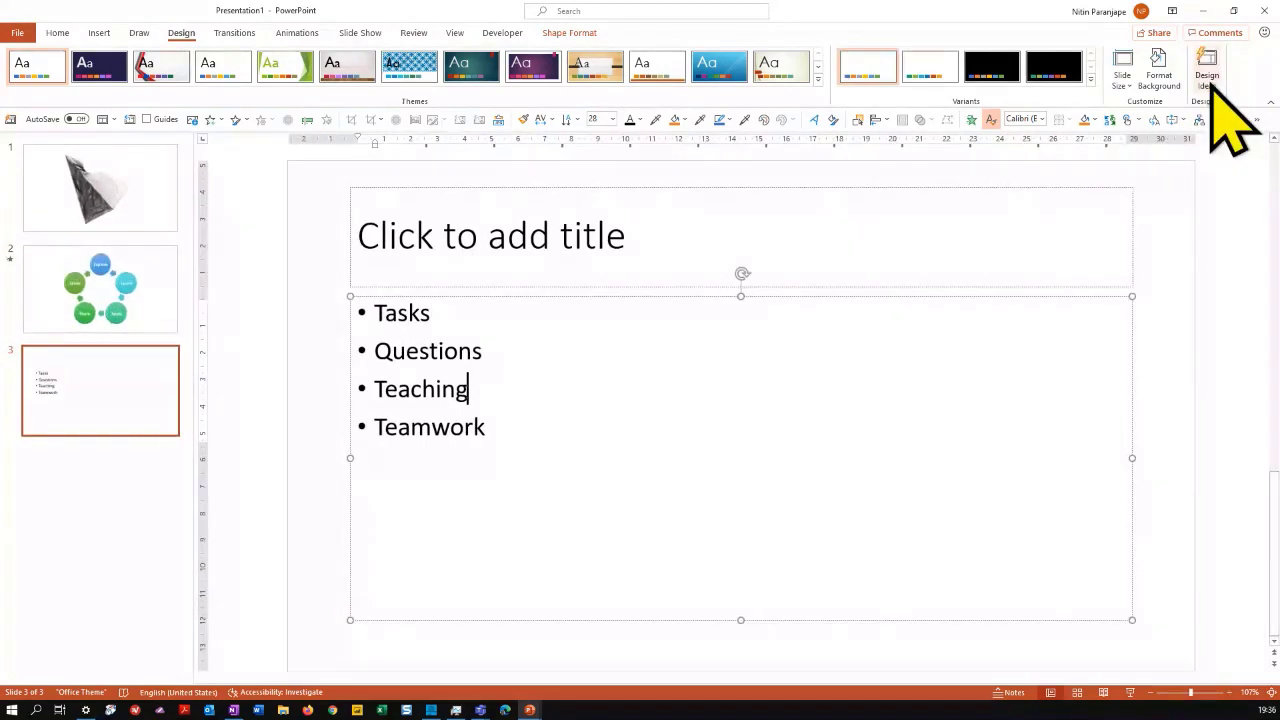
{"action": "left_click", "coordinate": [1208, 80]}
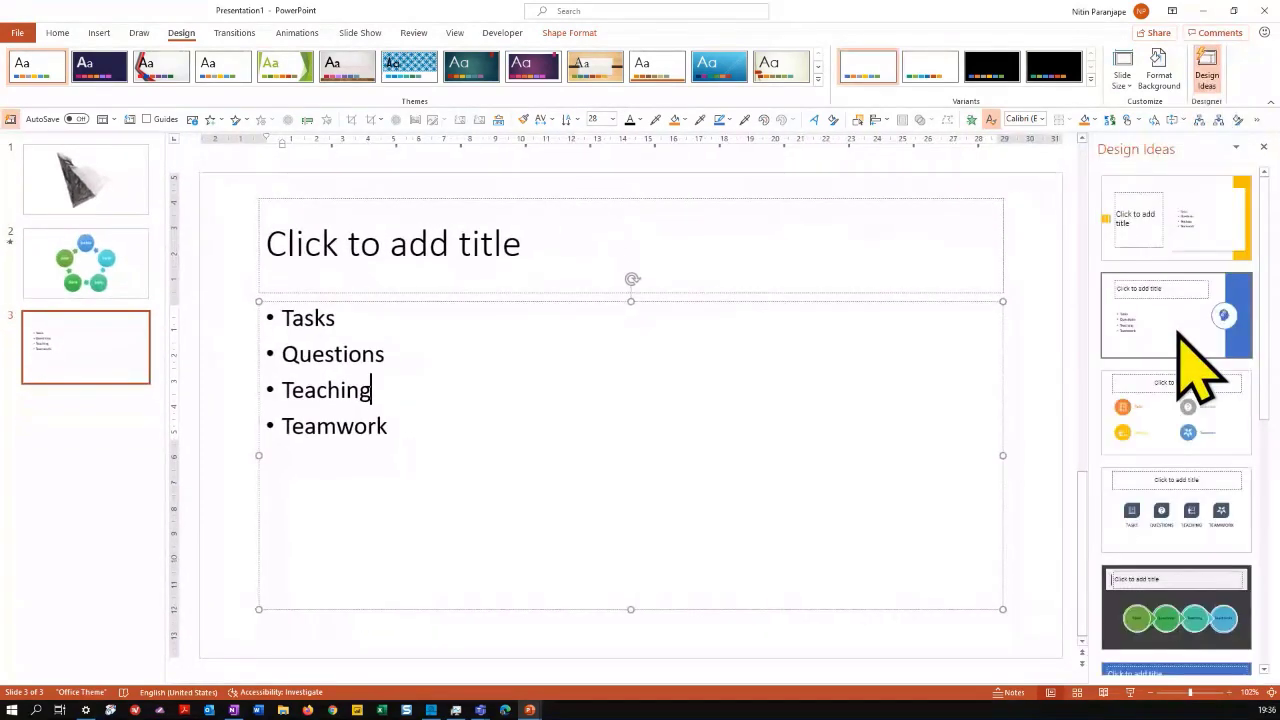
{"action": "left_click", "coordinate": [1176, 414]}
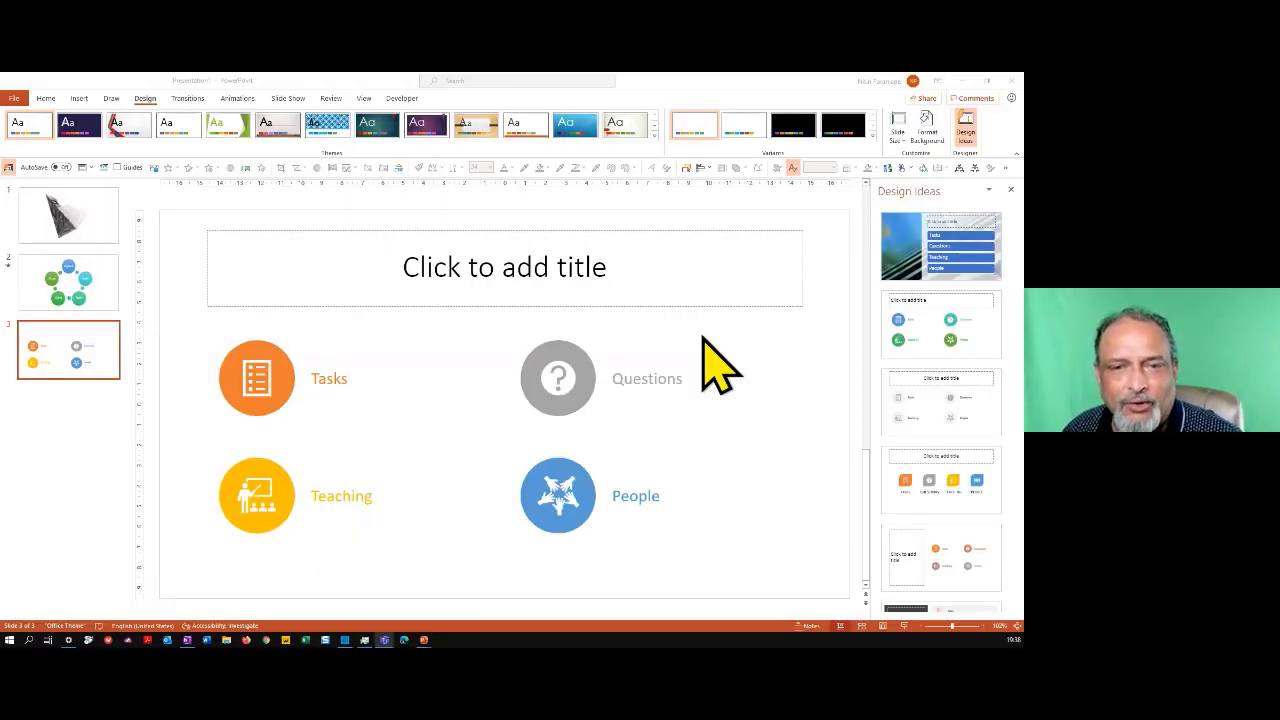
{"action": "left_click", "coordinate": [158, 110]}
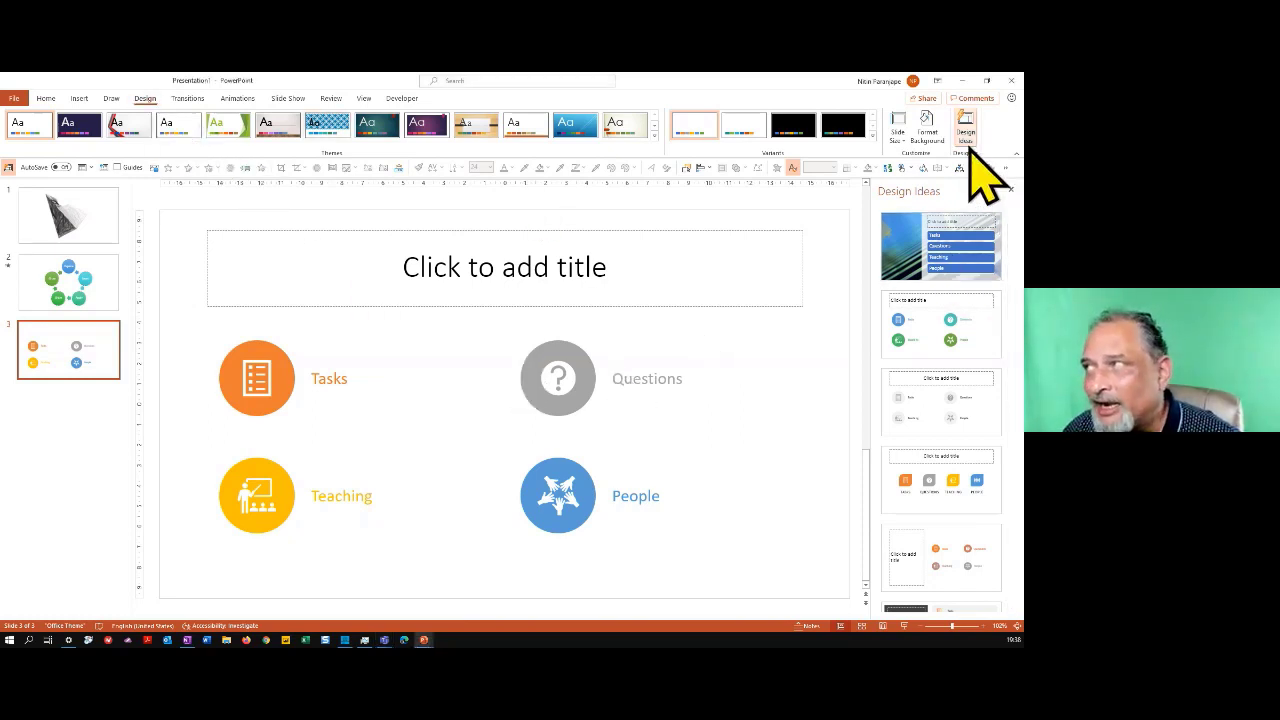
- Review the PowerPoint Designer settings in File > Options and cancel without changes
{"action": "left_click", "coordinate": [18, 100]}
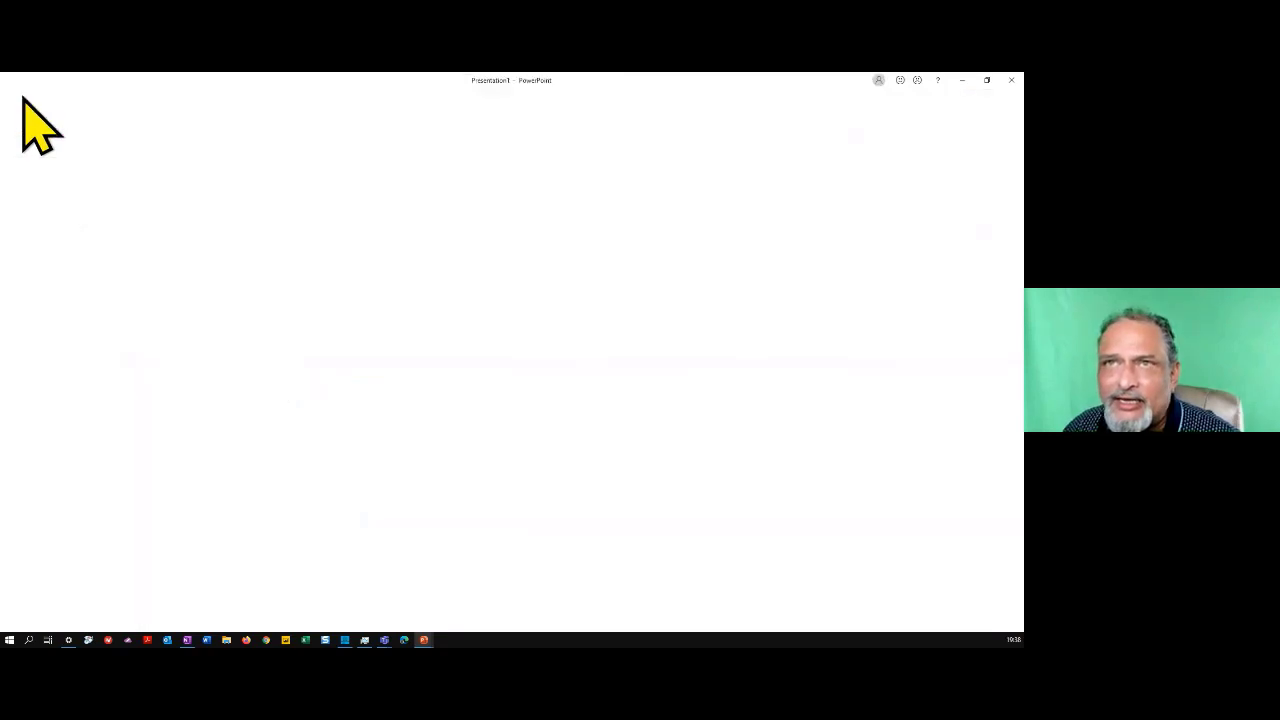
{"action": "left_click", "coordinate": [34, 613]}
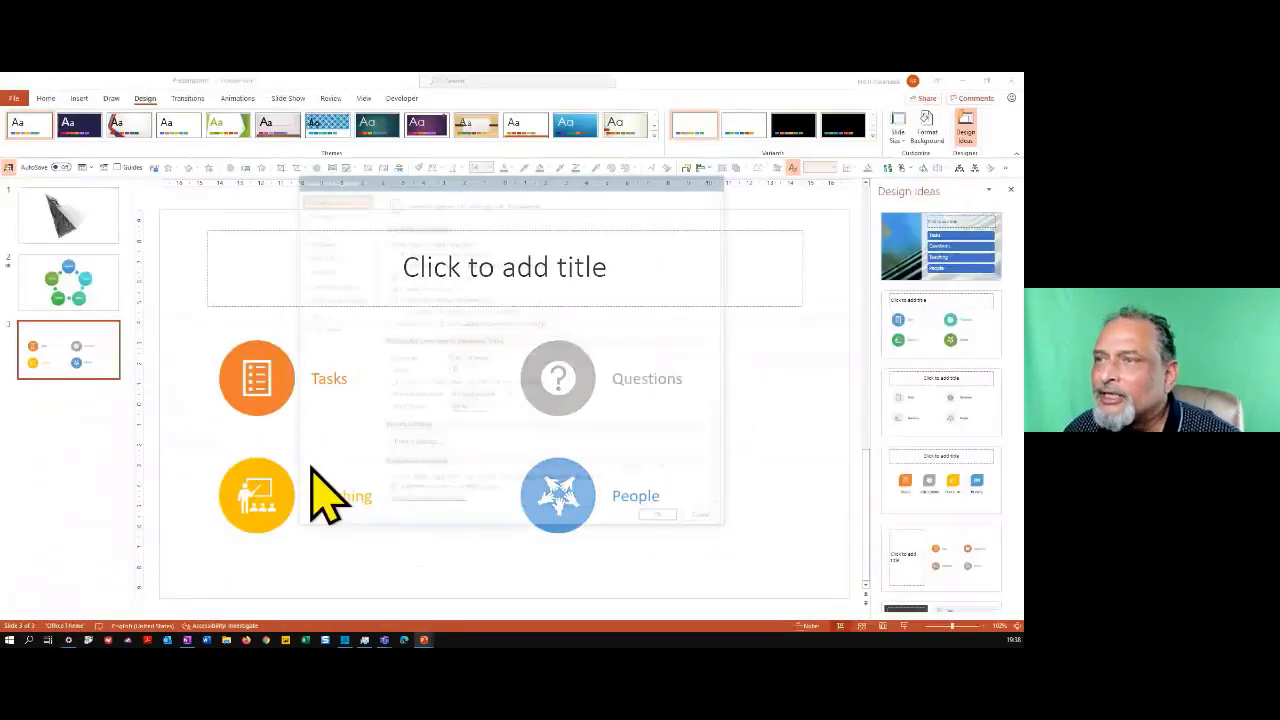
{"action": "scroll", "coordinate": [497, 471], "scroll_direction": "down", "scroll_amount": 3}
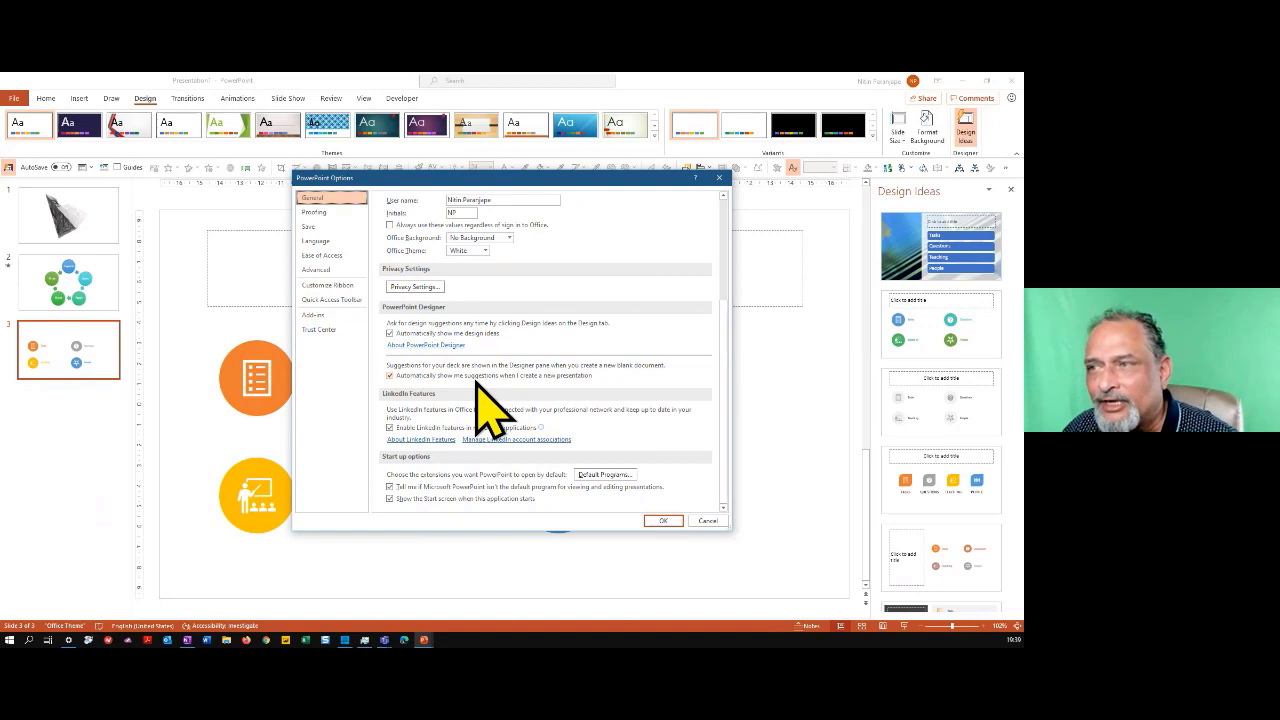
{"action": "left_click", "coordinate": [700, 521]}
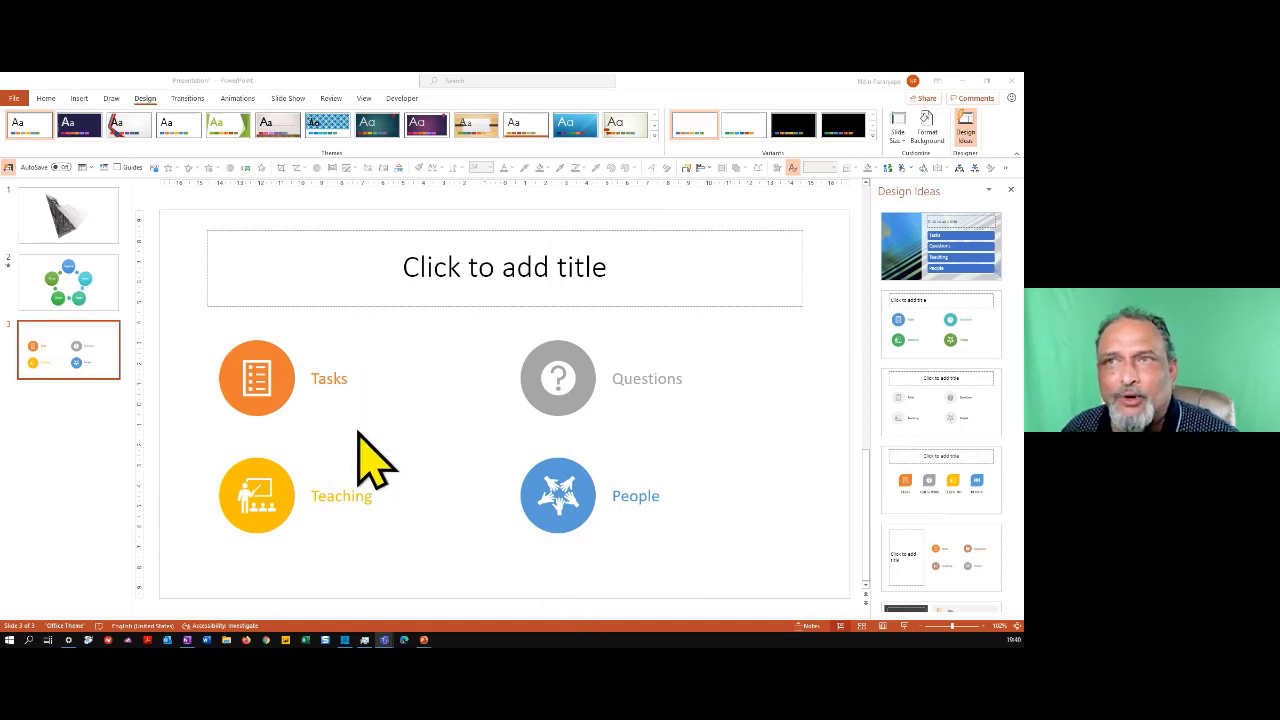
- Open the File backstage Home page showing new templates and the Recent list, including 'custom show 2020.pptx'
{"action": "left_click", "coordinate": [16, 99]}
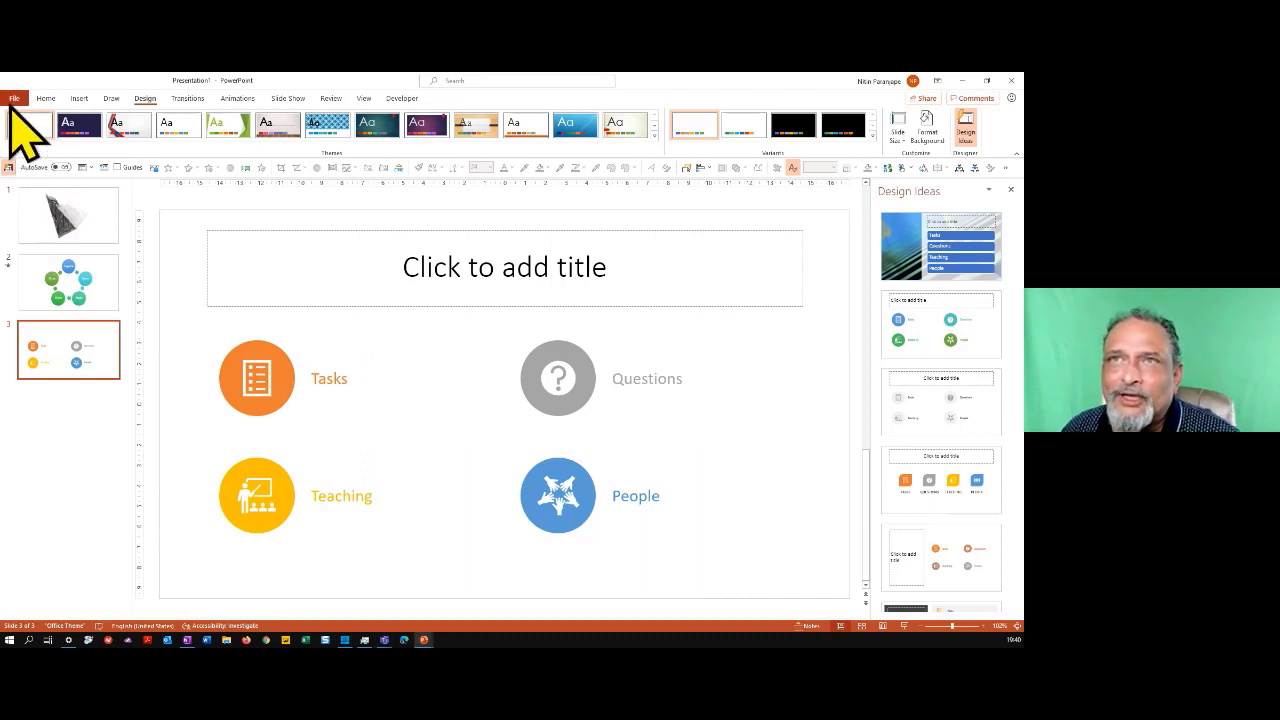
{"action": "left_click", "coordinate": [14, 100]}
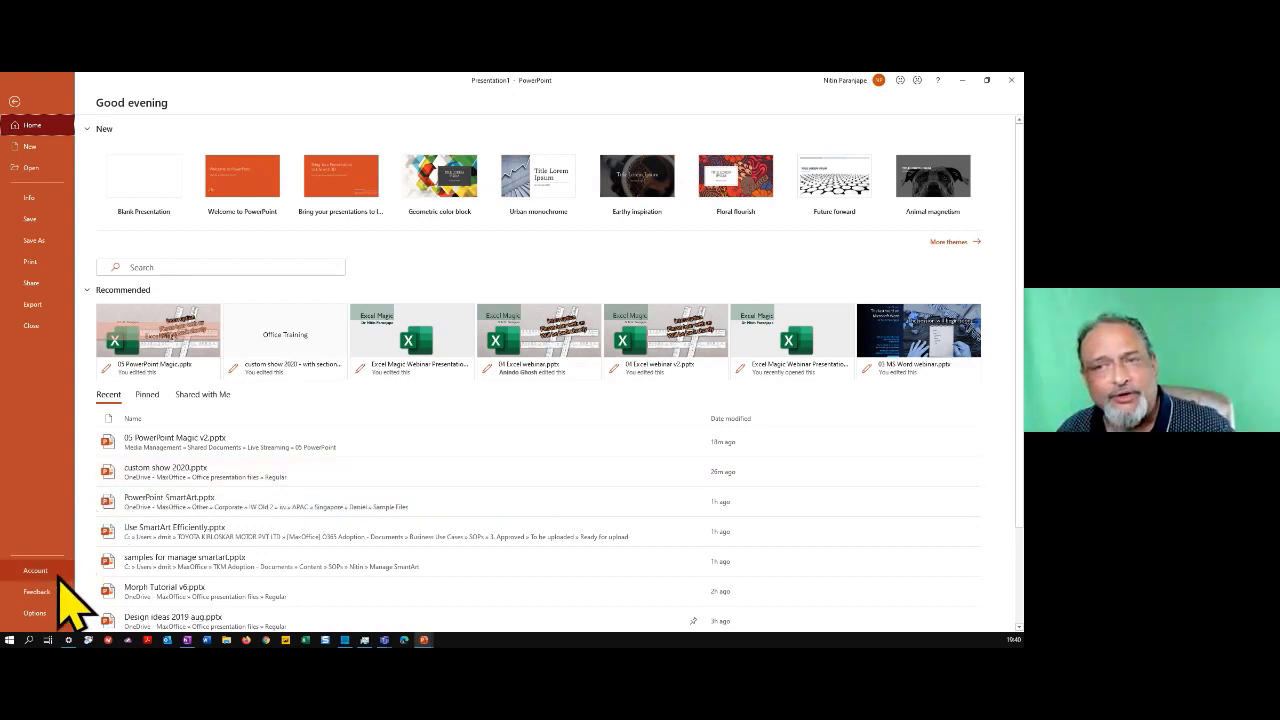
- View the Account information page in the File backstage
{"action": "left_click", "coordinate": [58, 576]}
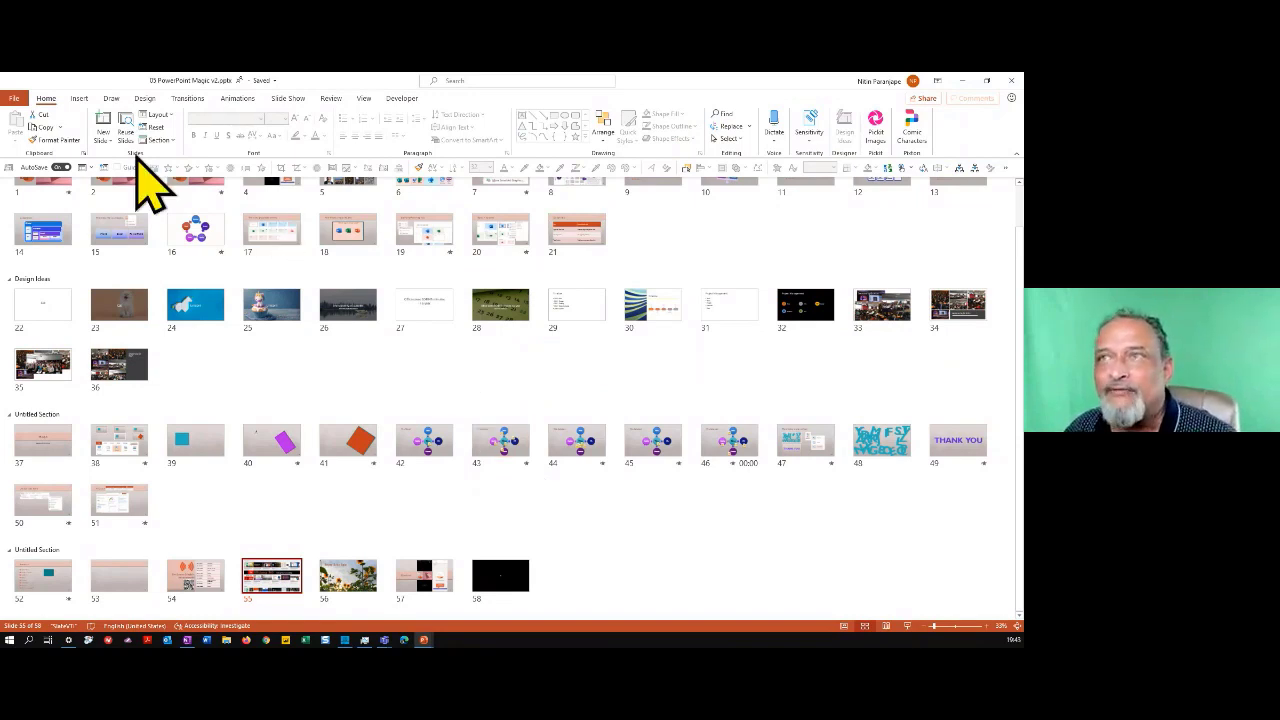
- Open slide 17 for editing and preview the Shapes gallery without adding a shape
{"action": "double_click", "coordinate": [268, 229]}
{"action": "left_click", "coordinate": [586, 136]}
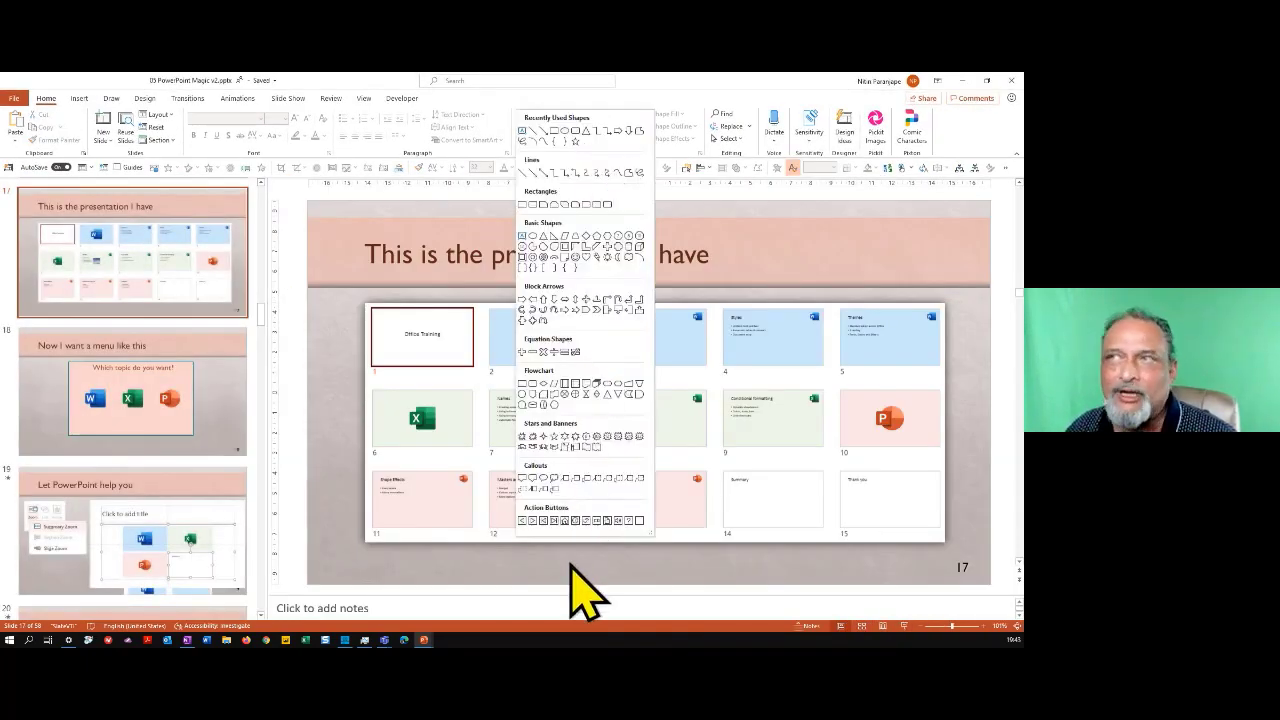
{"action": "left_click", "coordinate": [295, 231]}
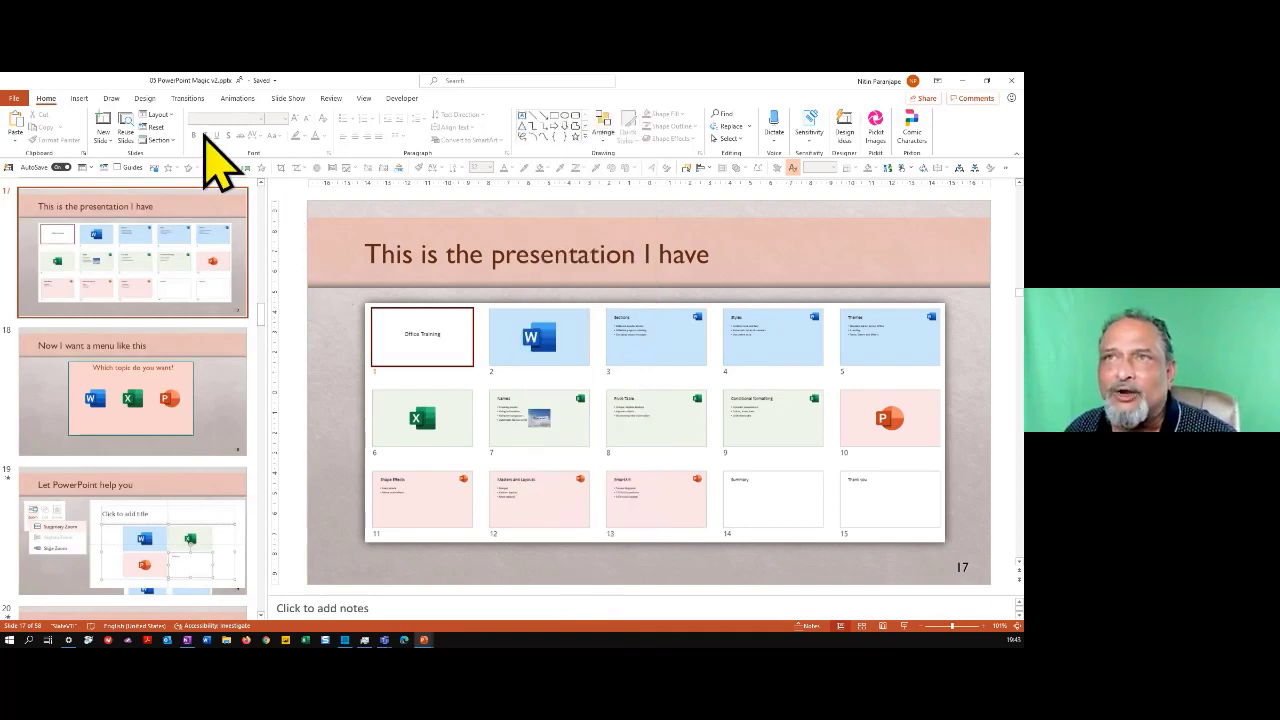
- Preview the stock Icons library on the Insert tab, closing it without inserting anything
{"action": "left_click", "coordinate": [80, 99]}
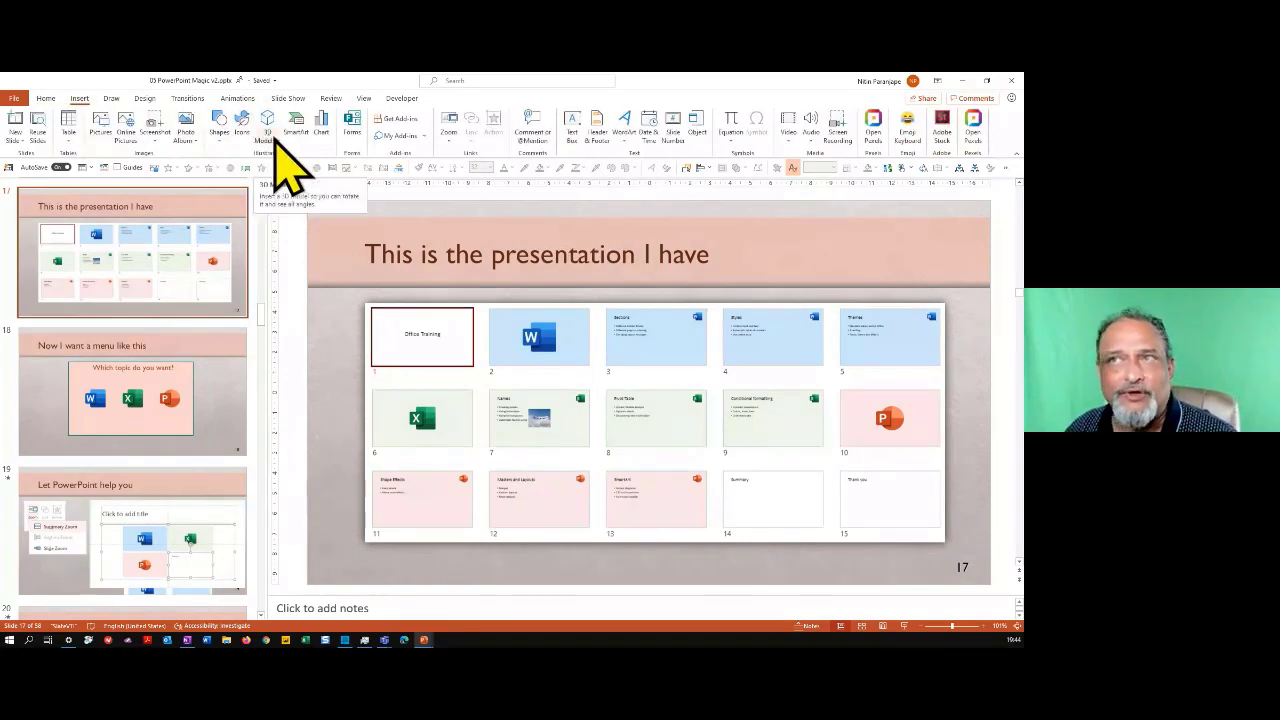
{"action": "left_click", "coordinate": [267, 142]}
{"action": "left_click", "coordinate": [262, 170]}
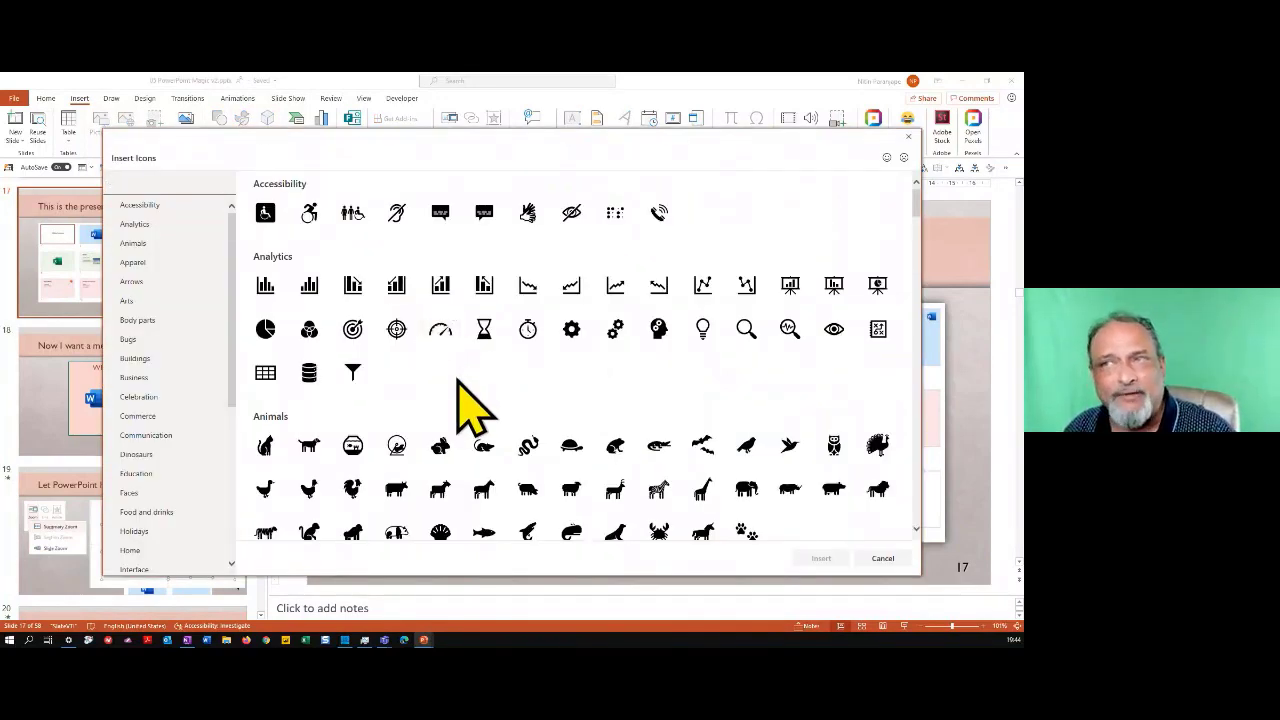
{"action": "key", "text": "Escape"}
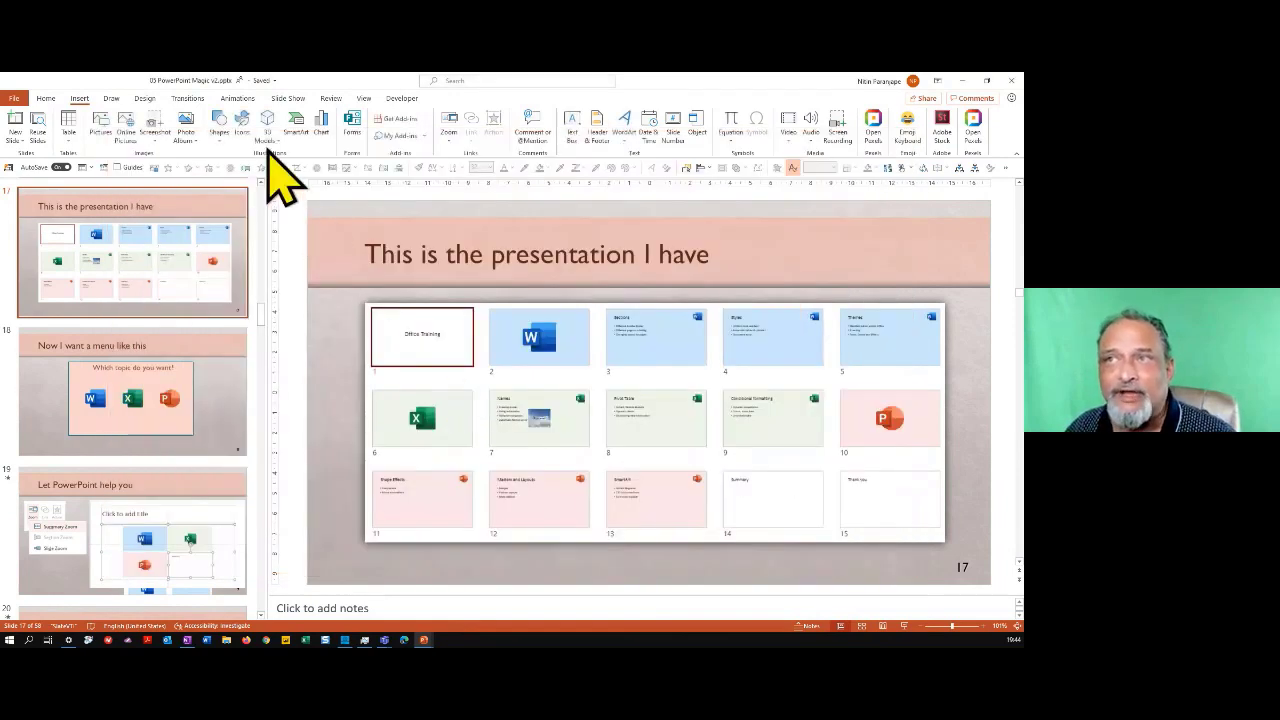
- Preview the online 3D Models library, closing it without inserting a model
{"action": "left_click", "coordinate": [267, 140]}
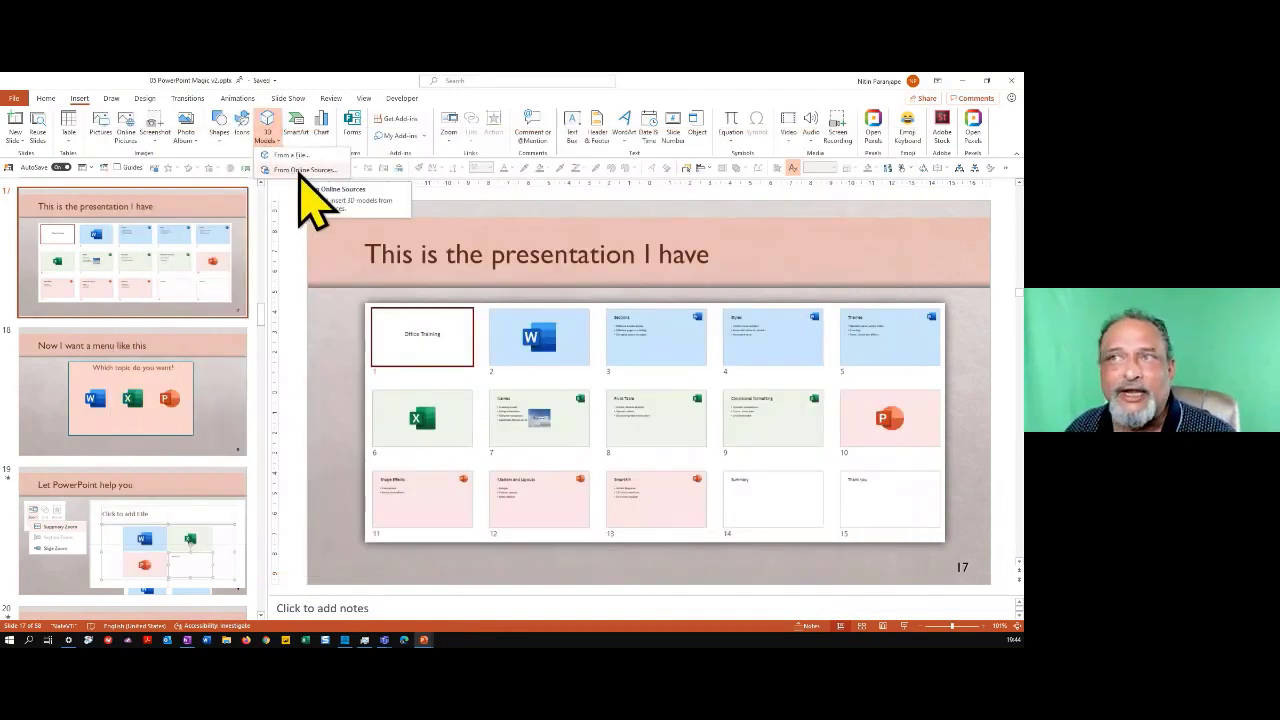
{"action": "left_click", "coordinate": [298, 171]}
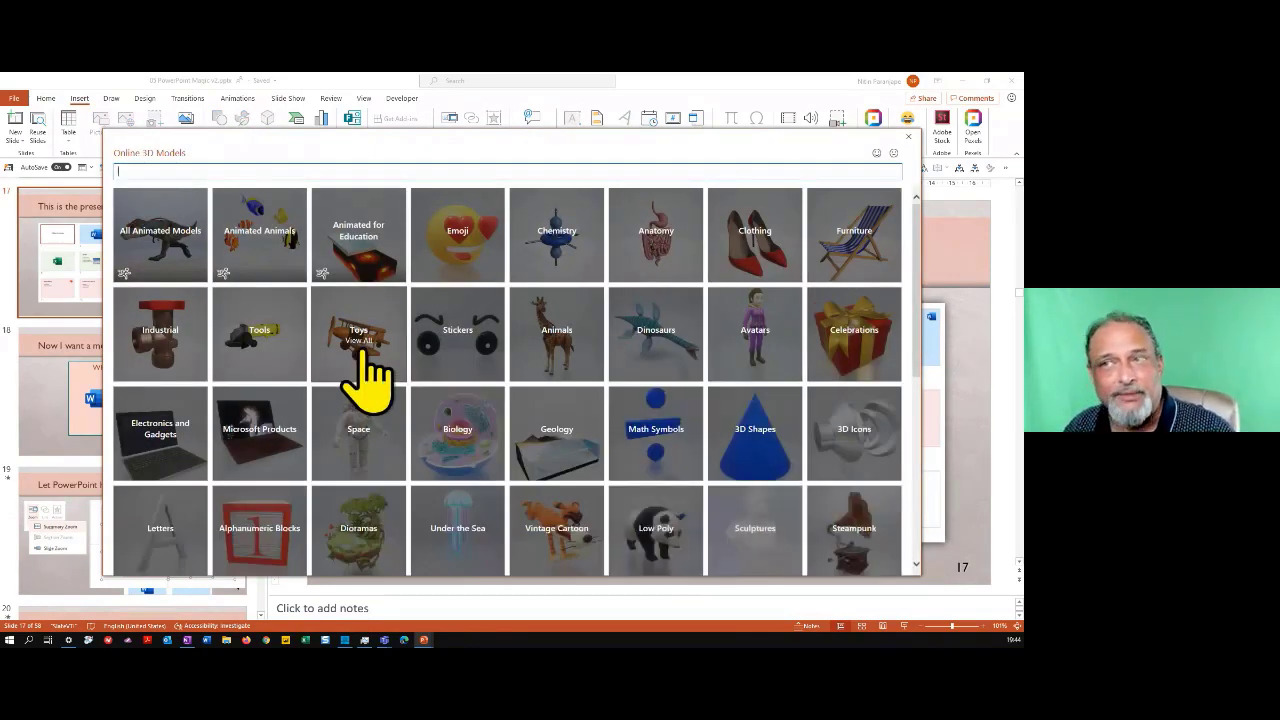
{"action": "key", "text": "Escape"}
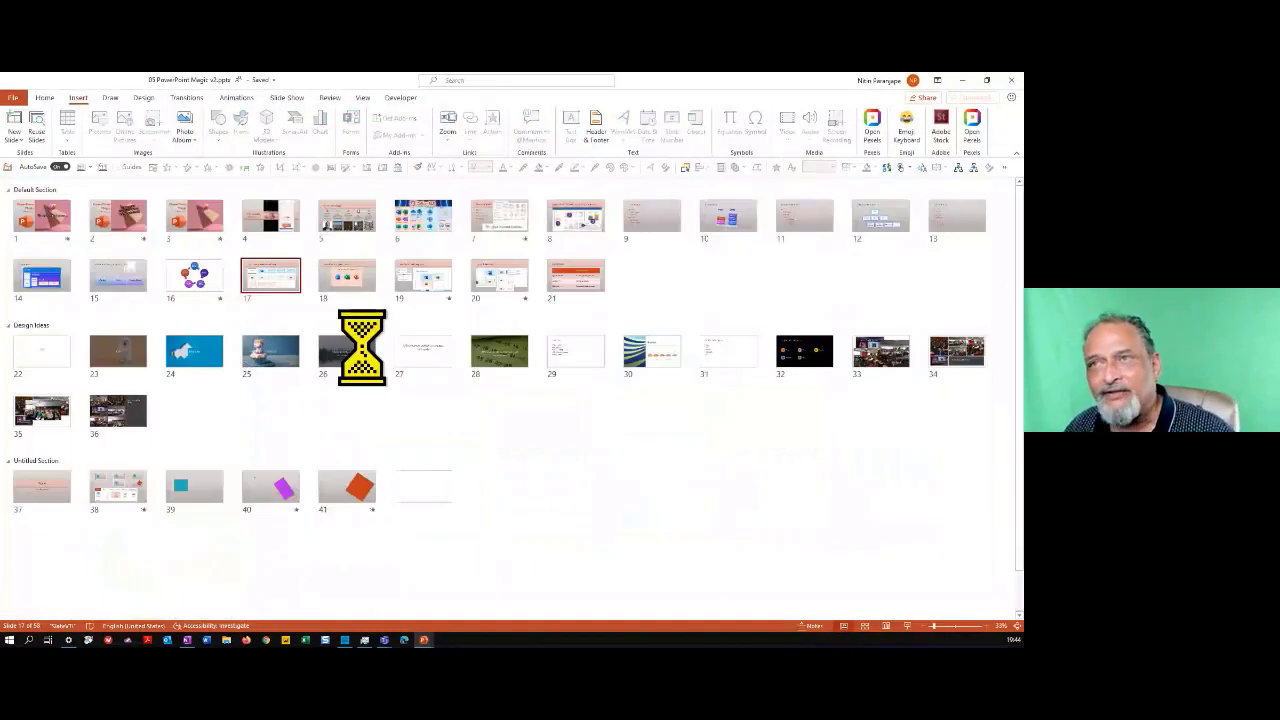
- Run the slide show from slide 3 in Slide Sorter, then scroll to the last section with slides 52–58
{"action": "left_click", "coordinate": [205, 230]}
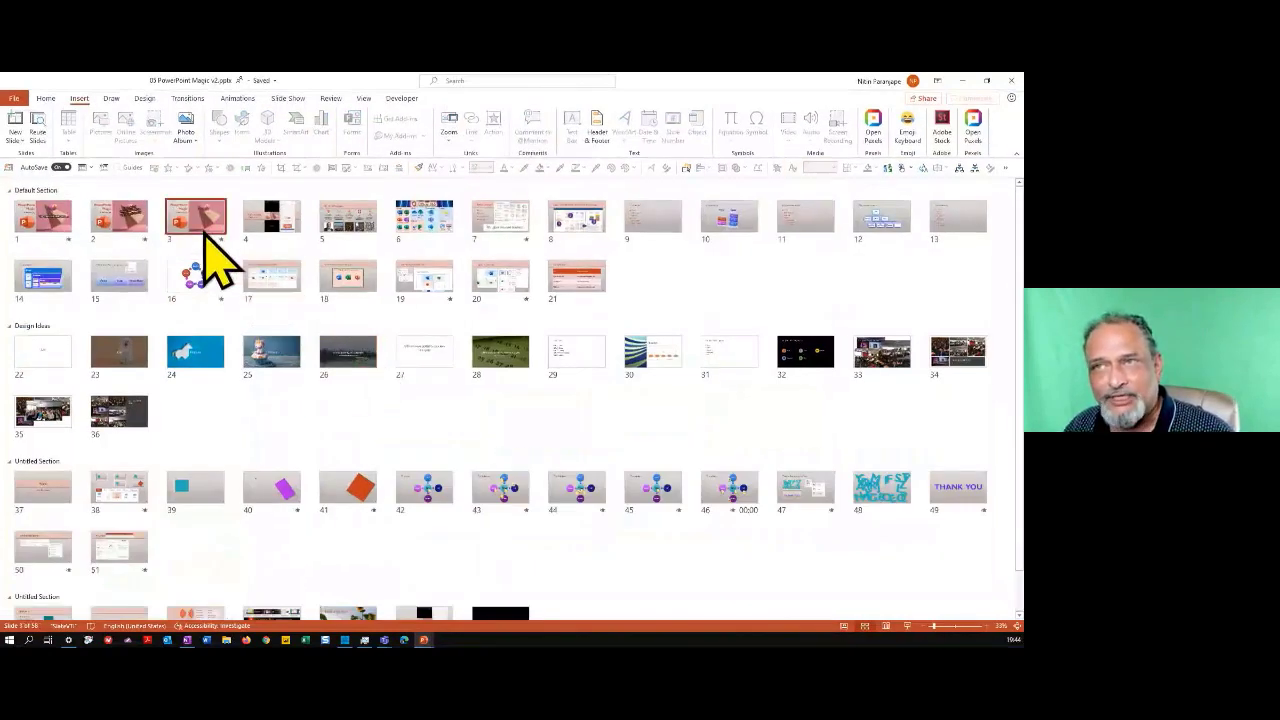
{"action": "left_click", "coordinate": [907, 627]}
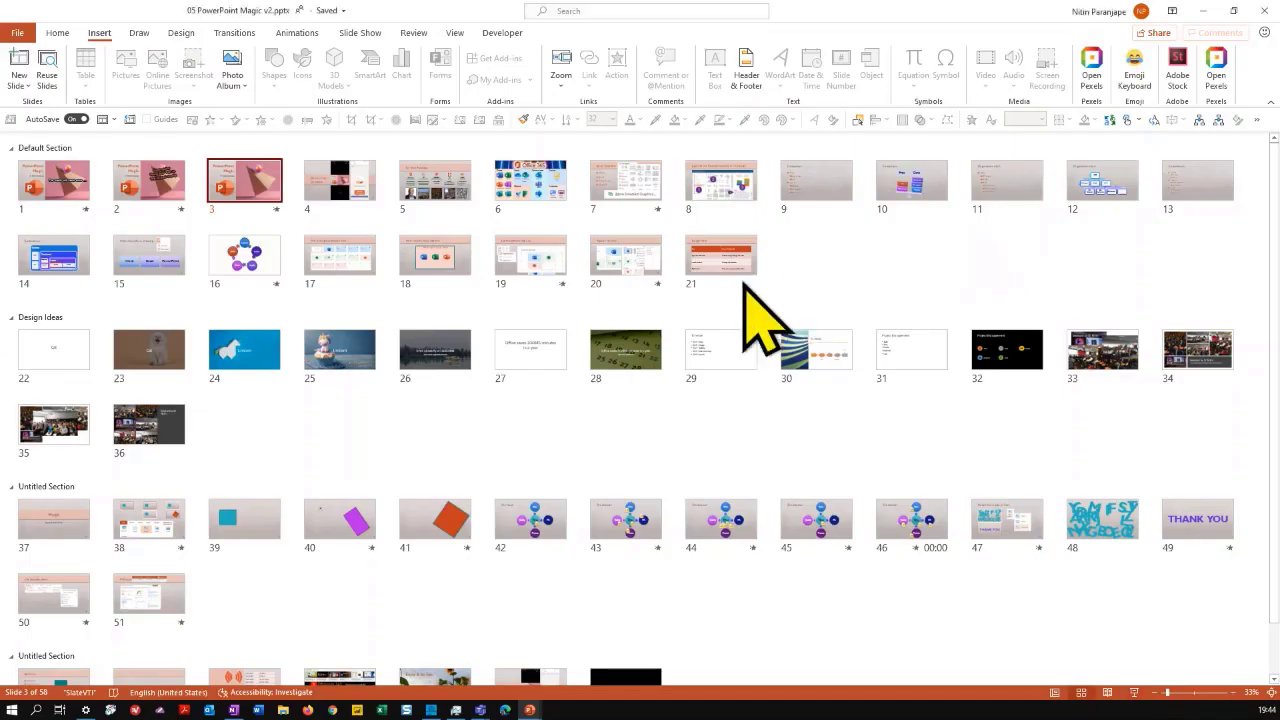
{"action": "left_click", "coordinate": [600, 390]}
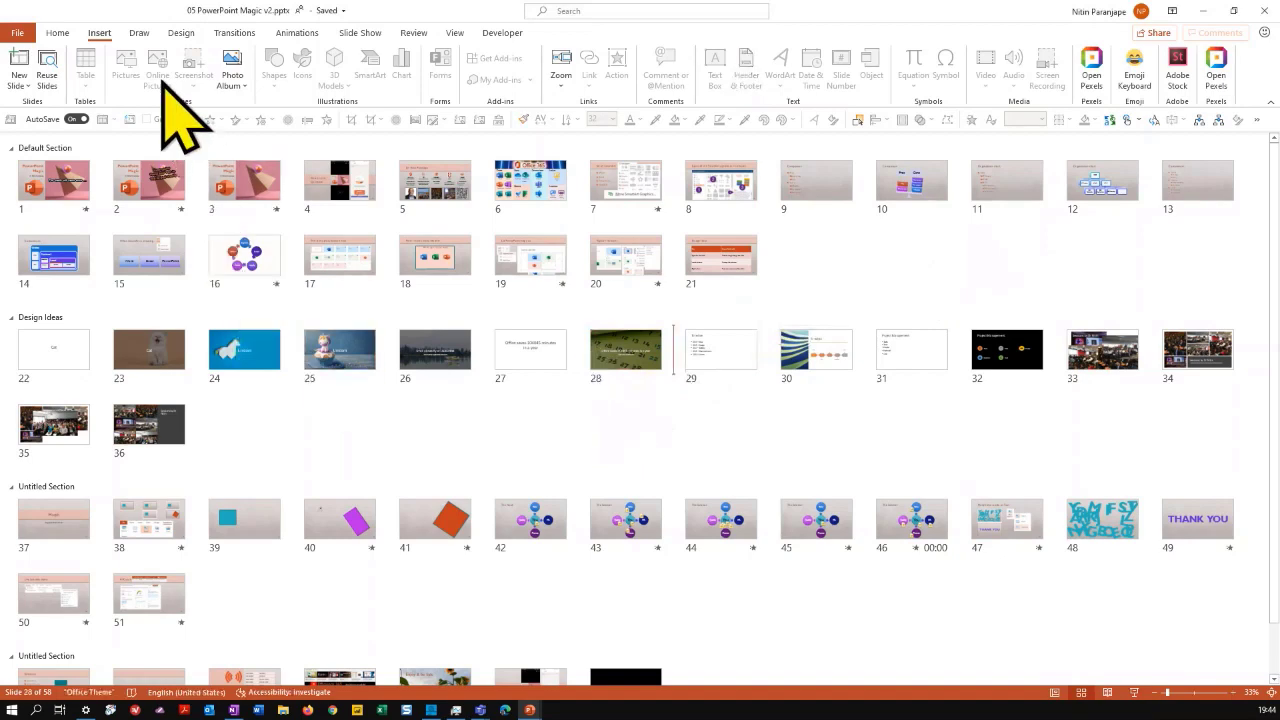
{"action": "left_click", "coordinate": [230, 180]}
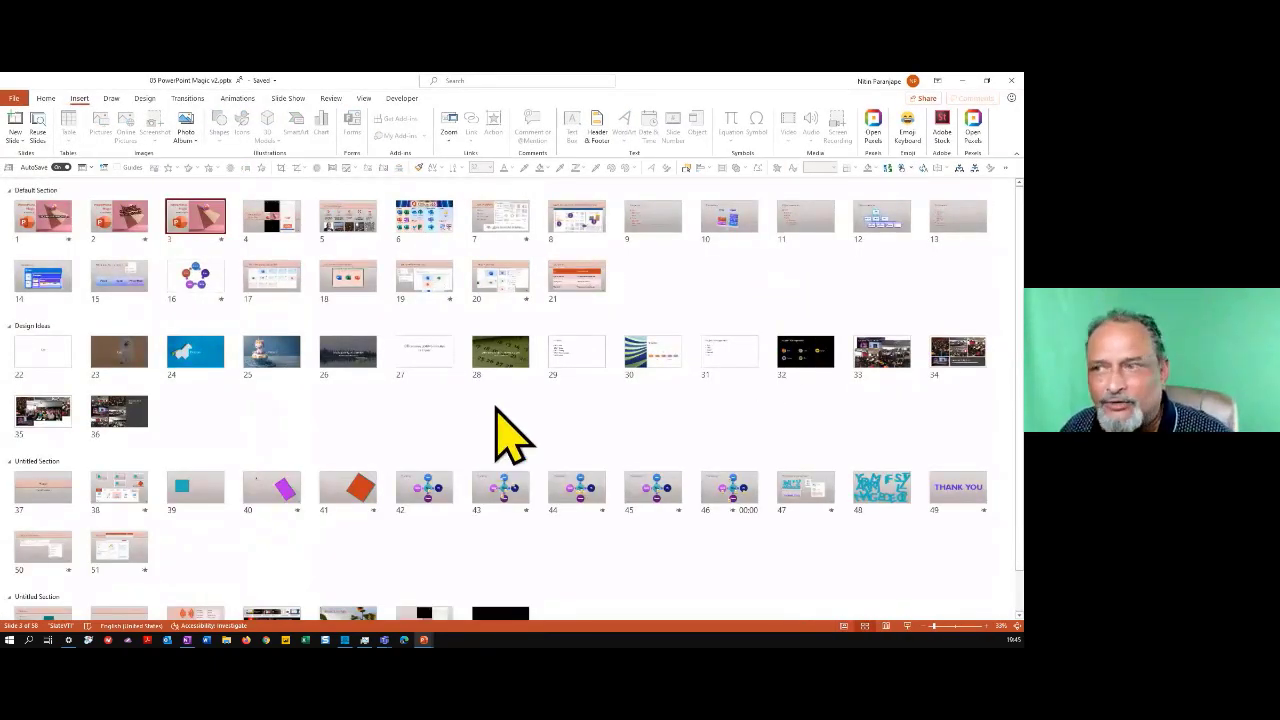
{"action": "scroll", "coordinate": [510, 435], "scroll_direction": "down", "scroll_amount": 1}
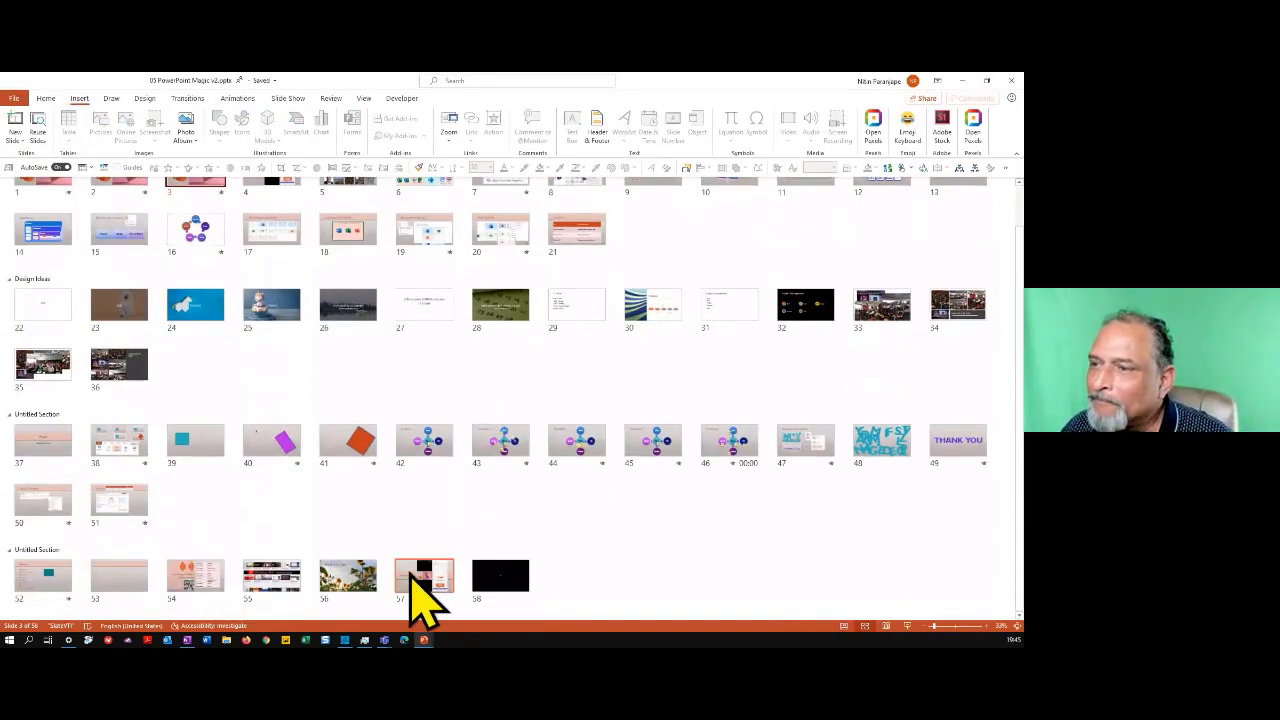
- Open slide 55, the Efficiency 365 YouTube channel slide with bit.ly/coronaddpl, in Normal view
{"action": "double_click", "coordinate": [290, 577]}
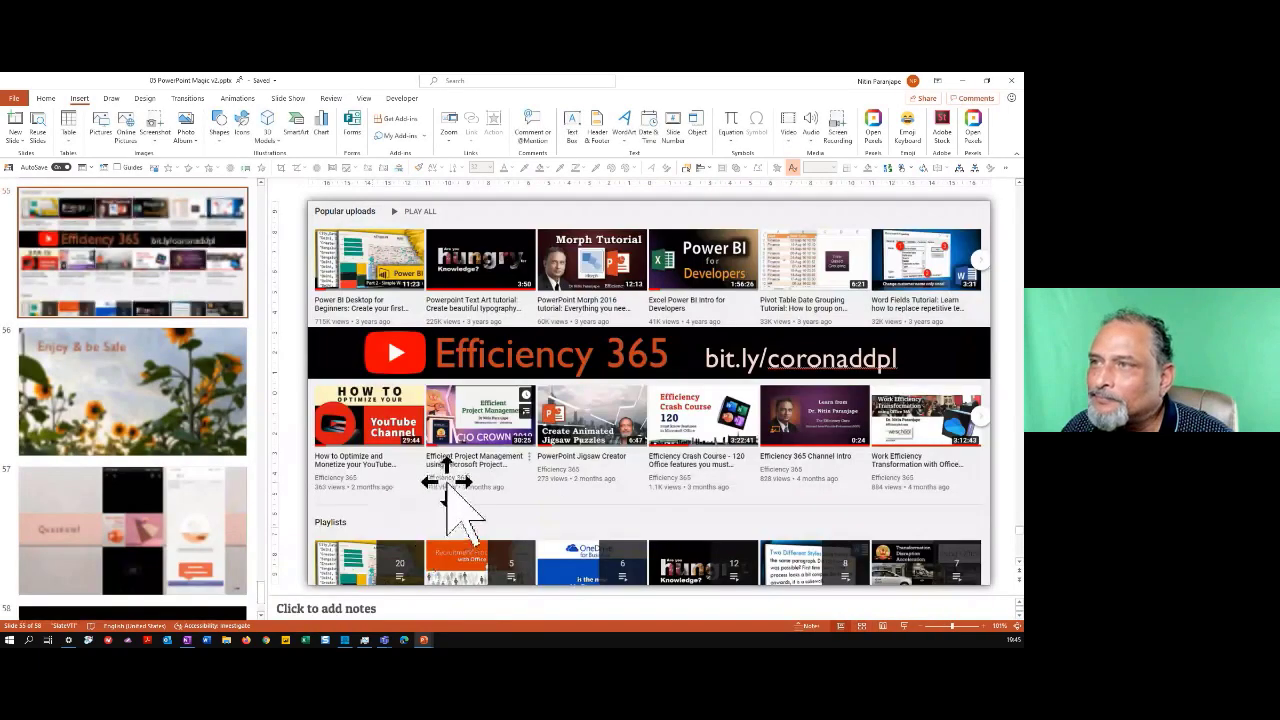